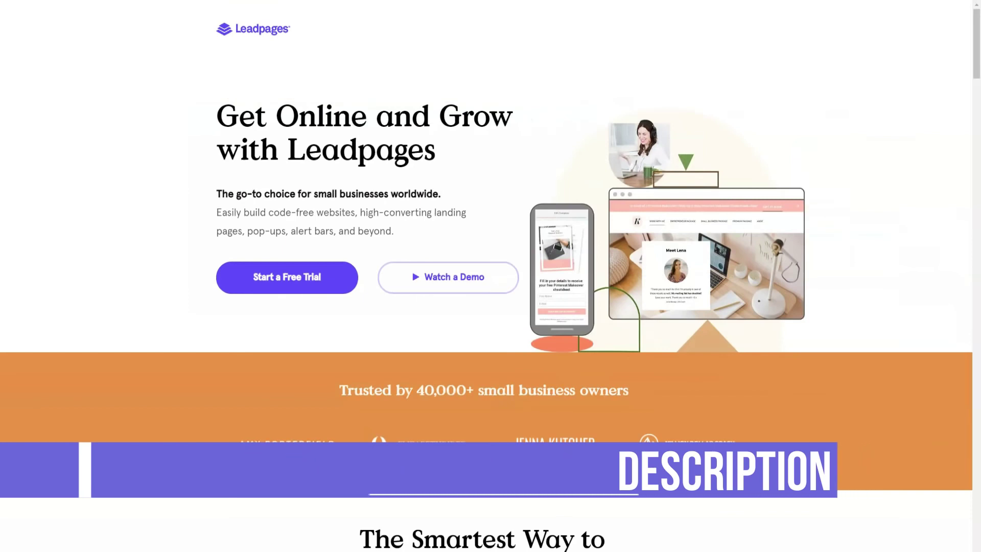
Review the Leadpages free-trial landing page, covering its selling tools, customer testimonials, DIY publishing, support and 14-day trial offer
scroll(490, 33, down, 7)
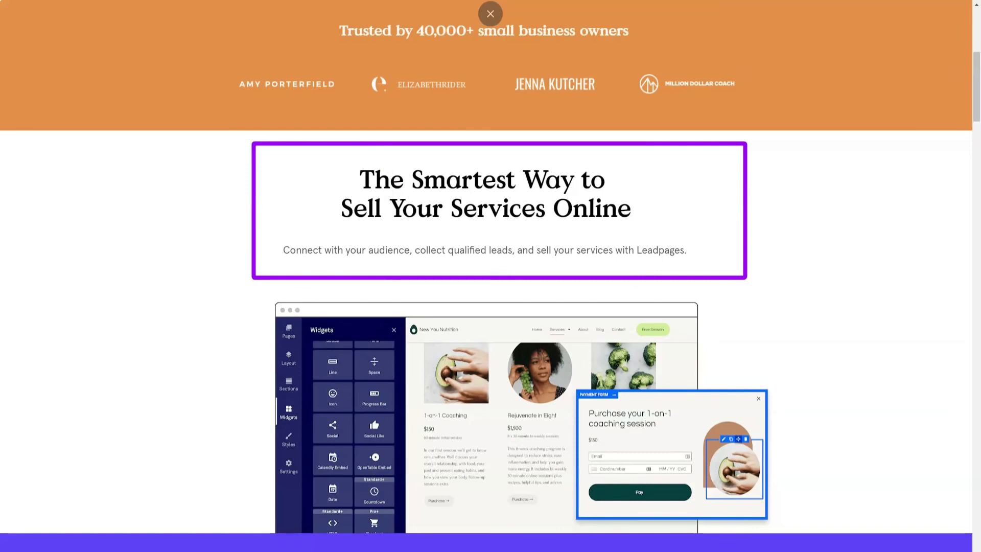
scroll(491, 14, down, 8)
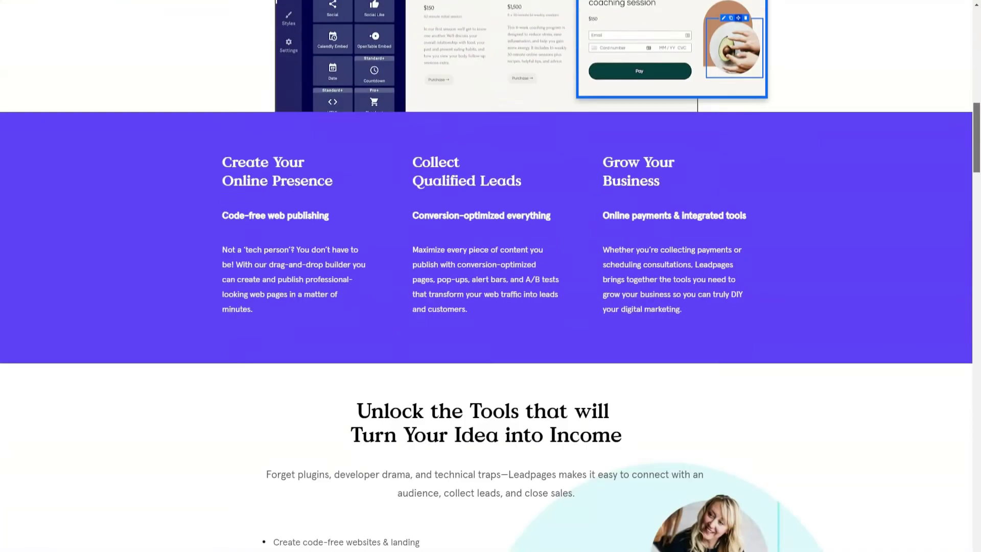
drag(976, 138, 976, 152)
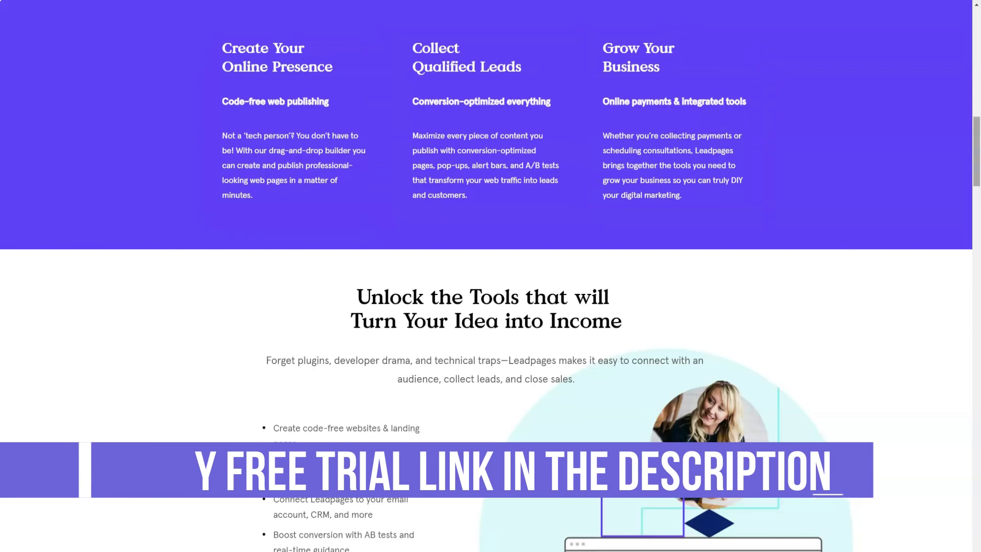
scroll(491, 276, down, 5)
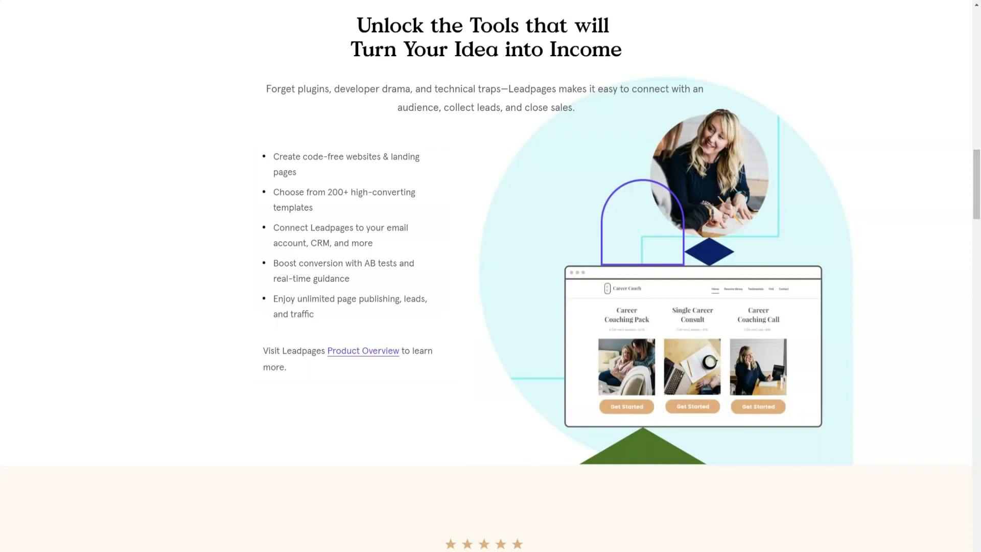
scroll(490, 276, down, 9)
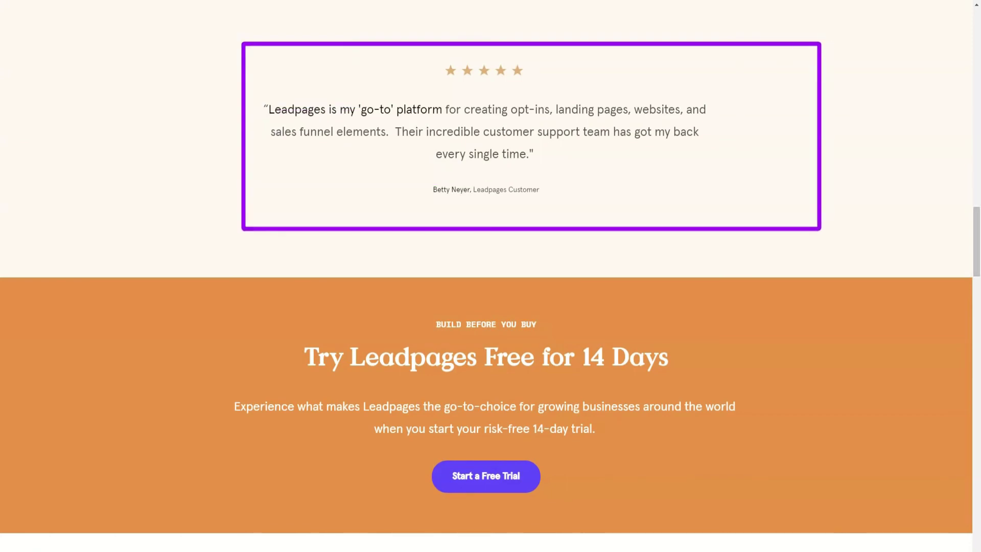
scroll(84, 403, down, 6)
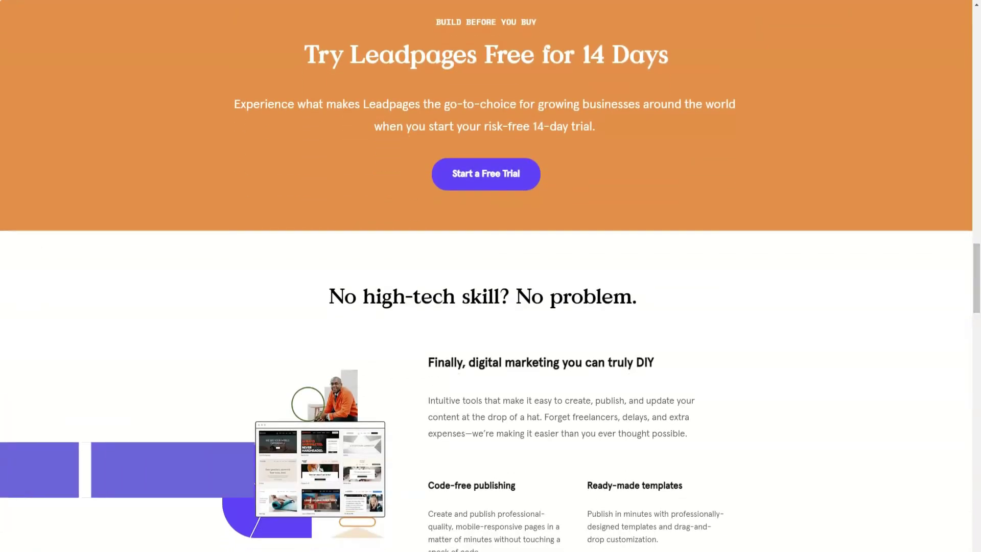
scroll(491, 276, down, 5)
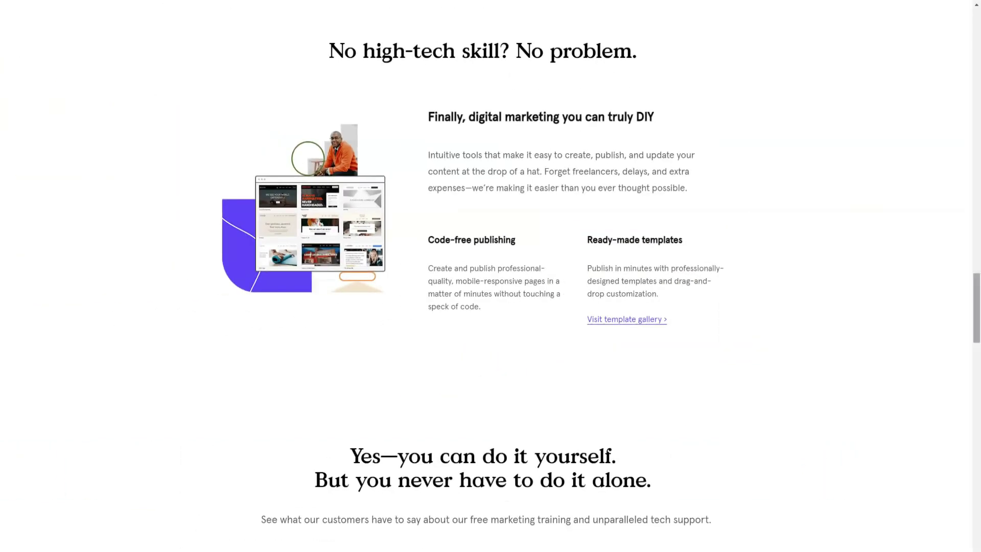
scroll(486, 275, down, 8)
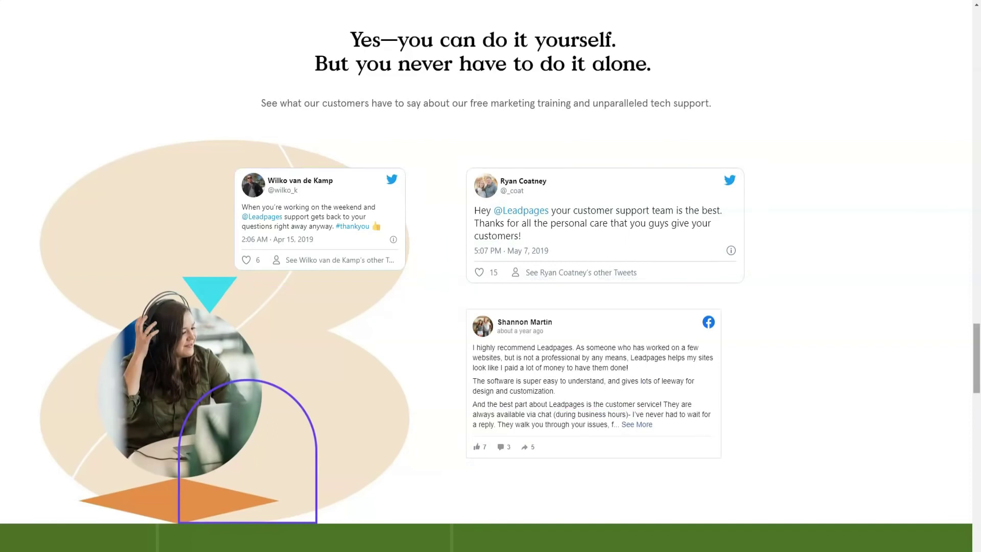
scroll(490, 275, down, 10)
drag(976, 418, 976, 422)
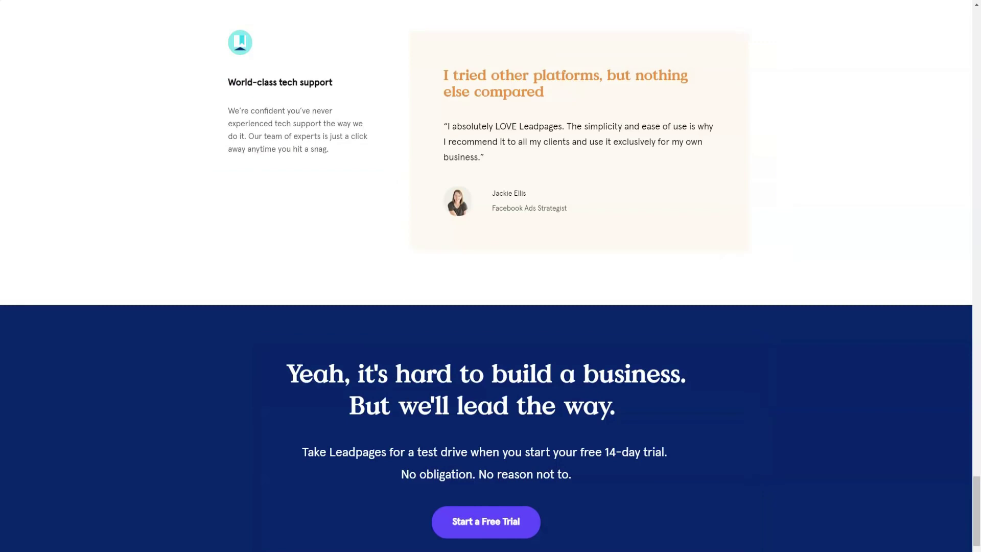
scroll(486, 276, down, 3)
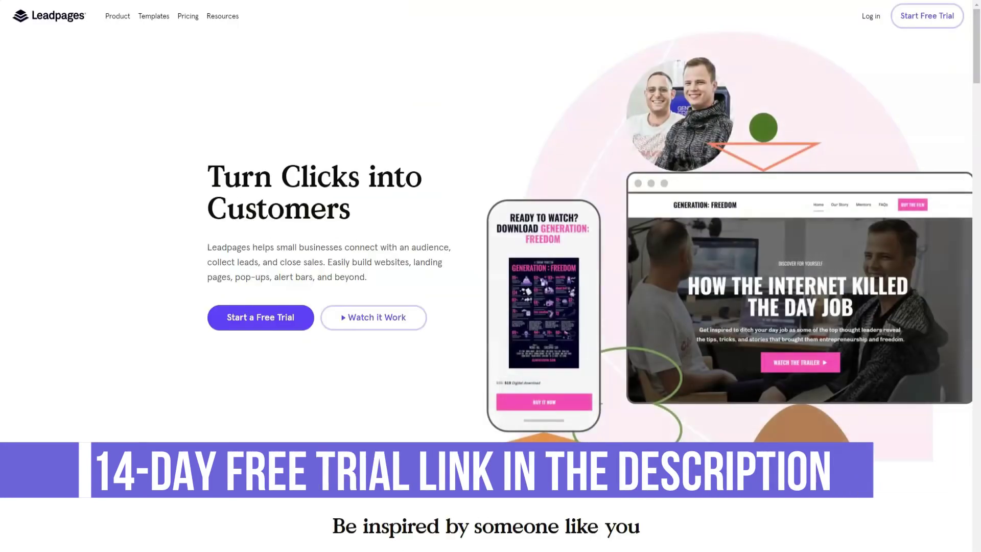
Review the Leadpages home page sections on page building, conversion toolkit, analytics, templates, integrations and customer service
scroll(486, 276, down, 9)
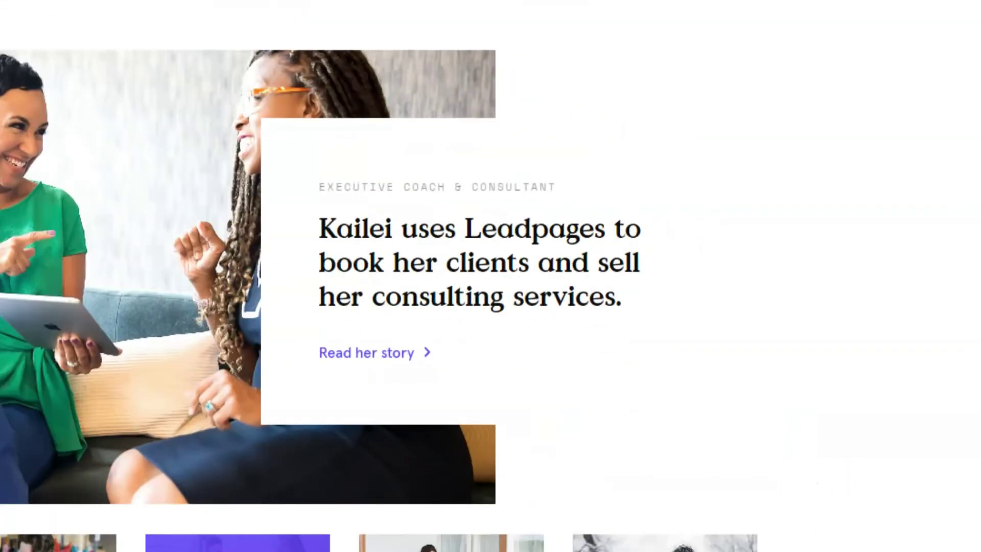
scroll(485, 286, down, 9)
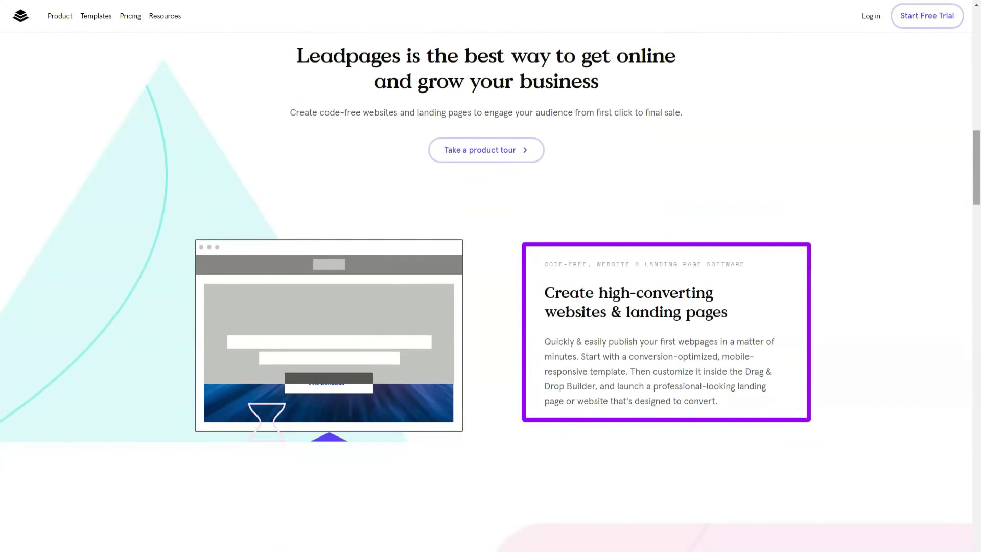
scroll(490, 291, down, 10)
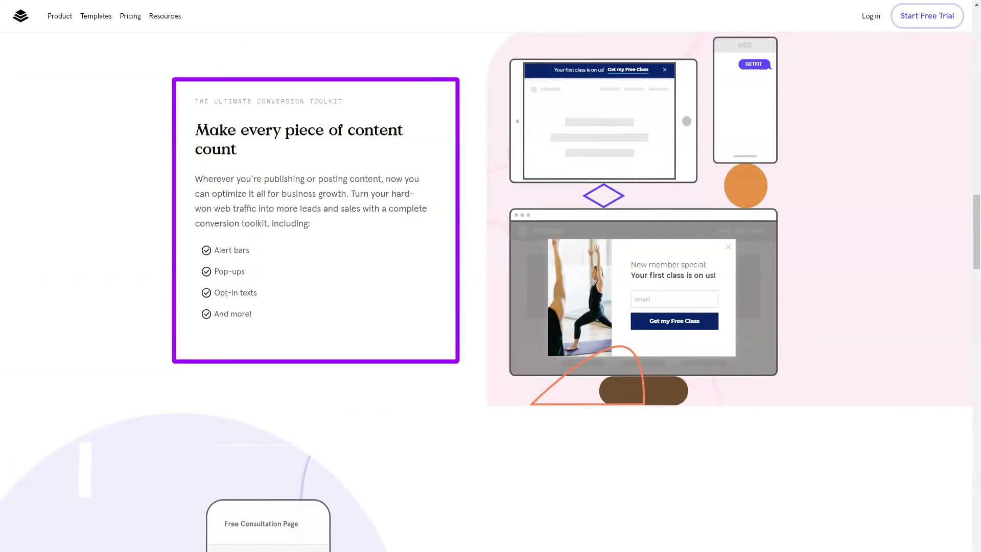
scroll(491, 291, down, 8)
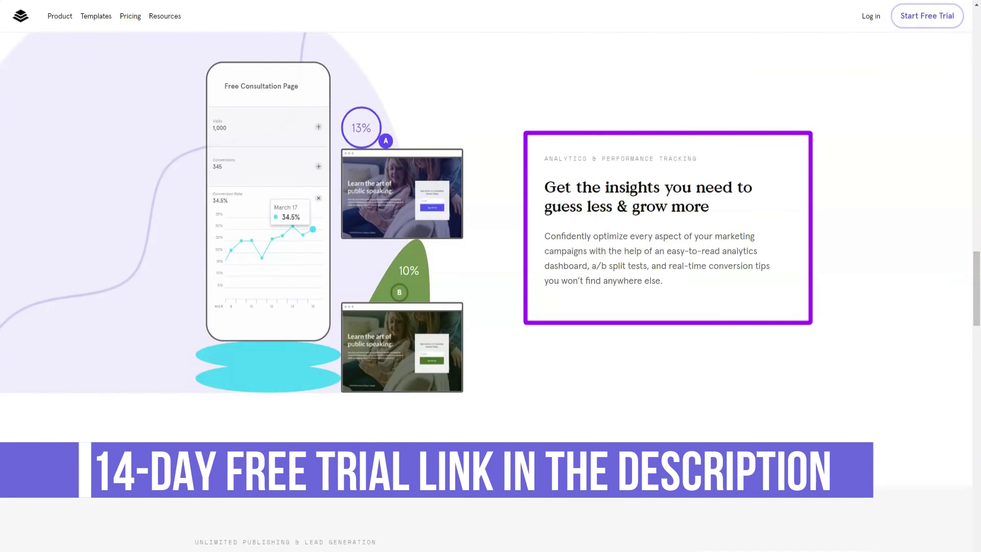
scroll(491, 276, down, 10)
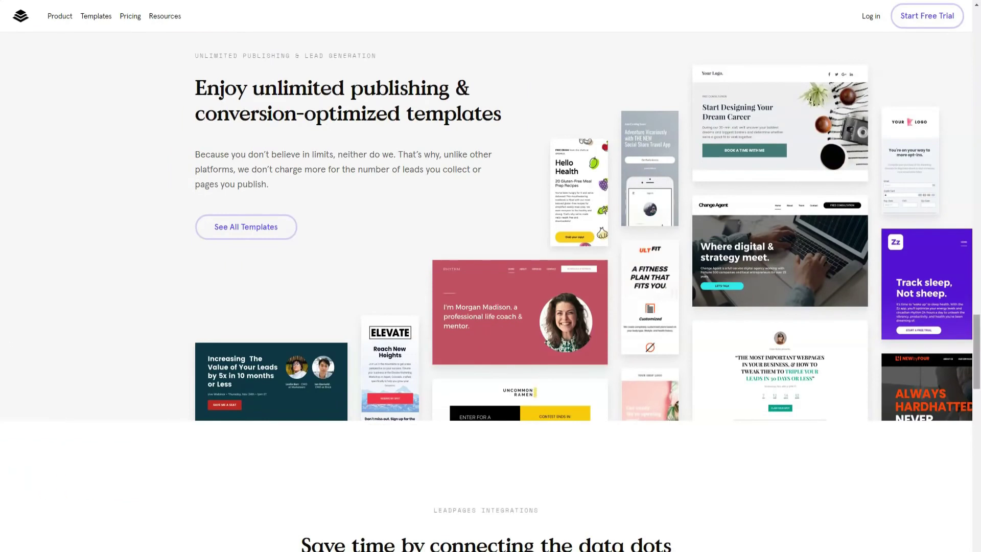
scroll(491, 276, down, 7)
scroll(490, 275, down, 2)
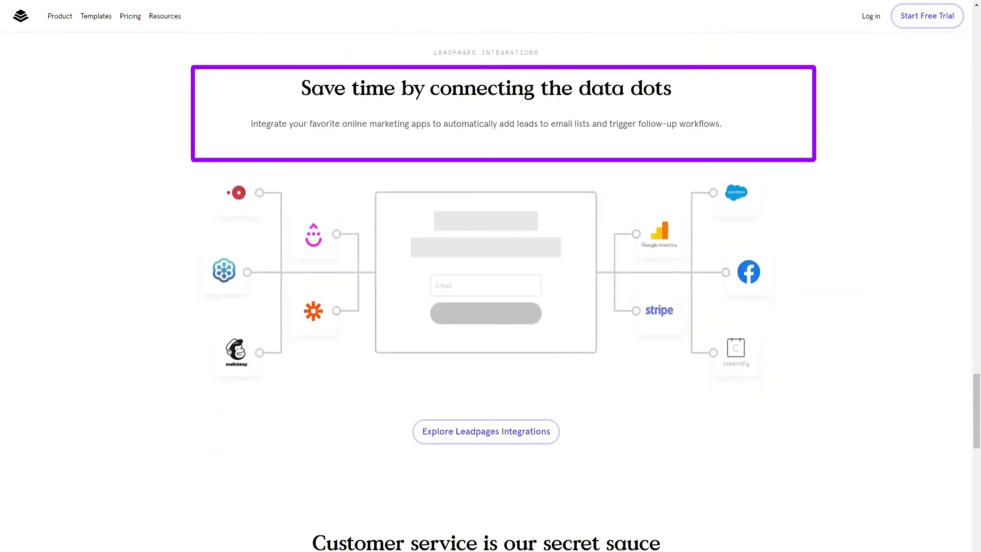
scroll(490, 276, down, 9)
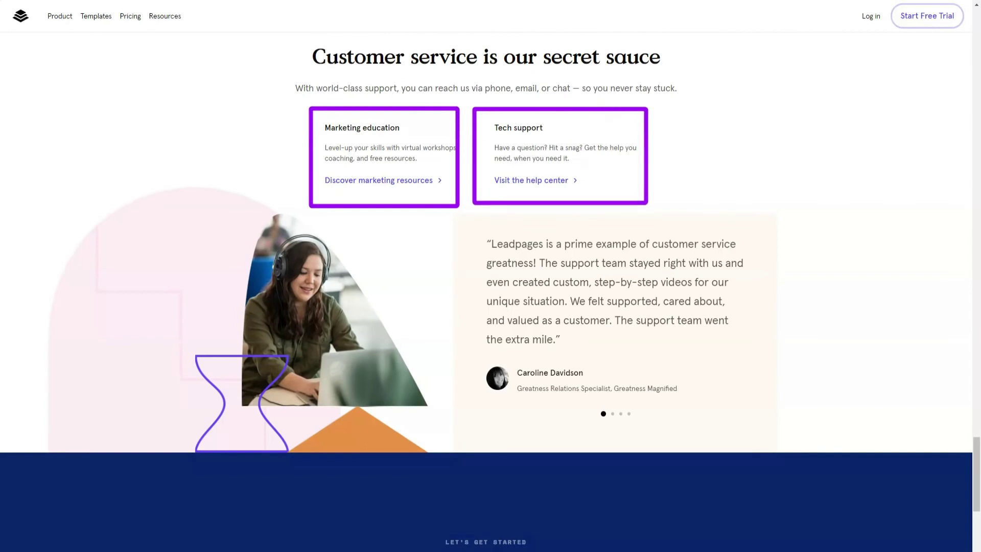
scroll(491, 276, down, 8)
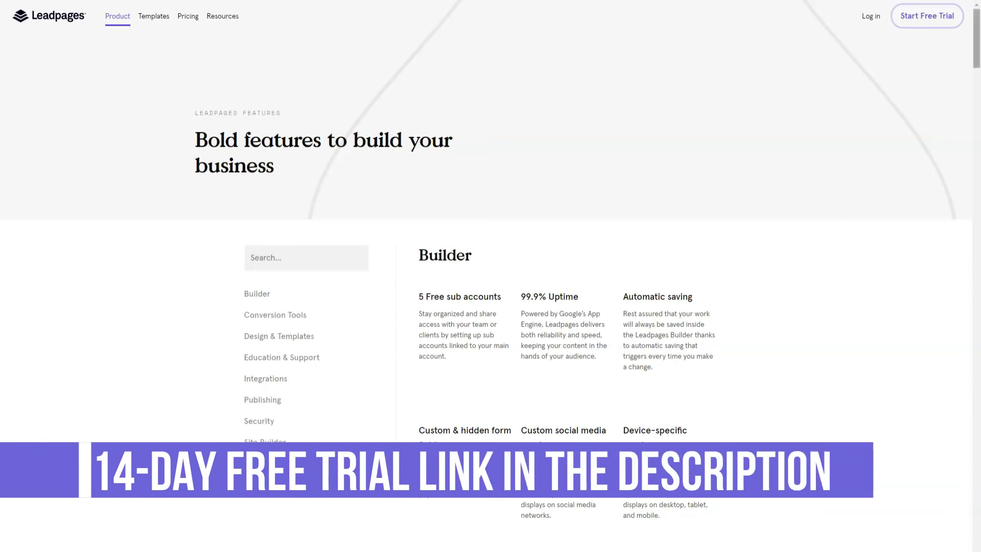
Examine the Leadpages features list from Builder and Conversion Tools through Design & Templates, Education & Support, Integrations, Publishing, Security and Site Builder
scroll(491, 276, down, 9)
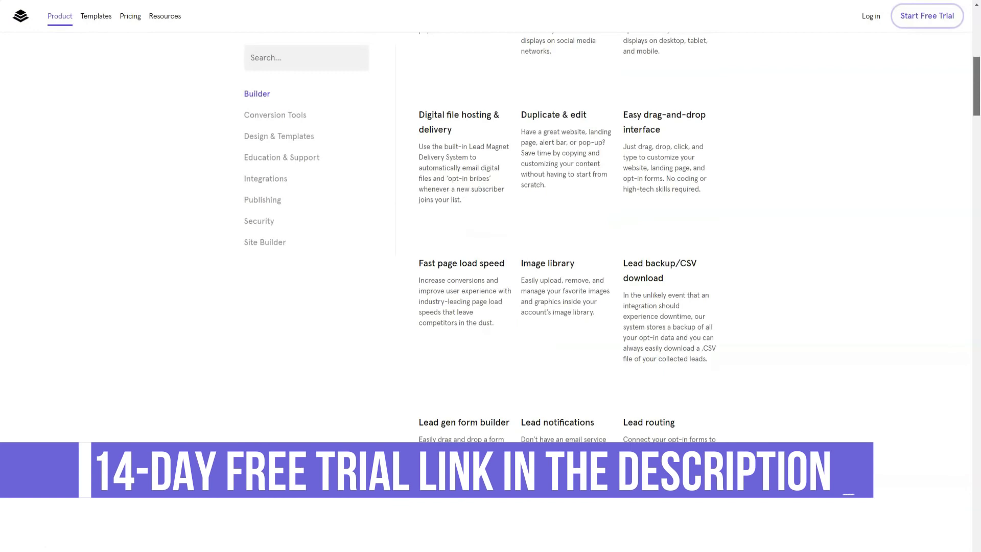
scroll(490, 276, down, 8)
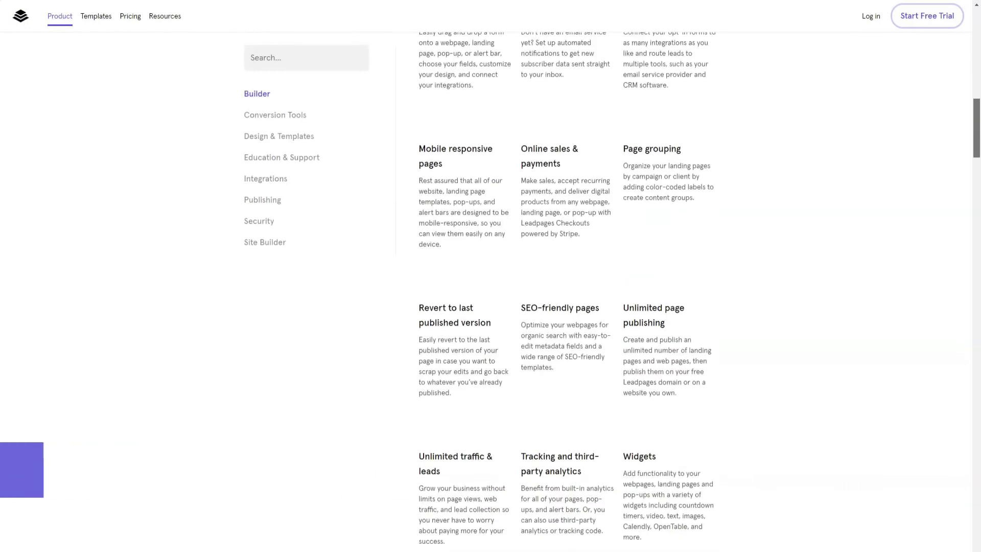
scroll(491, 276, down, 9)
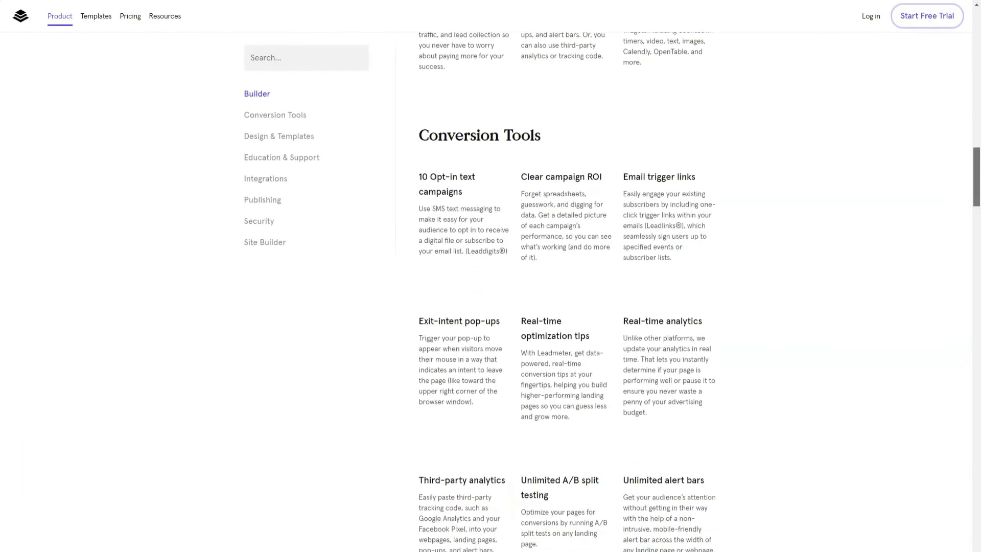
scroll(491, 276, down, 1)
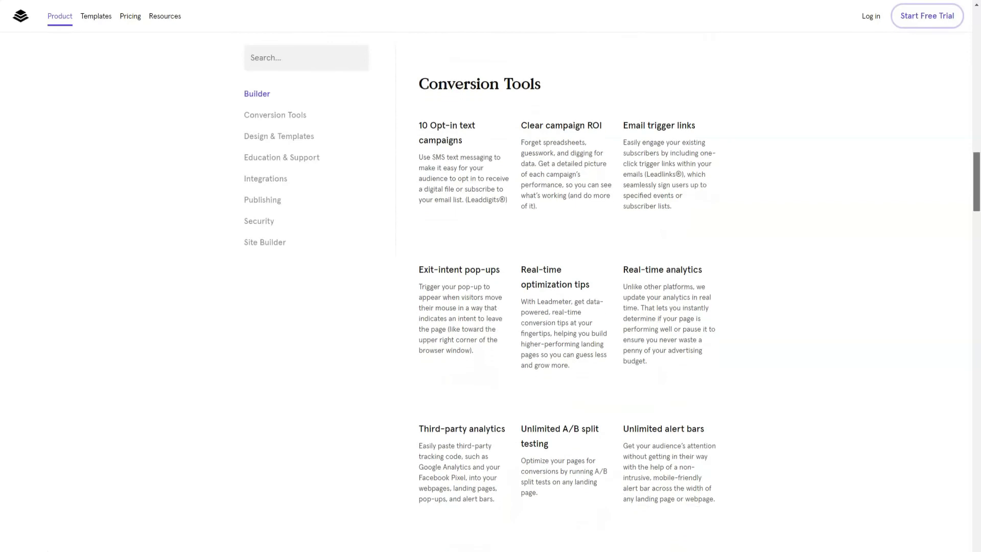
scroll(491, 276, down, 6)
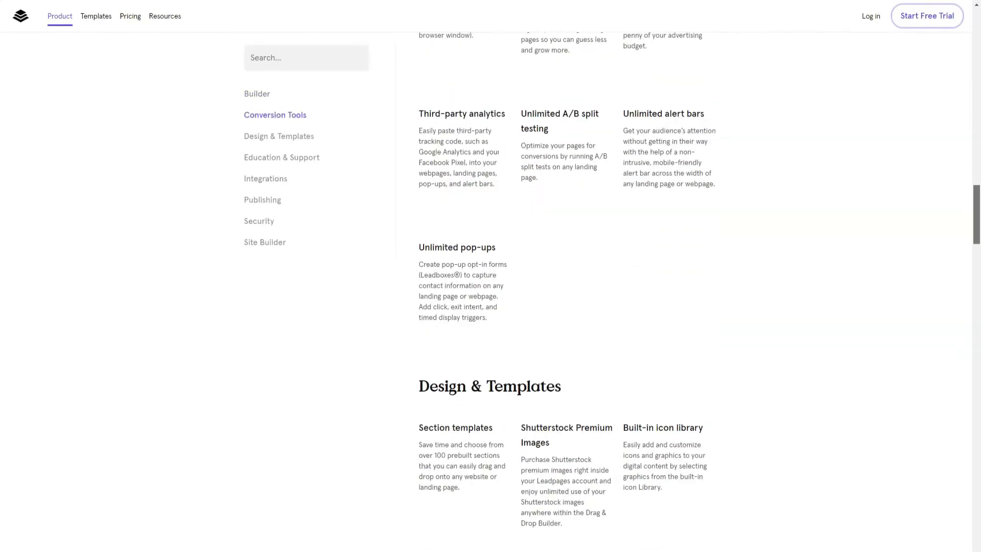
scroll(490, 276, down, 5)
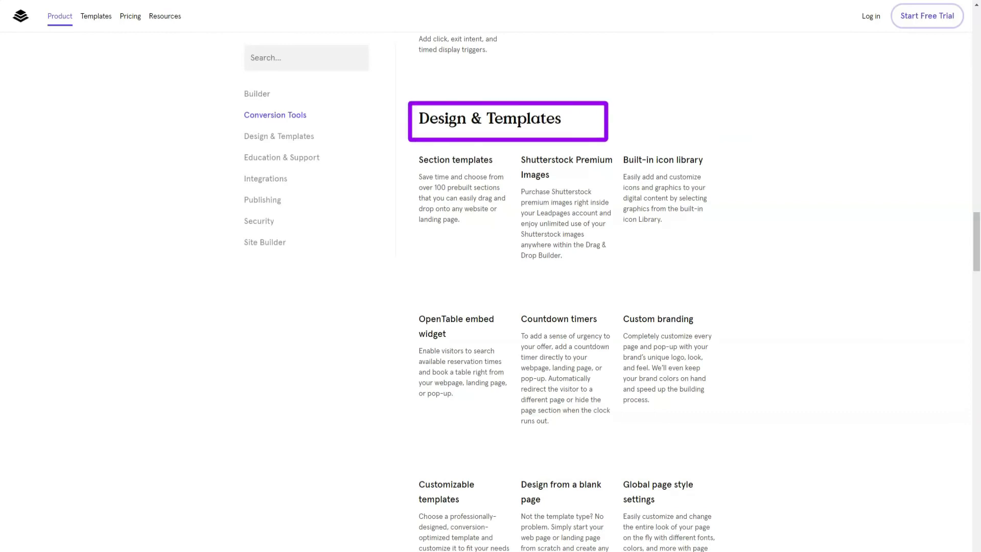
scroll(567, 291, down, 18)
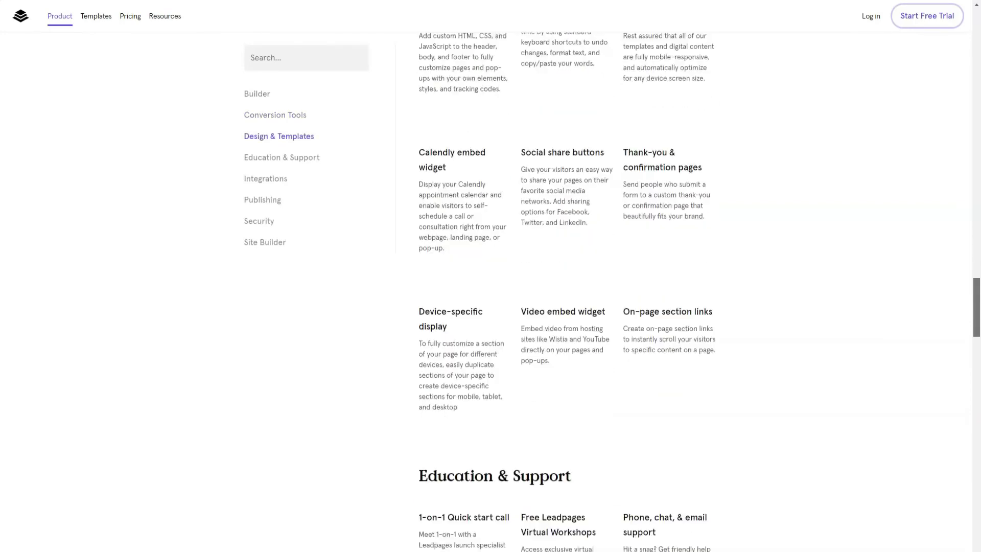
scroll(567, 292, down, 1)
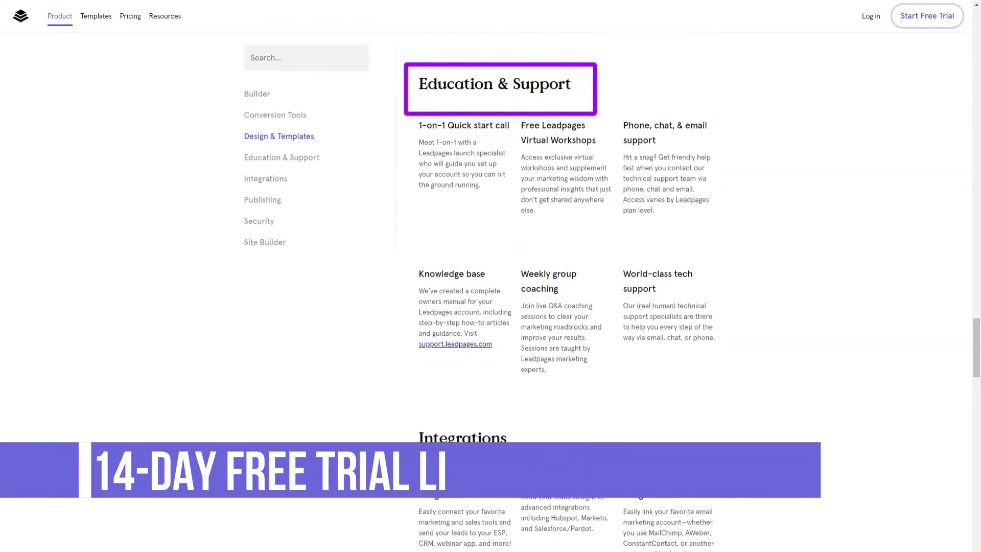
scroll(567, 291, down, 7)
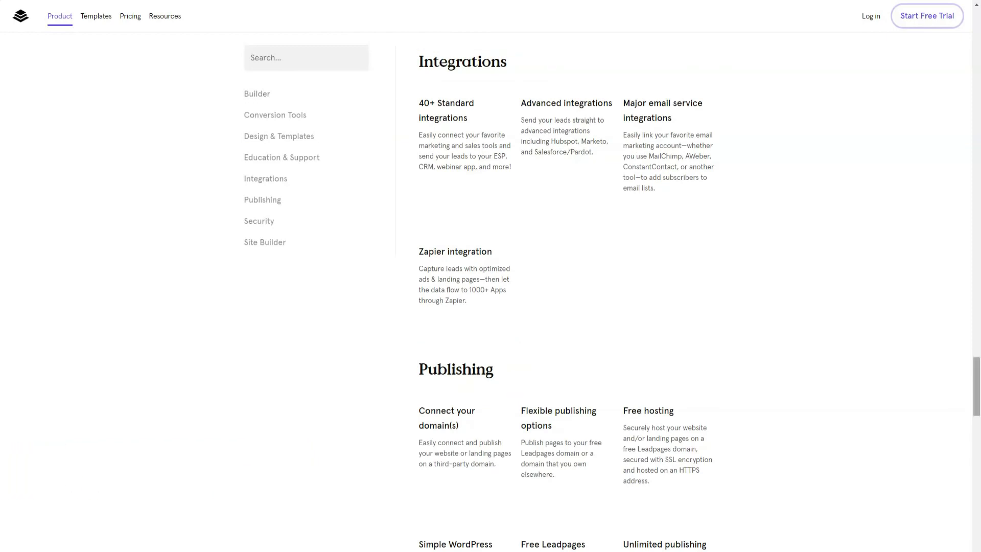
scroll(567, 291, down, 12)
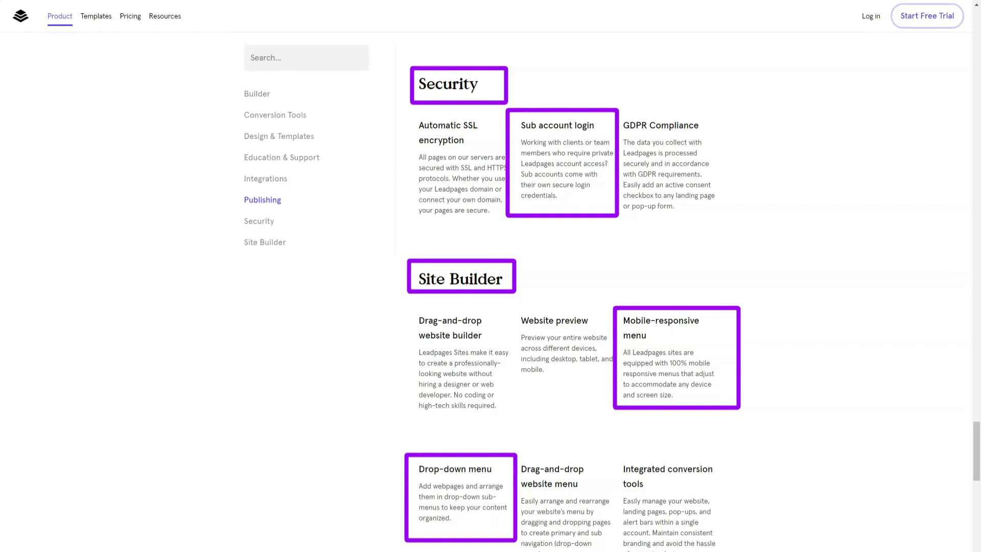
scroll(491, 276, down, 15)
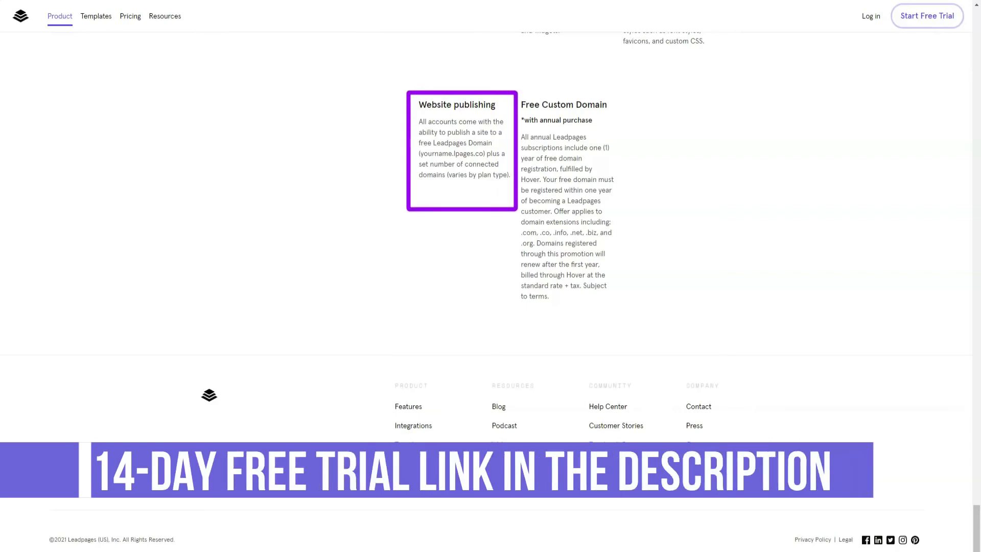
Open the Leadpages integrations page and examine the Analytics, CRM, Digital Advertising and Ecommerce integrations
click(413, 425)
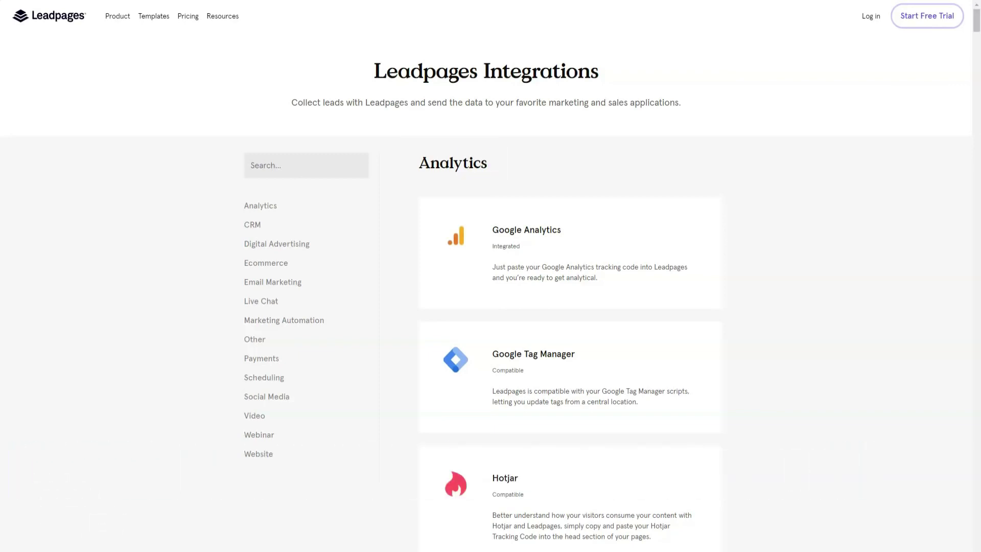
drag(976, 21, 976, 48)
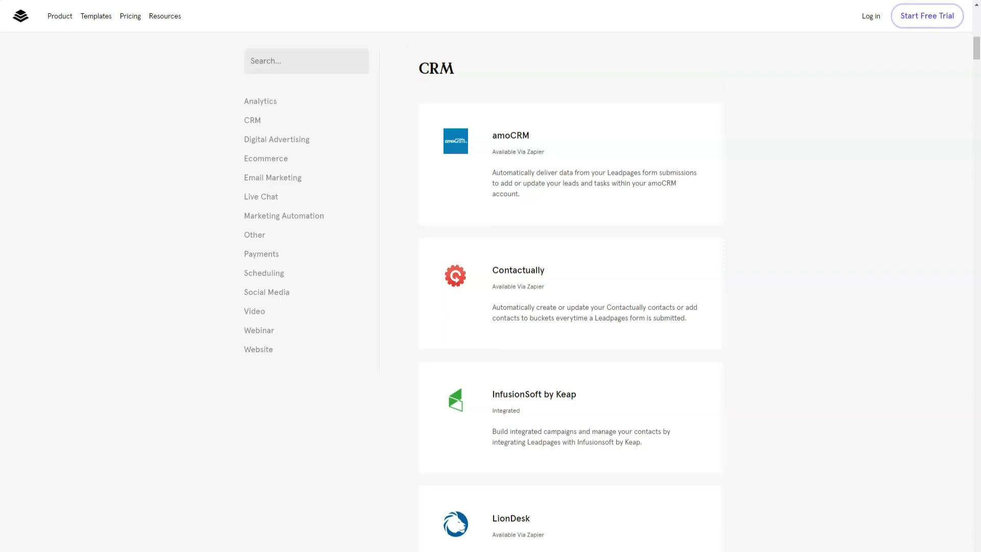
scroll(569, 293, down, 10)
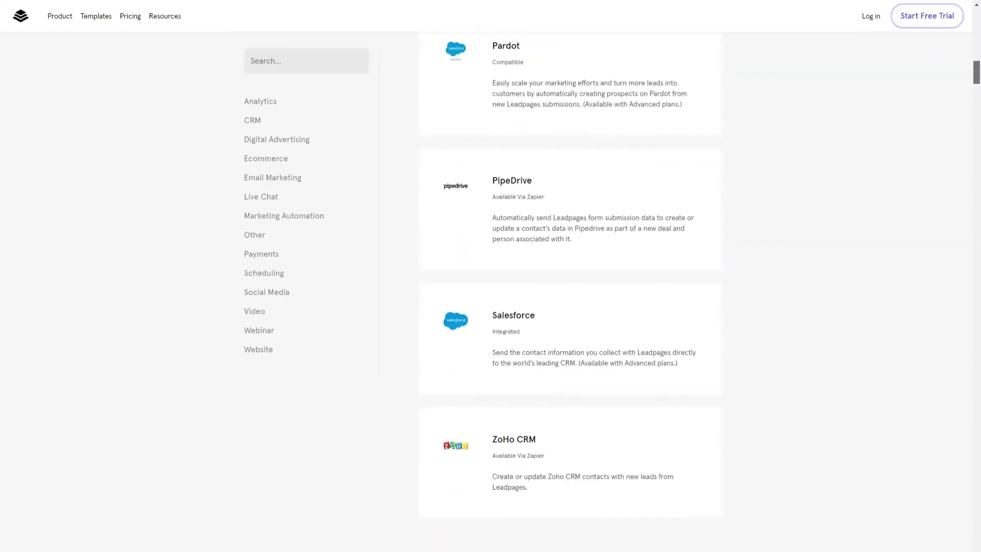
scroll(569, 293, down, 8)
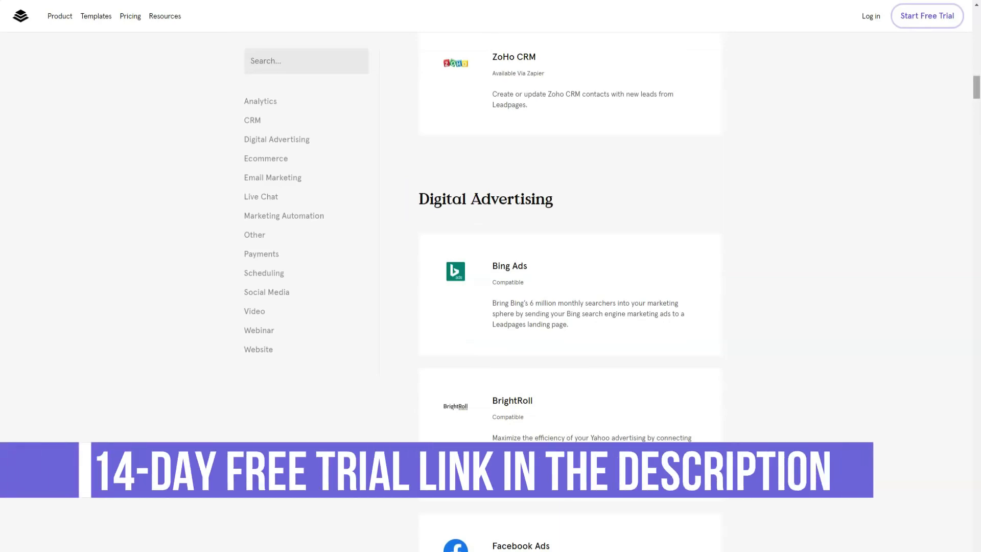
scroll(570, 256, down, 20)
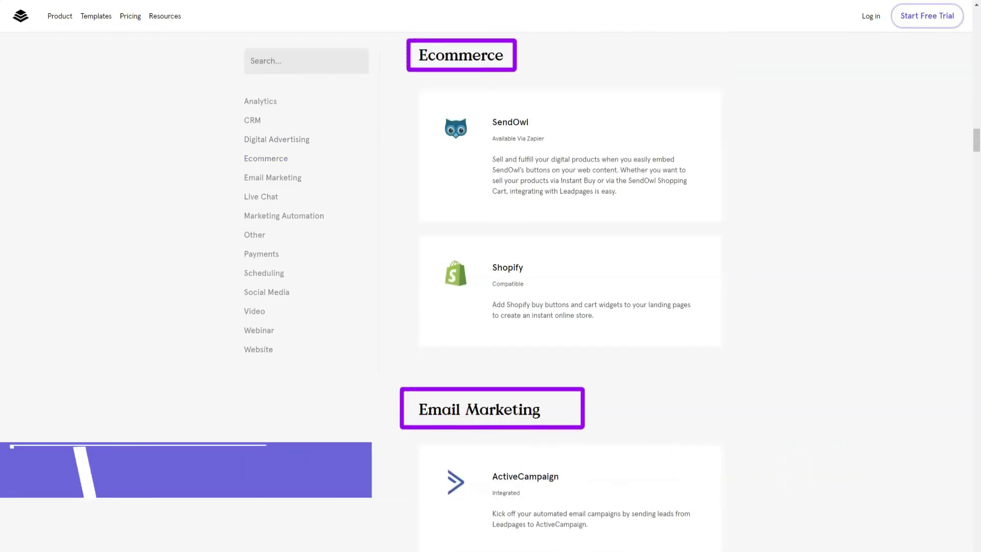
Examine the remaining integration categories from Live Chat through Payments, Video, Webinar and Website, down to the end of the page
click(261, 196)
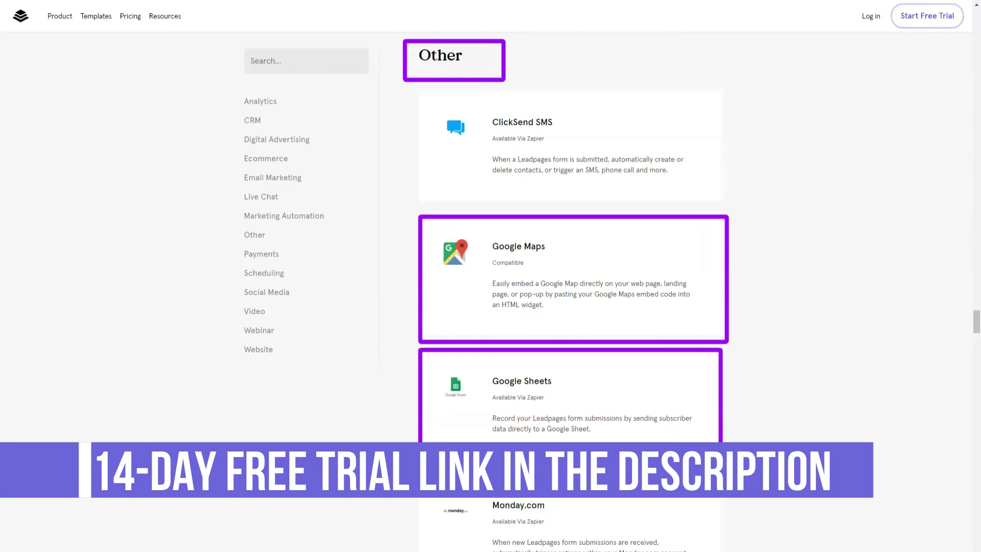
click(261, 254)
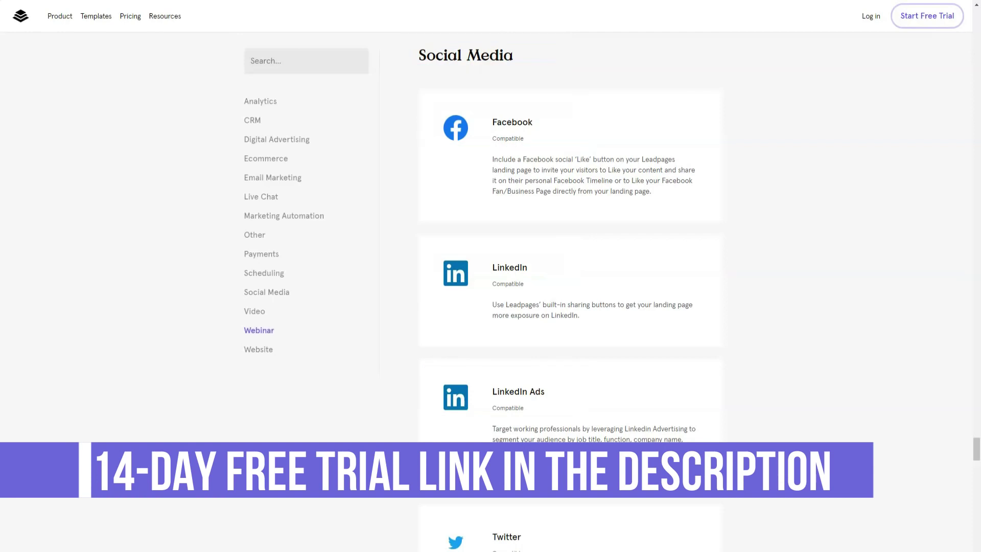
click(254, 311)
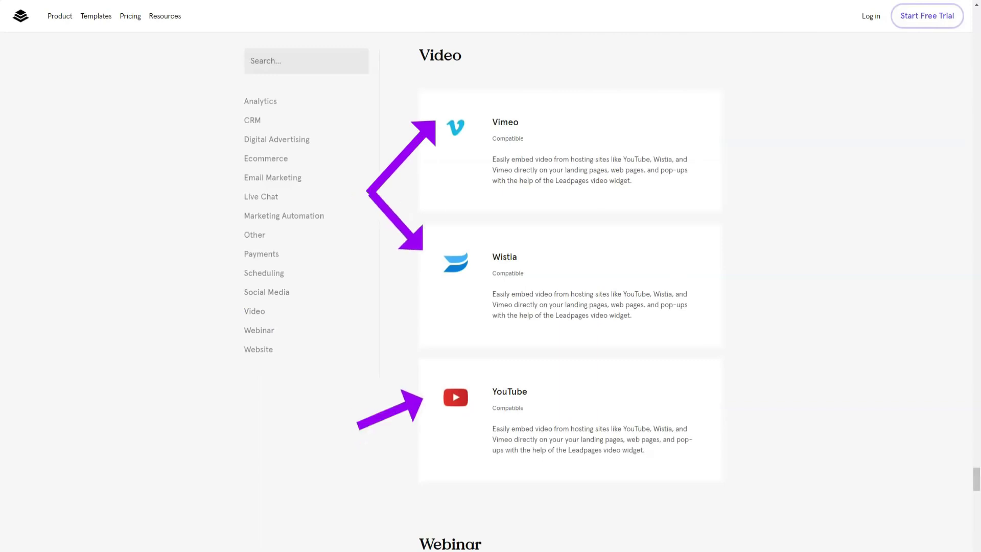
click(258, 330)
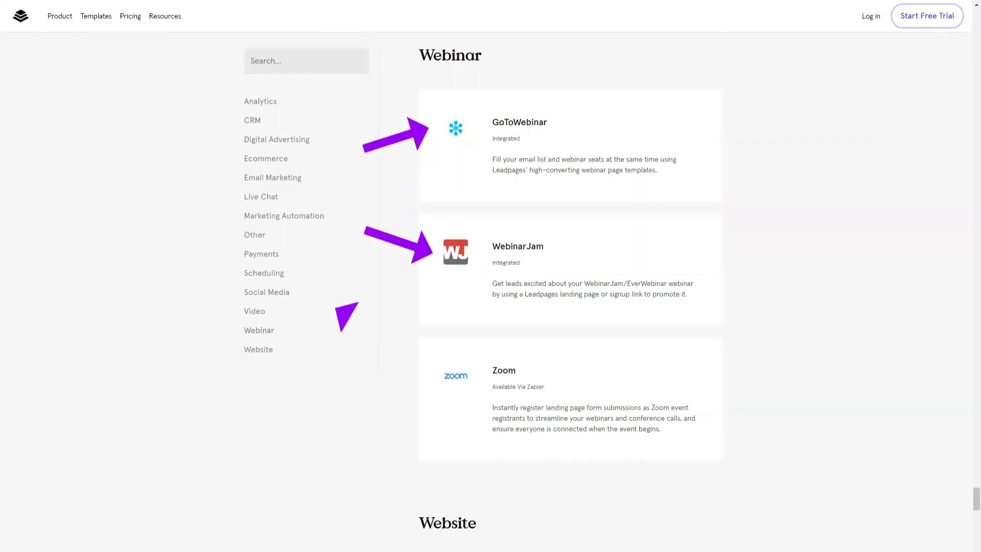
click(258, 349)
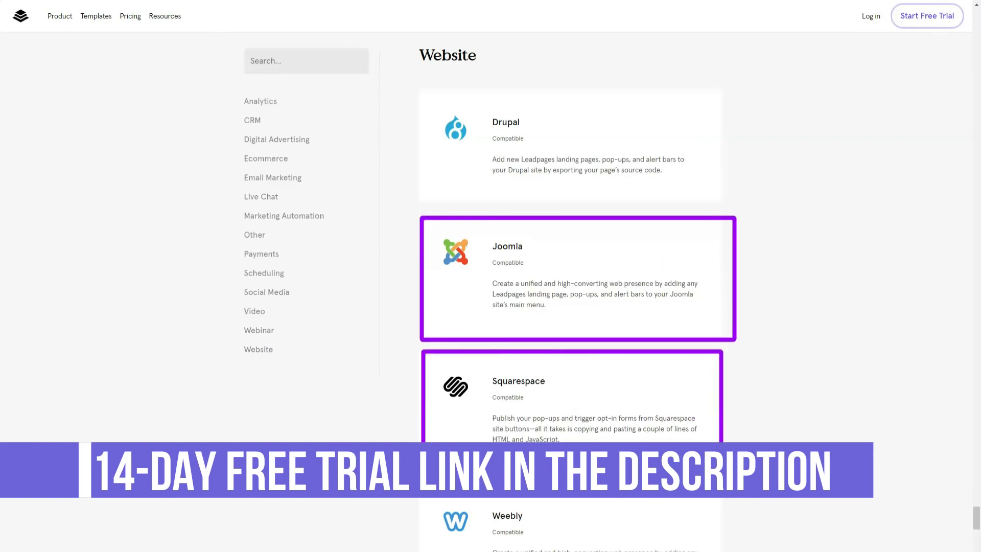
scroll(570, 286, down, 5)
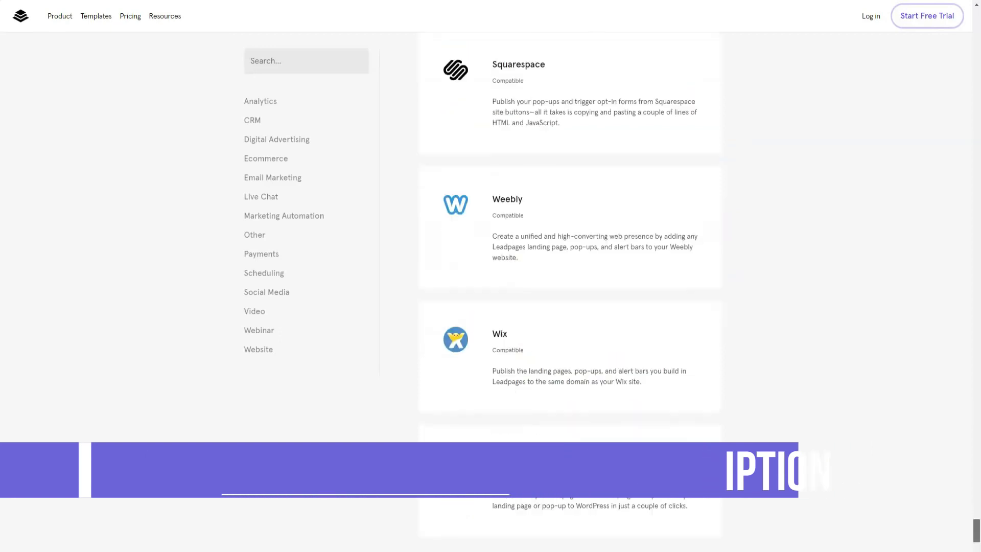
scroll(486, 292, down, 5)
scroll(486, 292, down, 5)
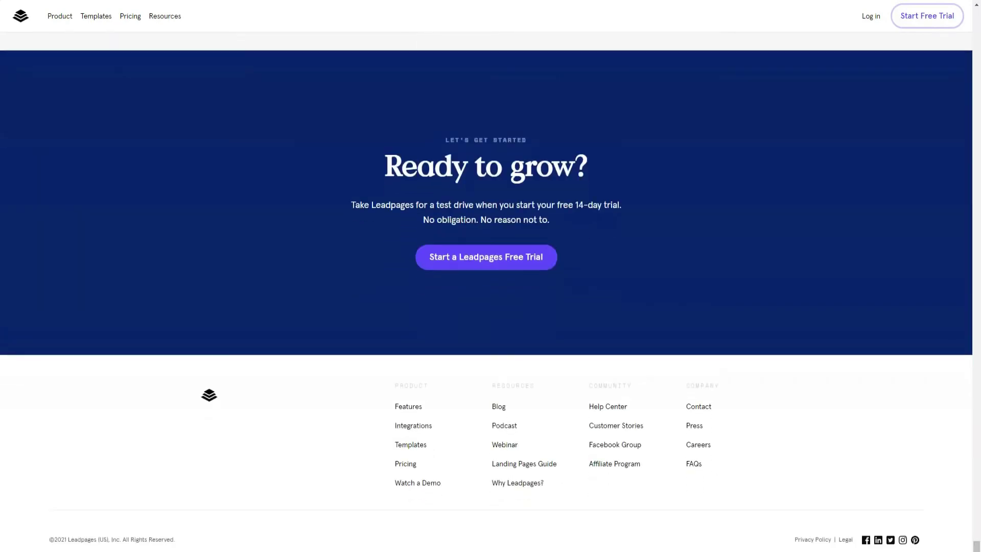
Open the template gallery and sort the landing page templates by Highest Converting, then by Most Popular
click(411, 444)
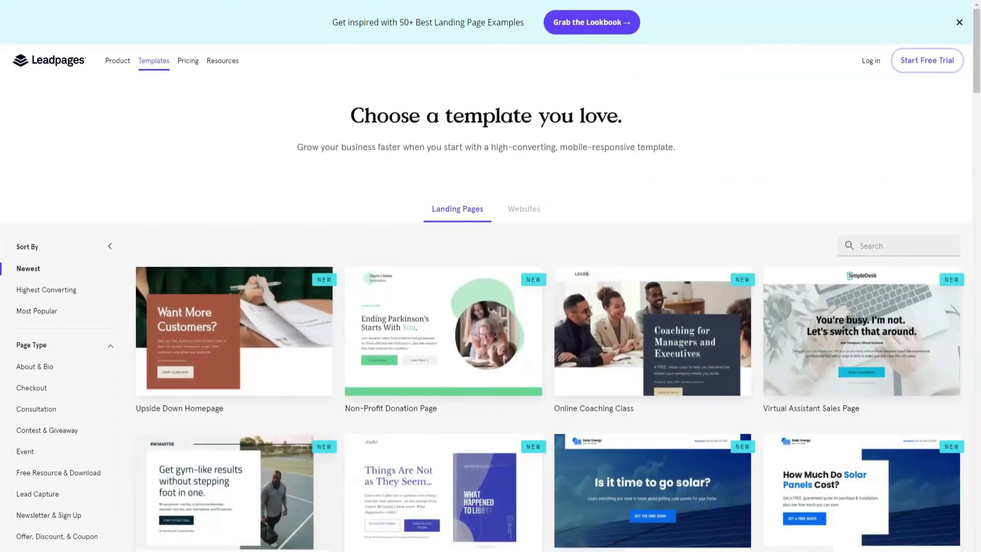
scroll(486, 276, down, 1)
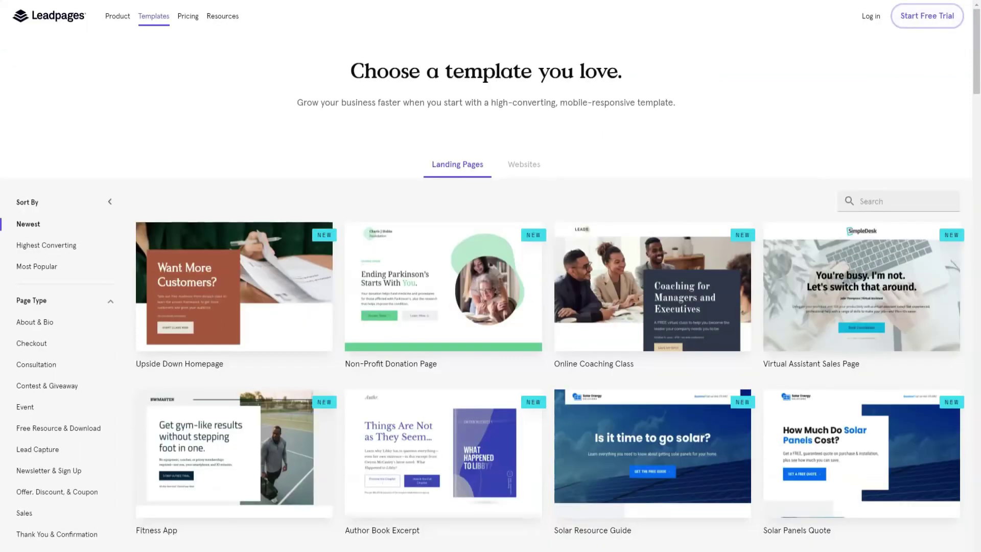
mouse_move(234, 286)
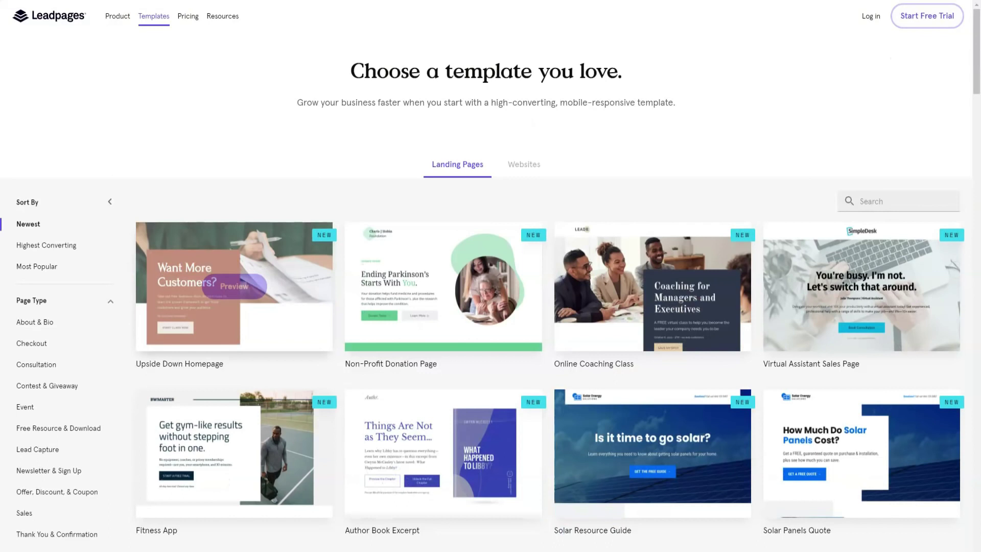
scroll(234, 286, down, 4)
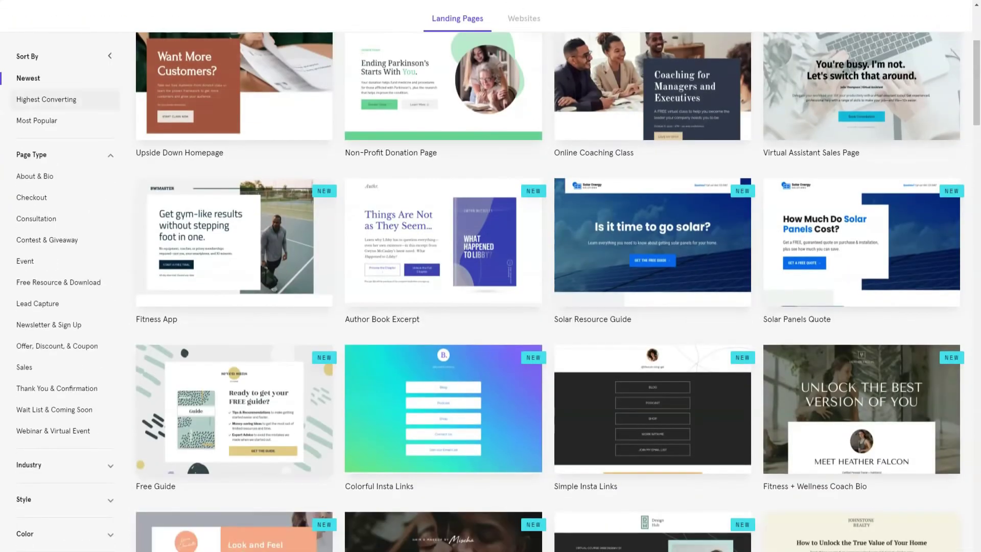
click(46, 99)
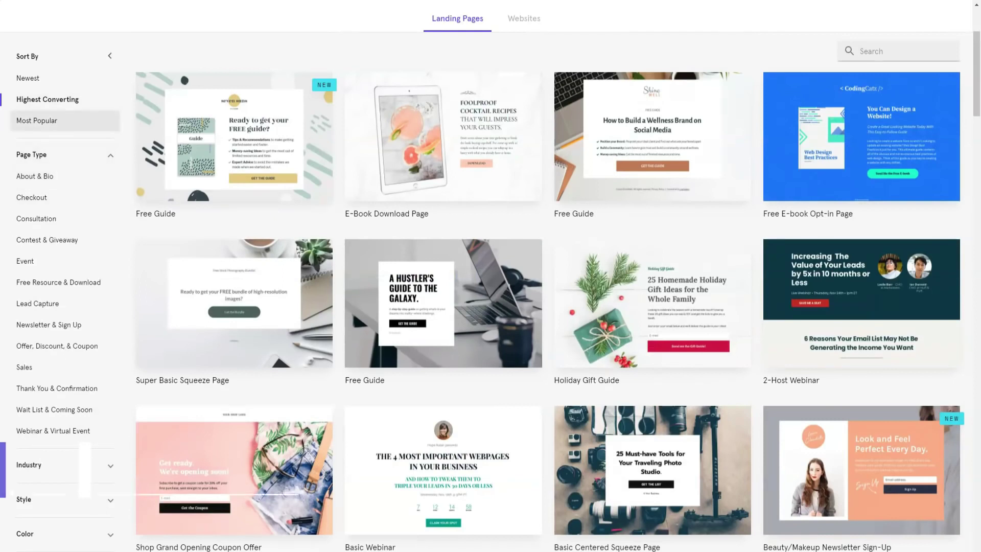
click(37, 120)
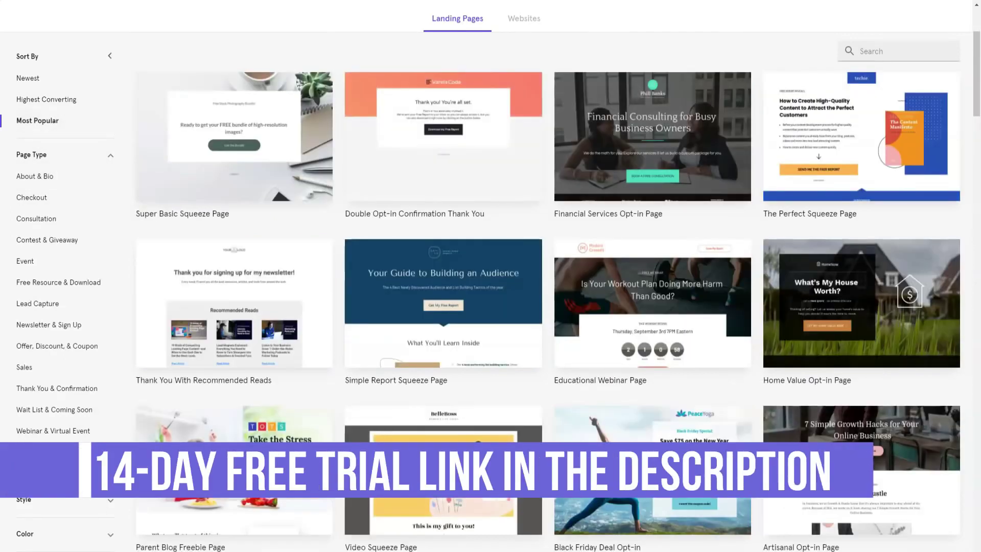
Browse landing page templates by page type: About & Bio, Checkout, Consultation, Contest & Giveaway, Event, Free Resource & Download, and Lead Capture
click(34, 175)
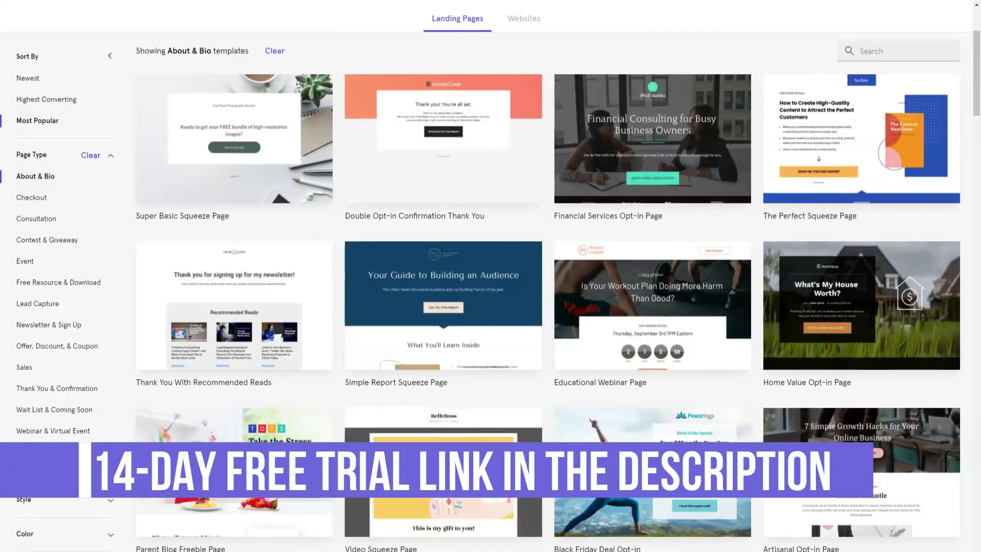
click(31, 198)
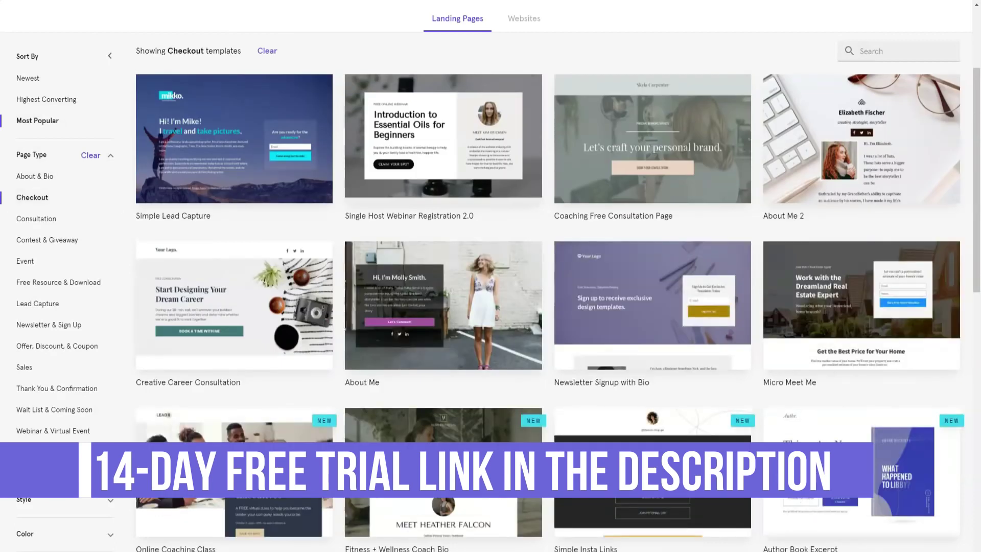
click(85, 218)
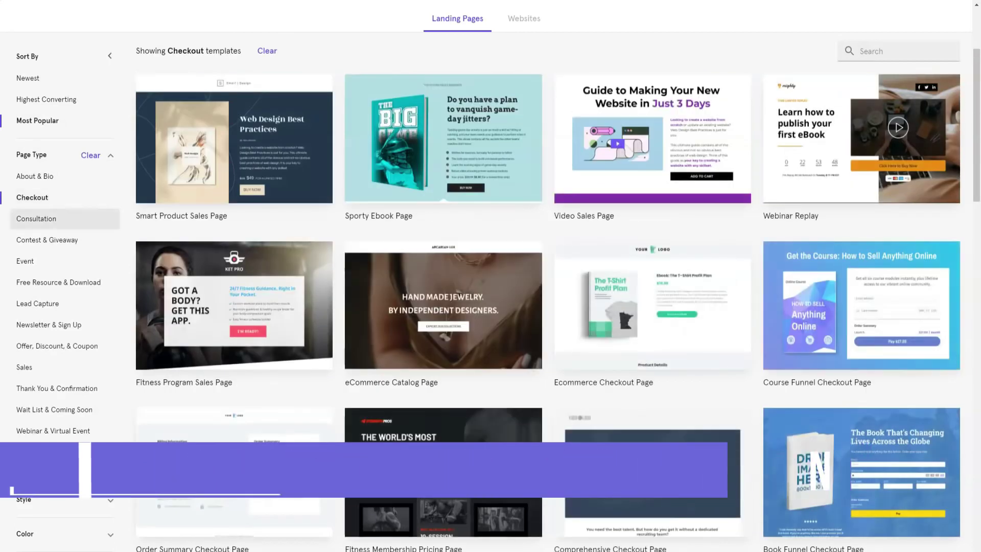
click(47, 239)
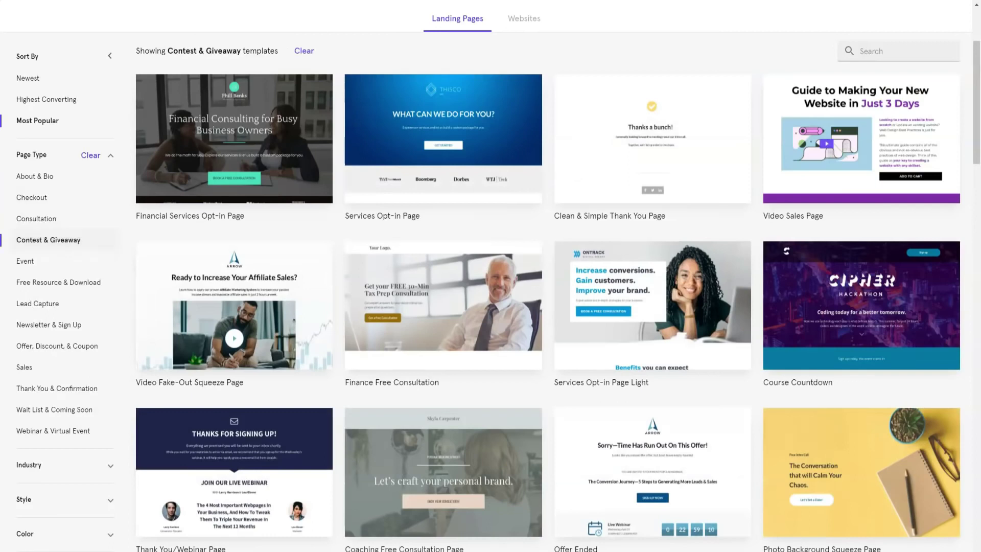
click(26, 257)
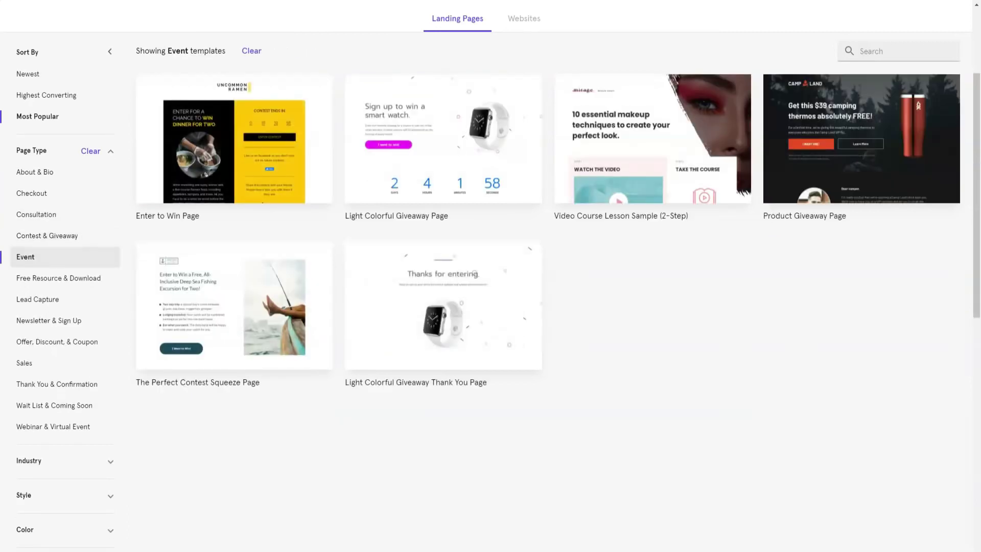
click(59, 278)
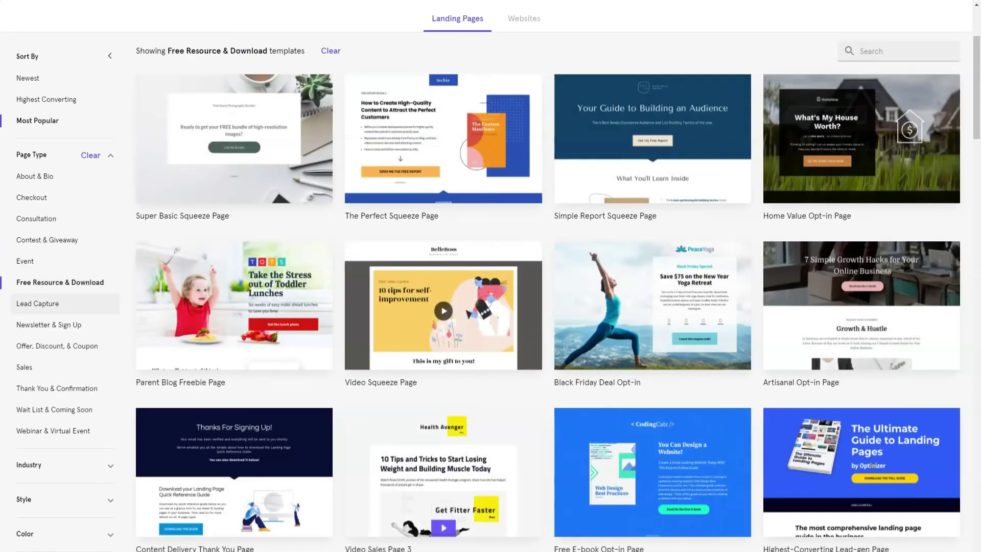
click(37, 304)
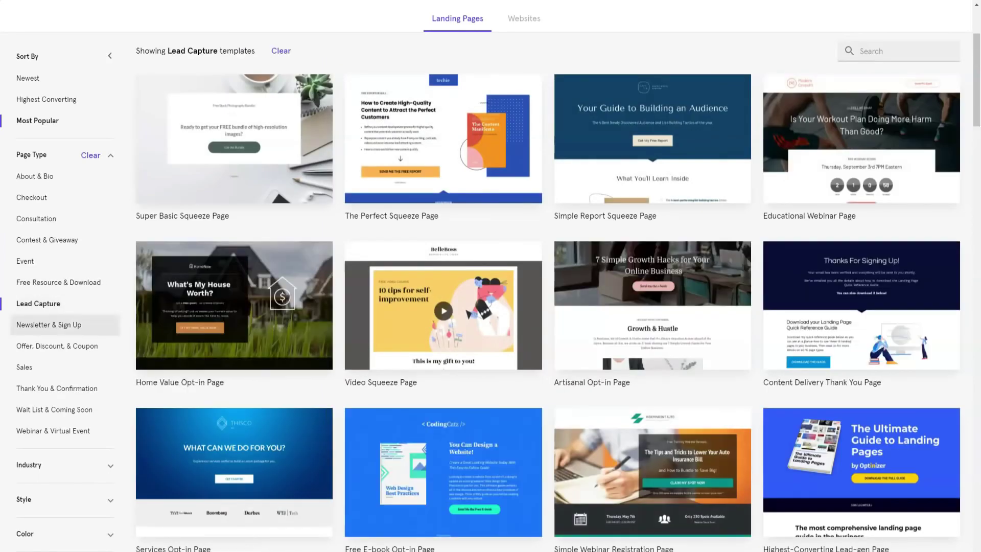
Filter the templates in turn by the remaining page types, from Newsletter & Sign Up through Sales to Webinar & Virtual Event
click(49, 325)
click(59, 345)
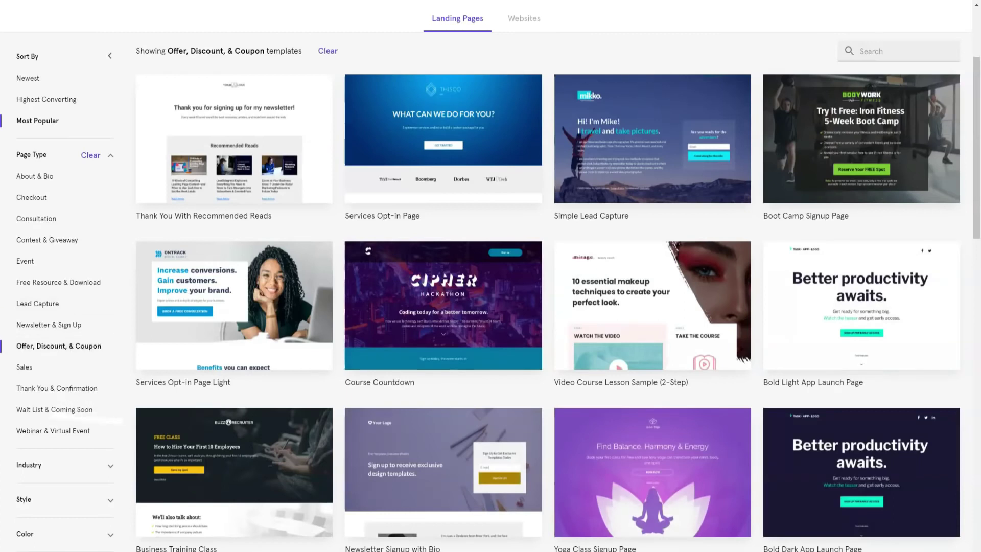
click(25, 367)
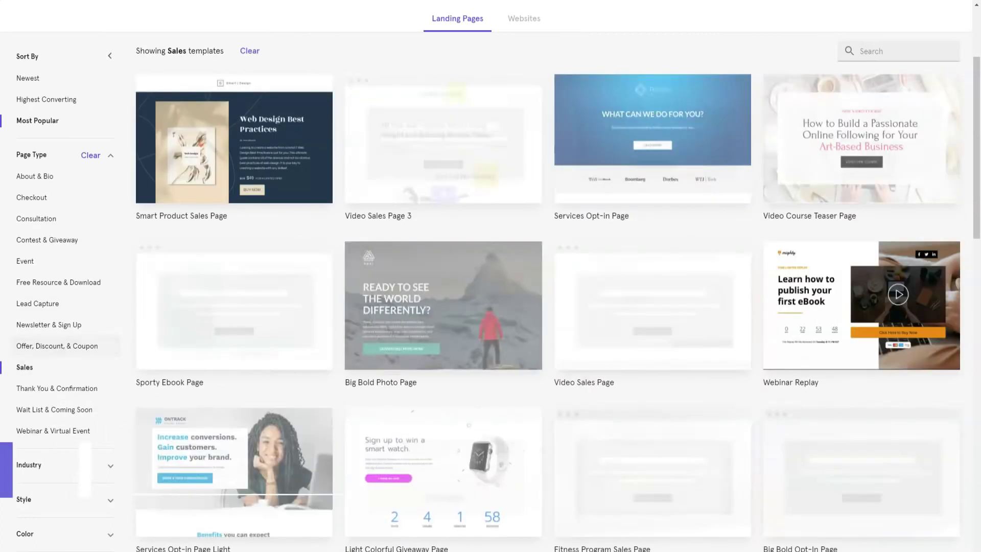
click(57, 388)
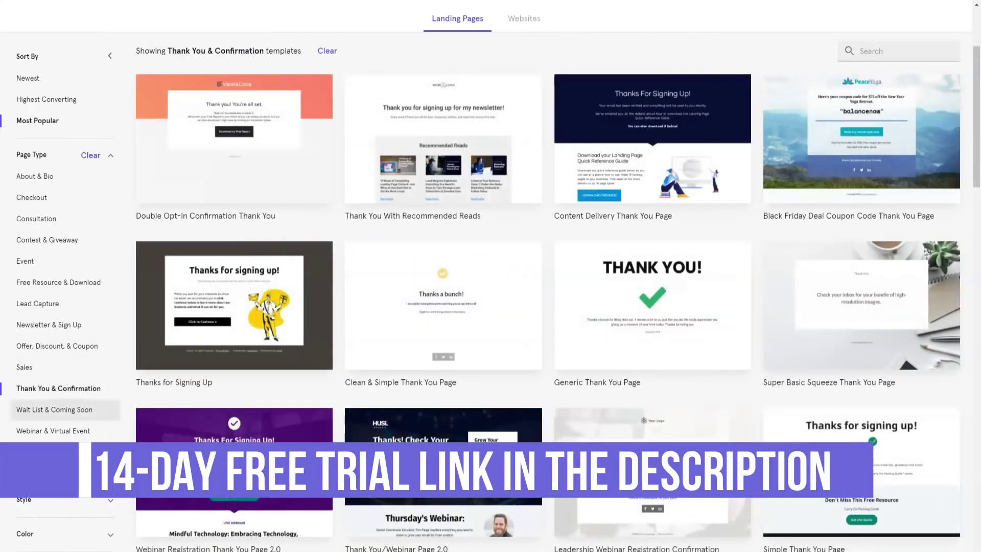
click(54, 409)
click(54, 427)
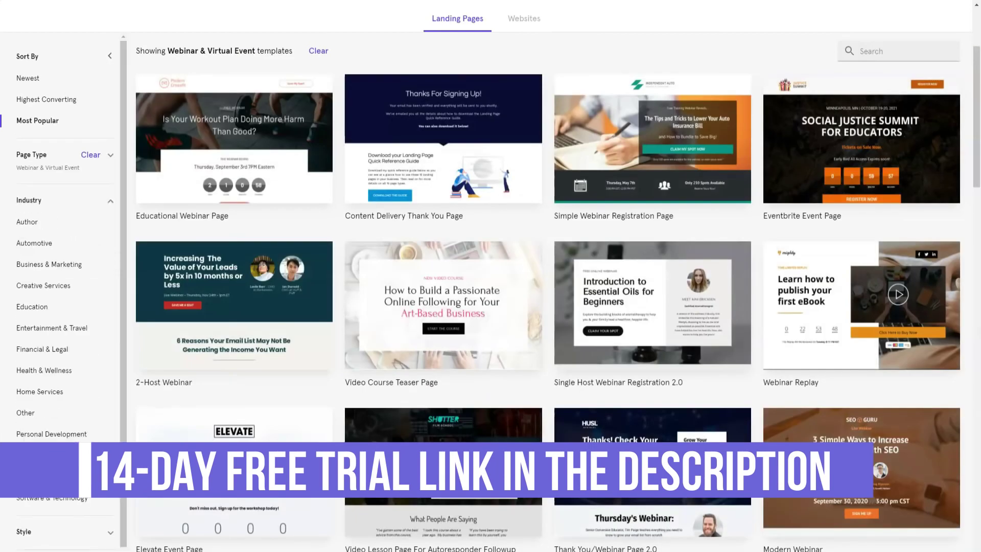
Filter the landing page templates by the Other industry and look through them
click(33, 454)
click(26, 397)
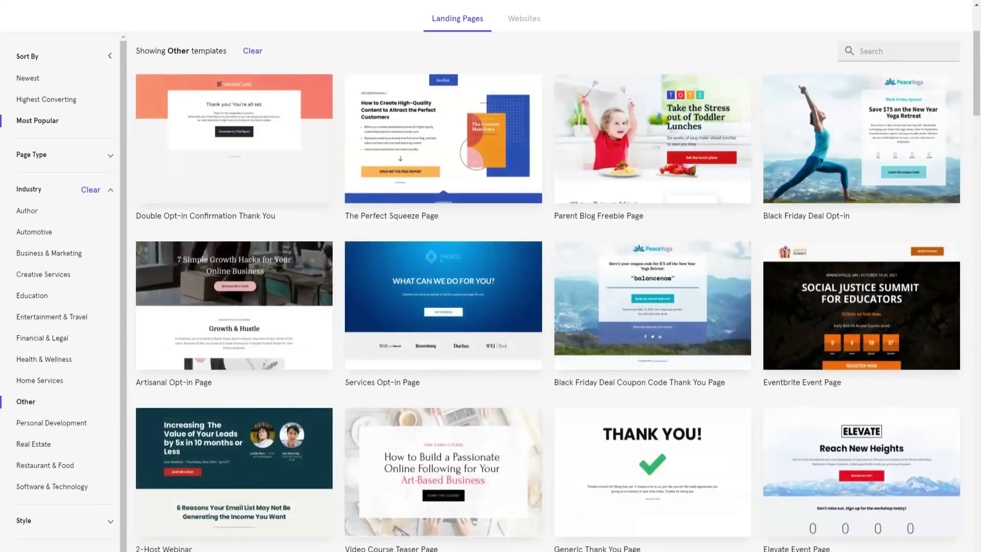
scroll(547, 292, down, 8)
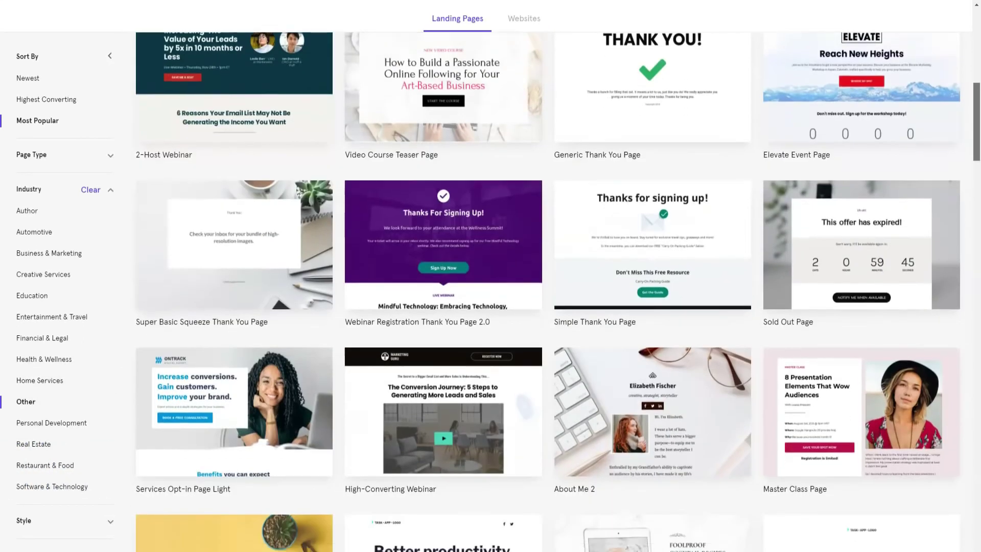
scroll(490, 37, down, 5)
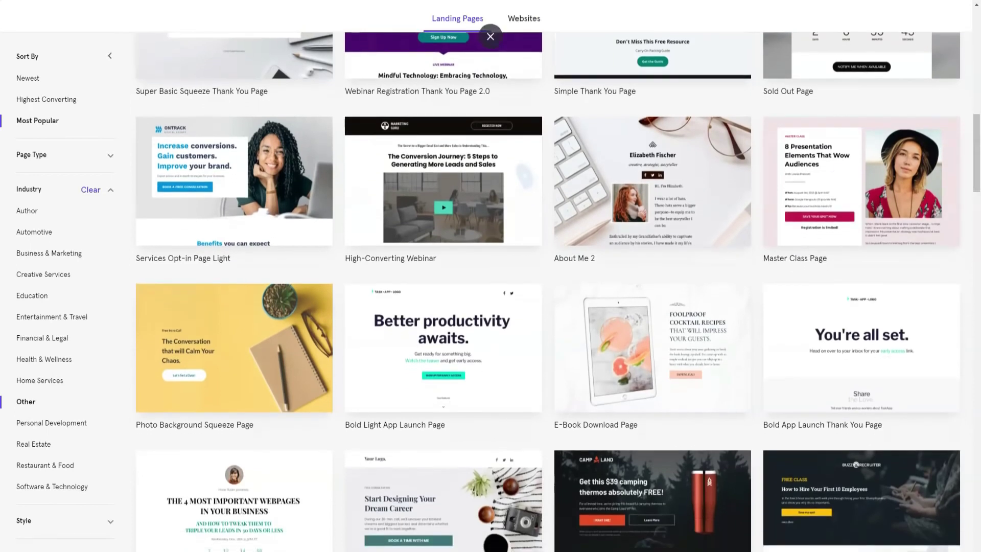
Switch the gallery to website templates and look through the newest designs
click(524, 19)
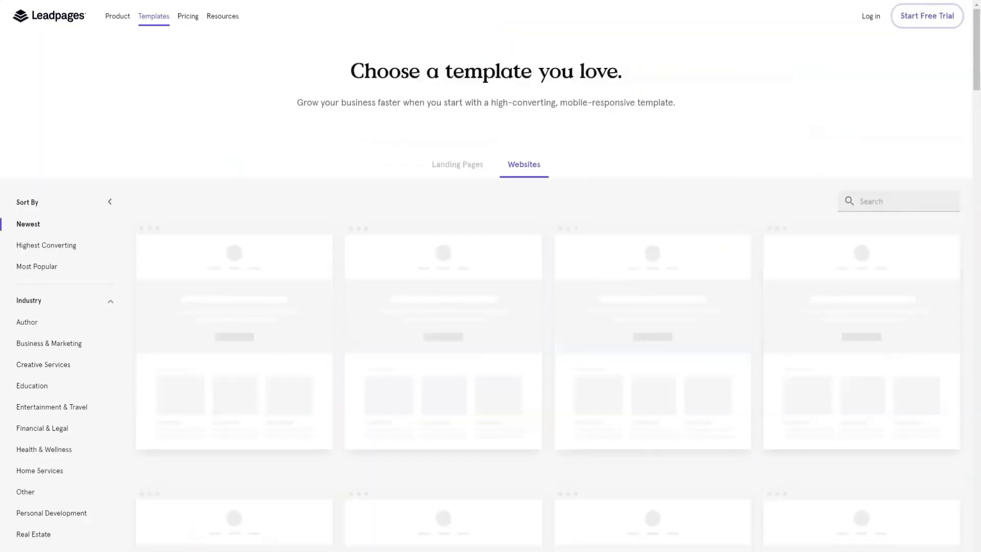
scroll(490, 291, down, 4)
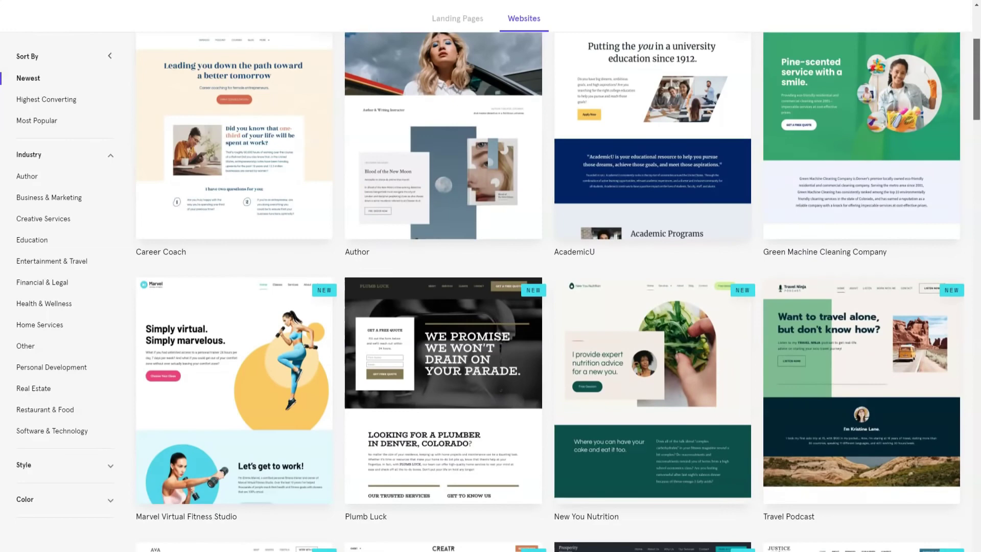
scroll(490, 291, down, 6)
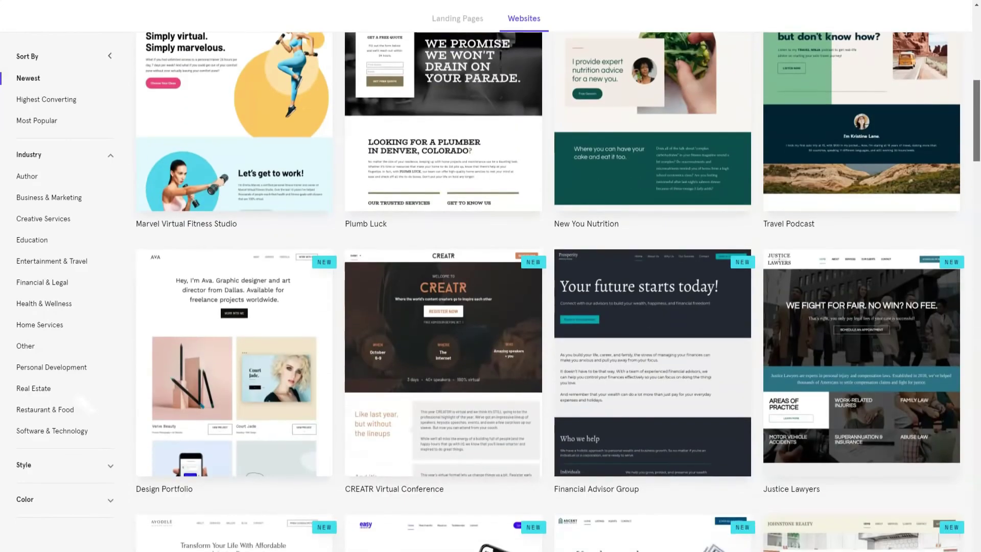
Look through the remaining newest website templates to the end of the gallery
scroll(491, 292, down, 6)
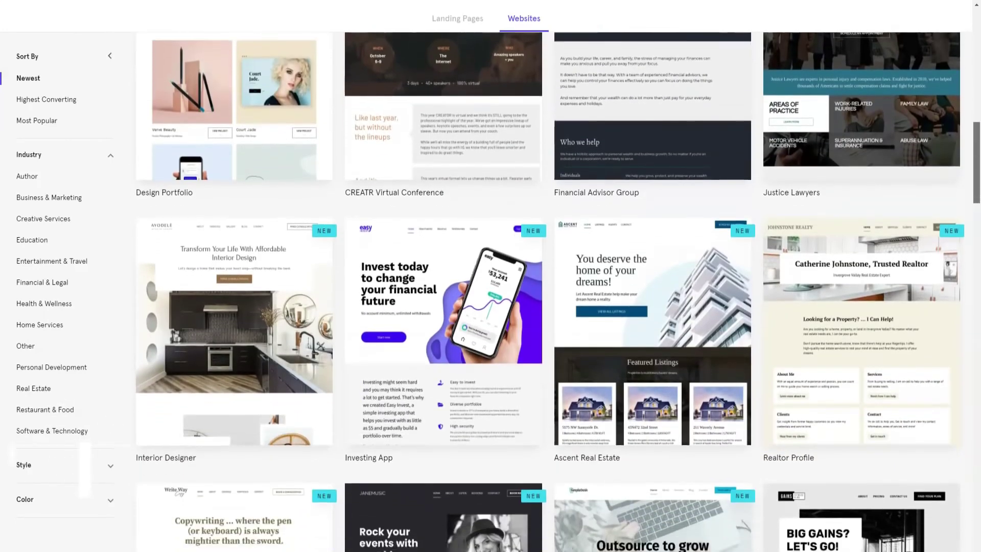
scroll(490, 291, down, 11)
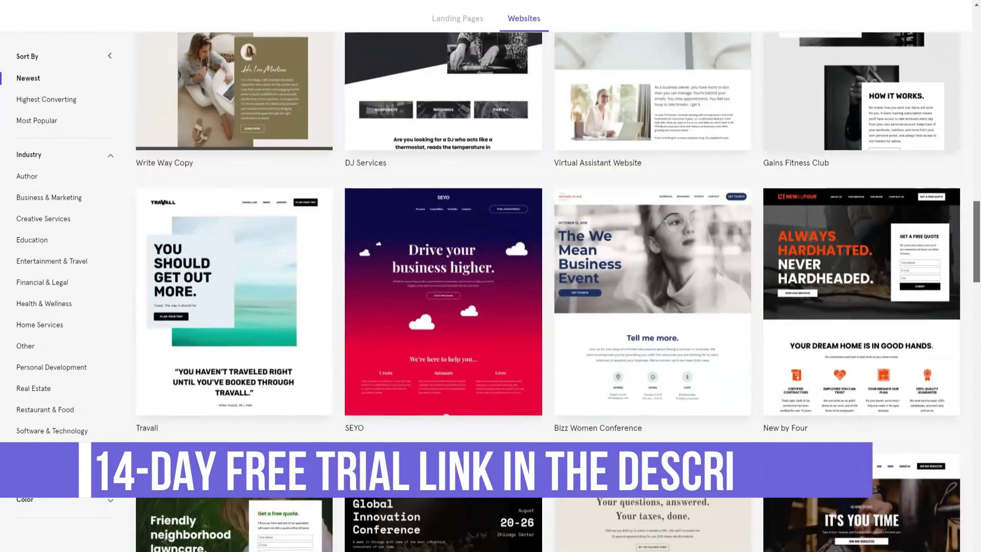
scroll(548, 292, down, 6)
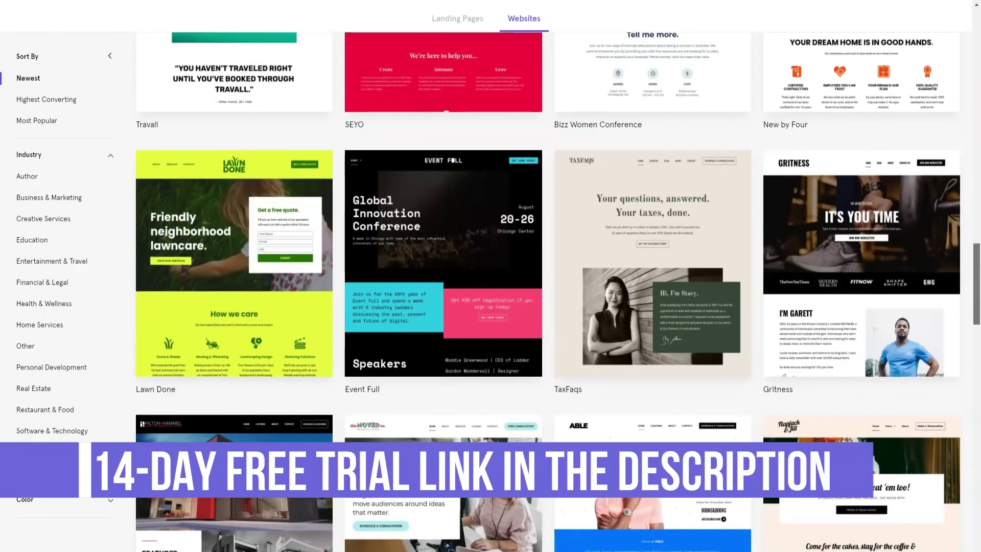
scroll(548, 291, down, 6)
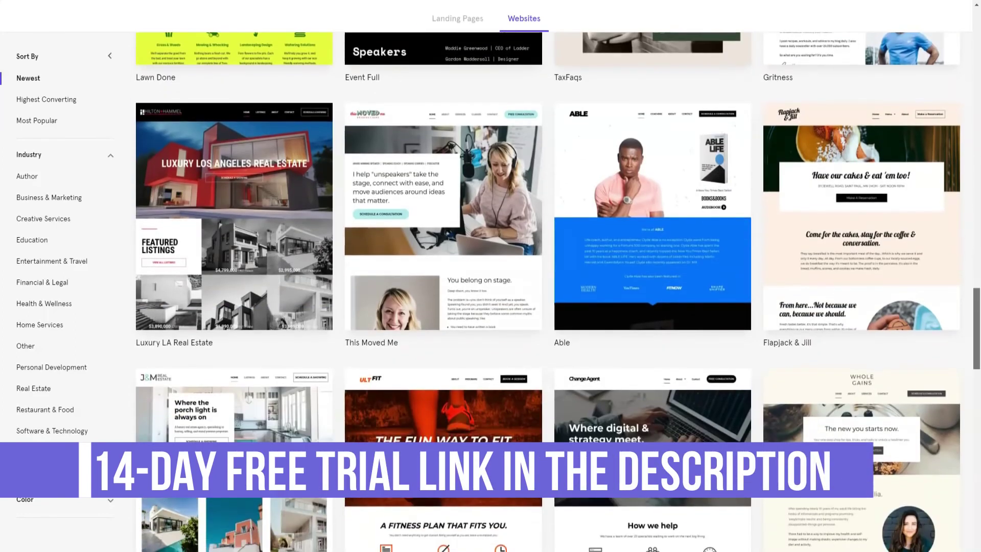
scroll(538, 295, down, 8)
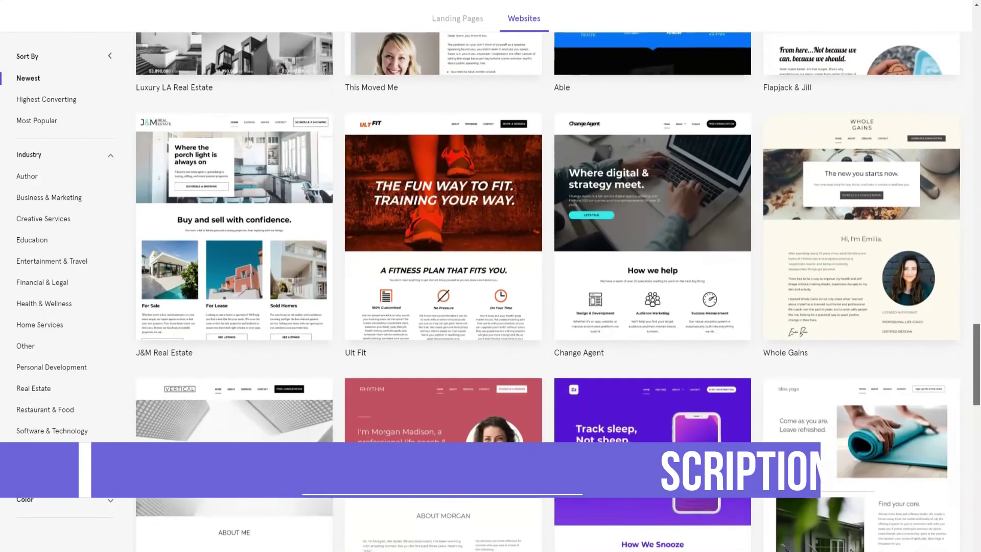
scroll(547, 291, down, 3)
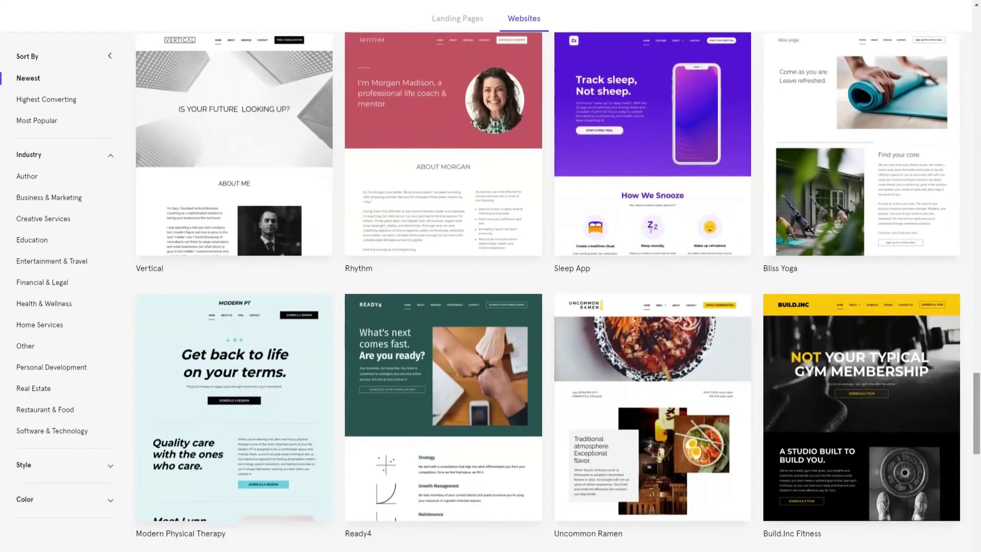
scroll(547, 291, down, 1)
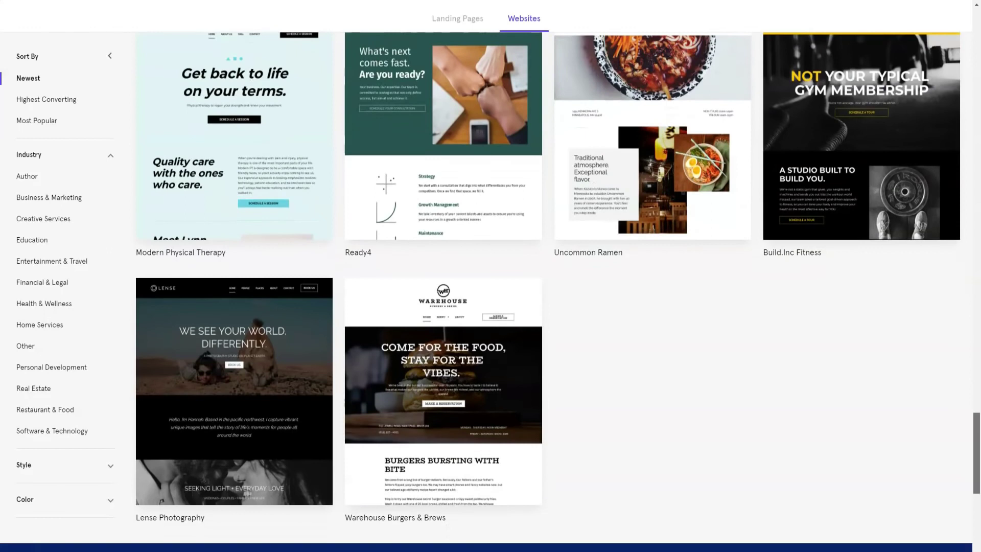
scroll(486, 291, down, 10)
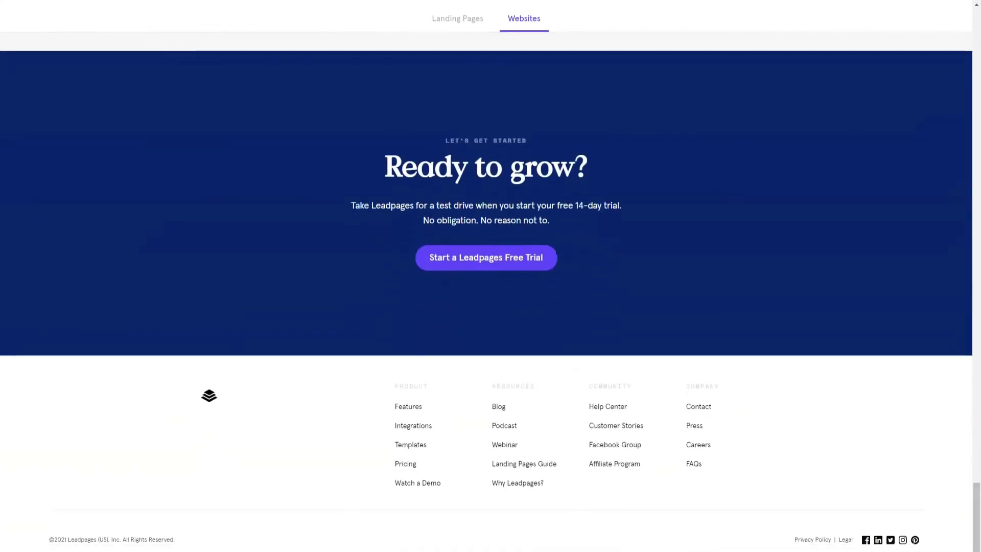
Open the pricing page and review the Advanced, Pro and Standard plans and the features included in all plans
click(405, 464)
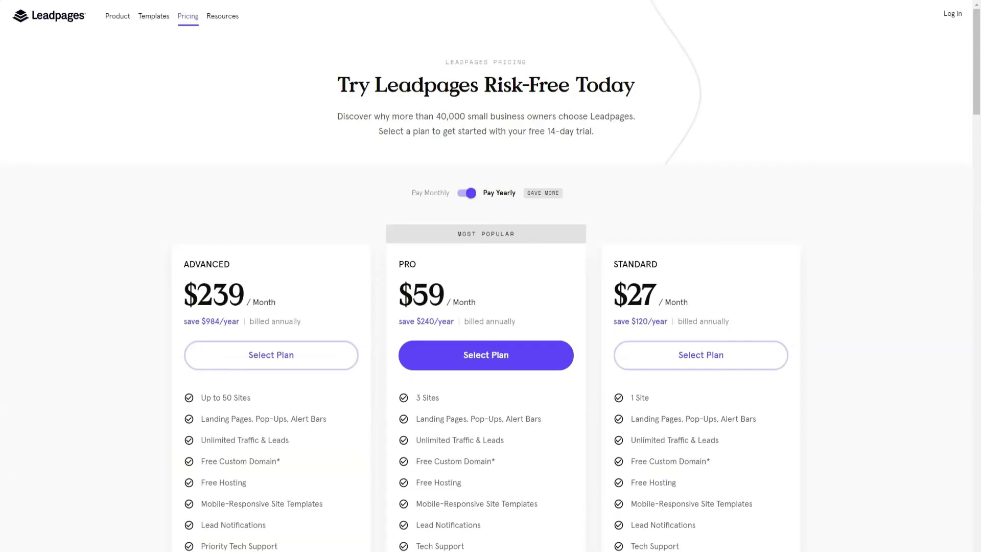
scroll(491, 276, down, 3)
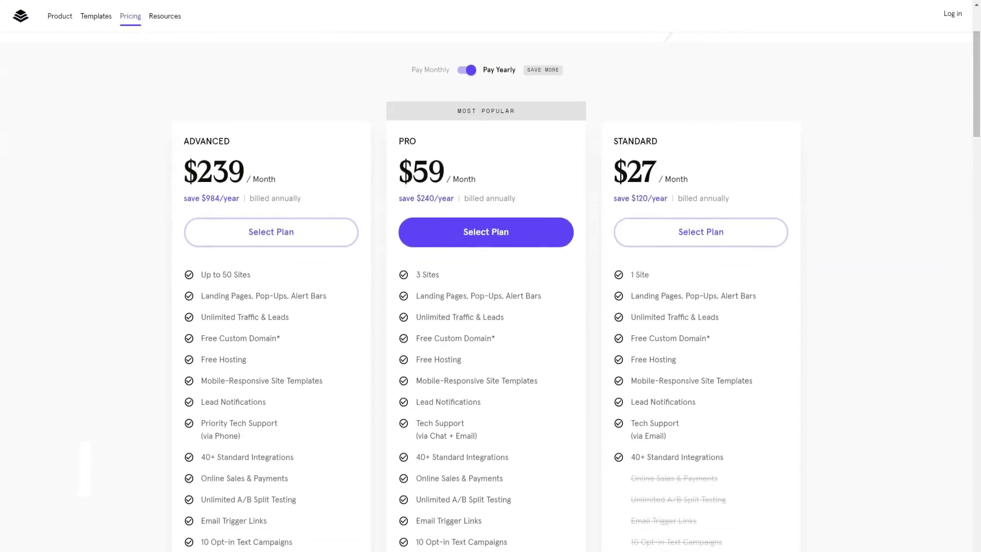
mouse_move(164, 16)
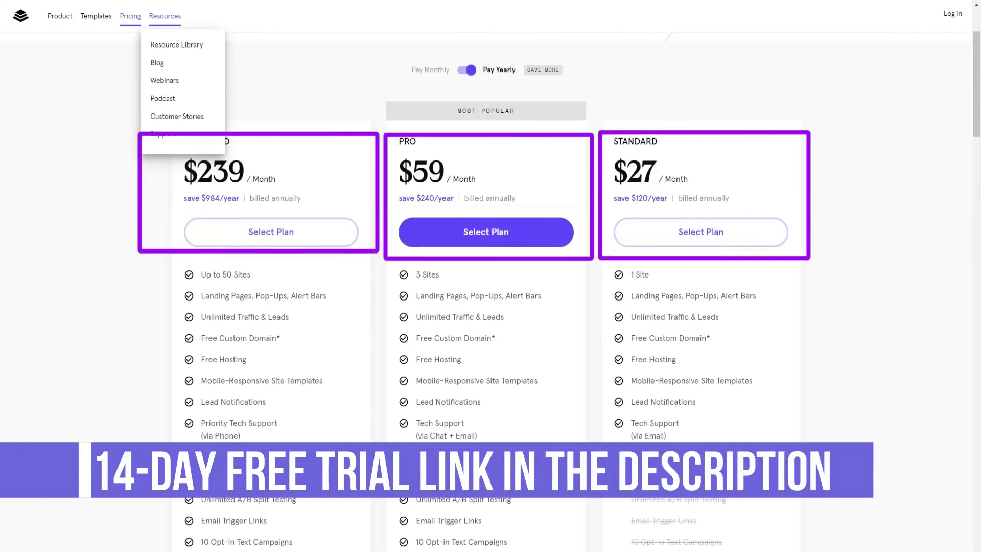
drag(976, 84, 976, 209)
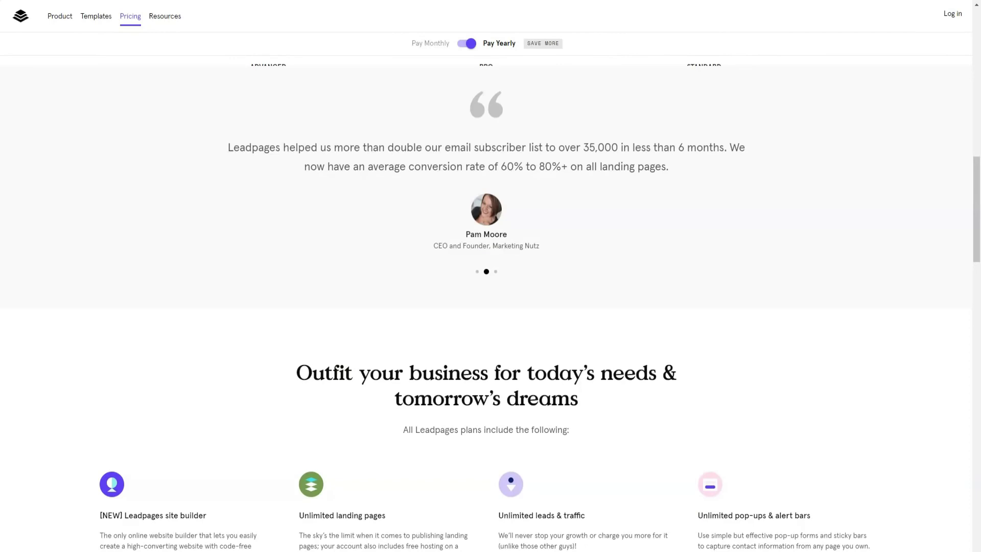
scroll(490, 306, down, 5)
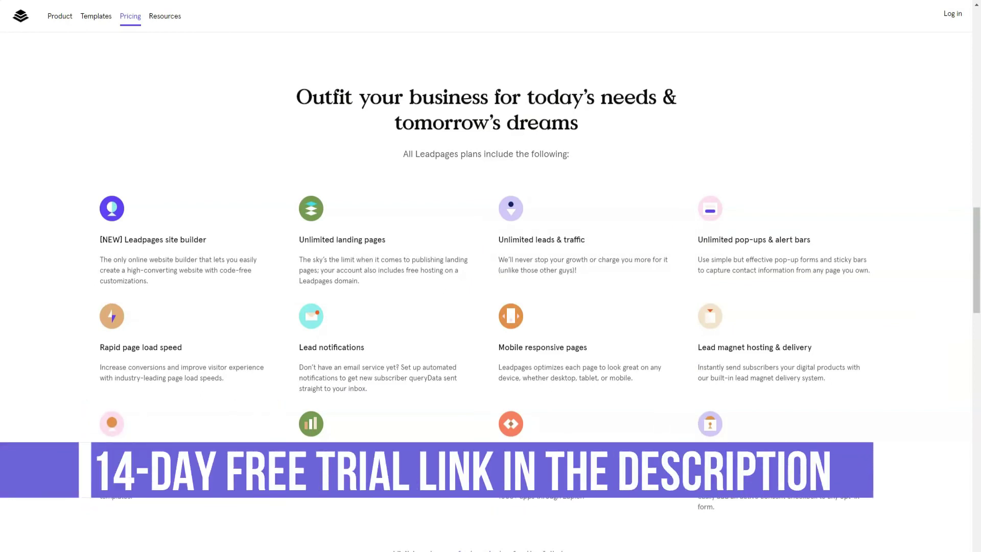
scroll(491, 276, down, 10)
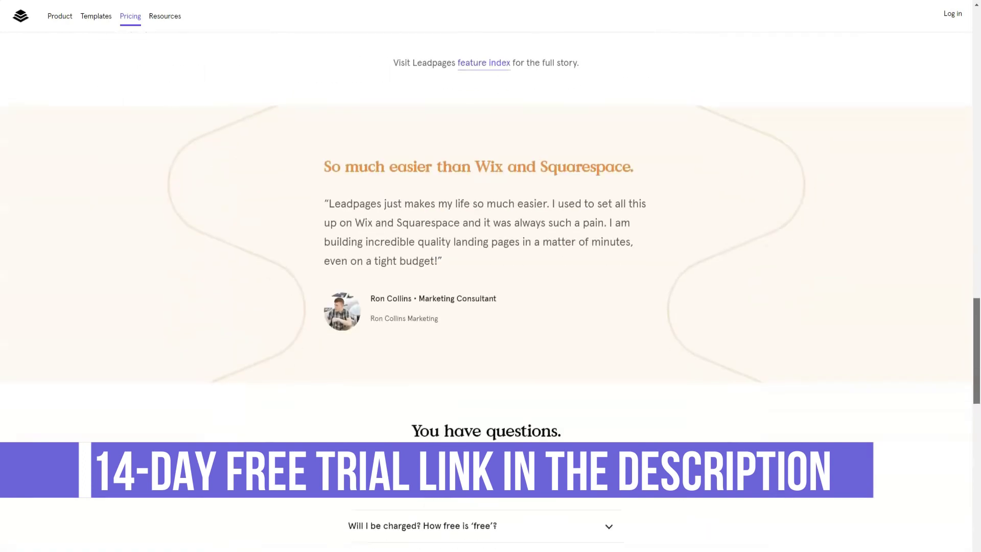
Read the pricing FAQ answers on trial charges, starting a trial, upgrading or changing the plan, and signing up for another trial
scroll(490, 276, down, 7)
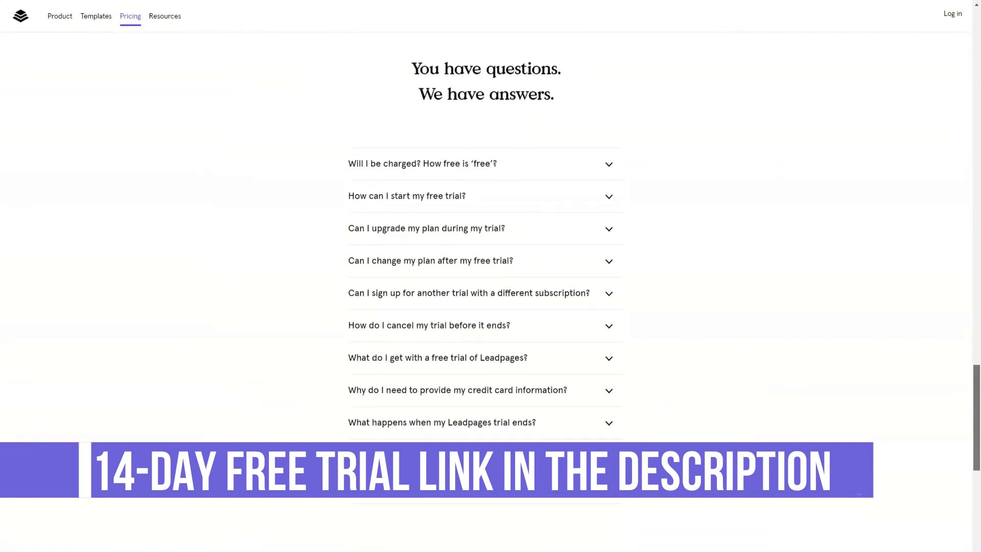
click(422, 163)
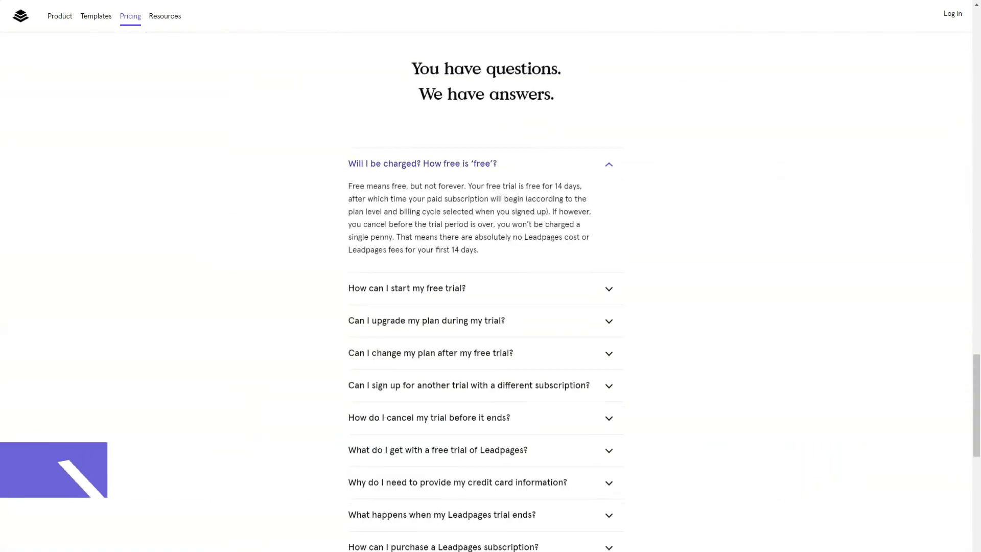
click(407, 288)
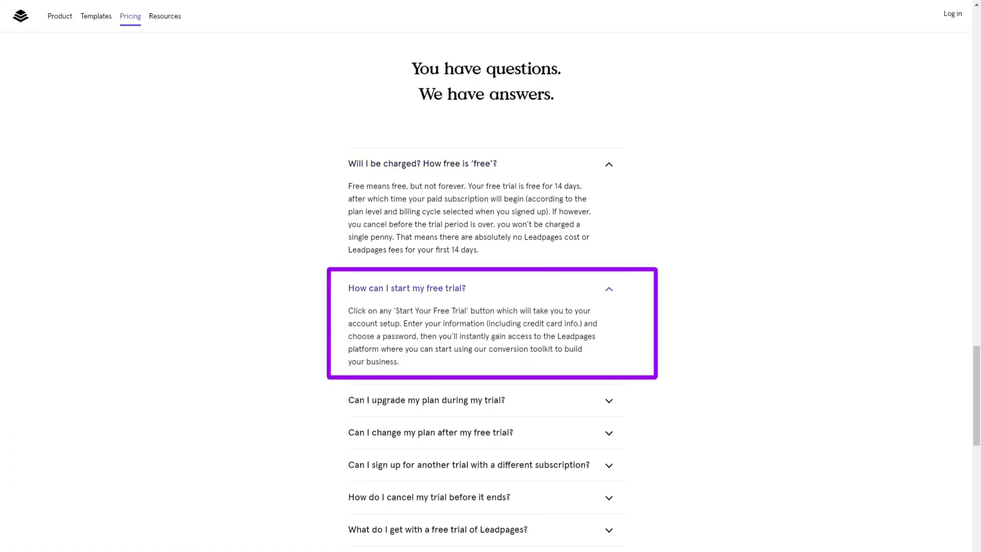
scroll(491, 286, down, 5)
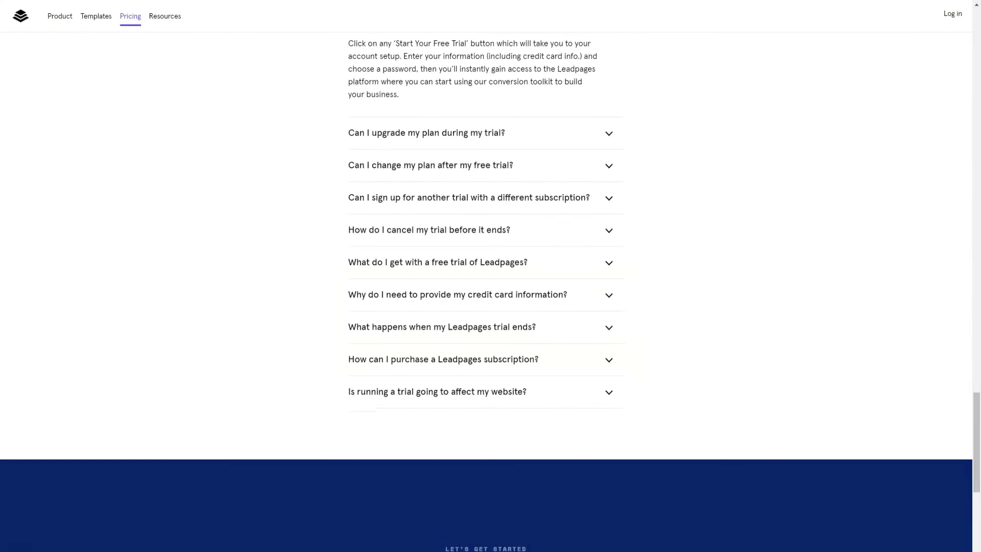
click(426, 133)
click(430, 206)
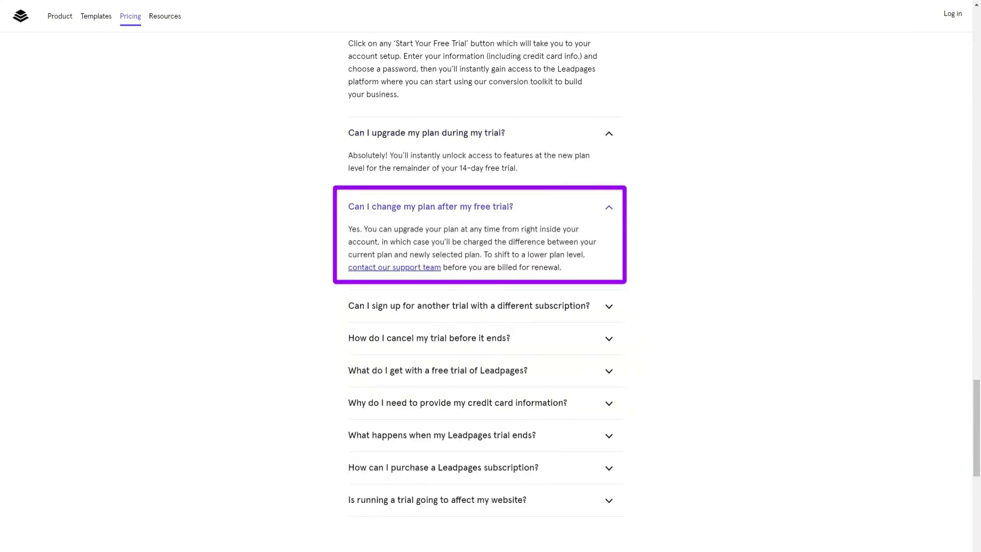
click(469, 306)
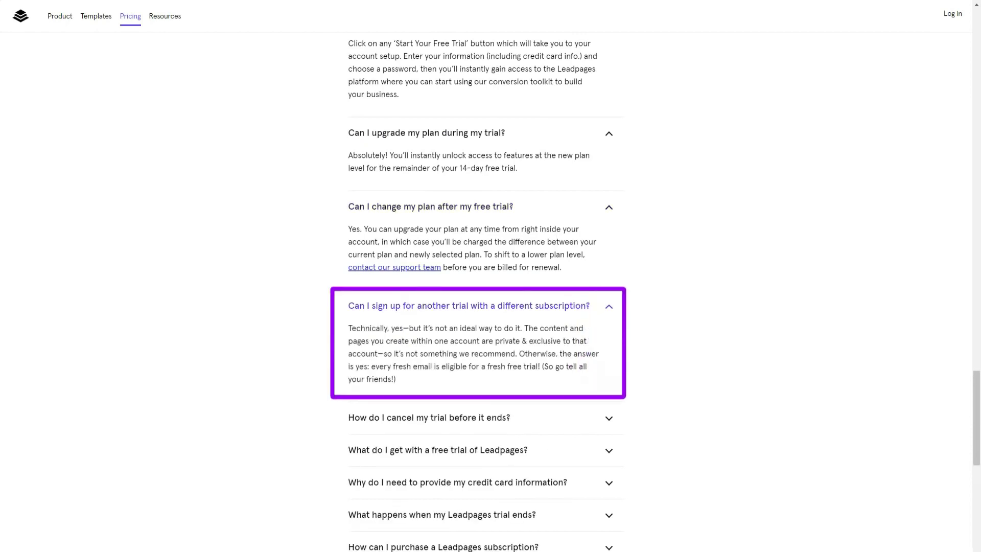
Read the FAQ answers on cancelling the trial, what the free trial includes, and why credit card information is needed
click(463, 417)
drag(975, 411, 976, 470)
click(437, 148)
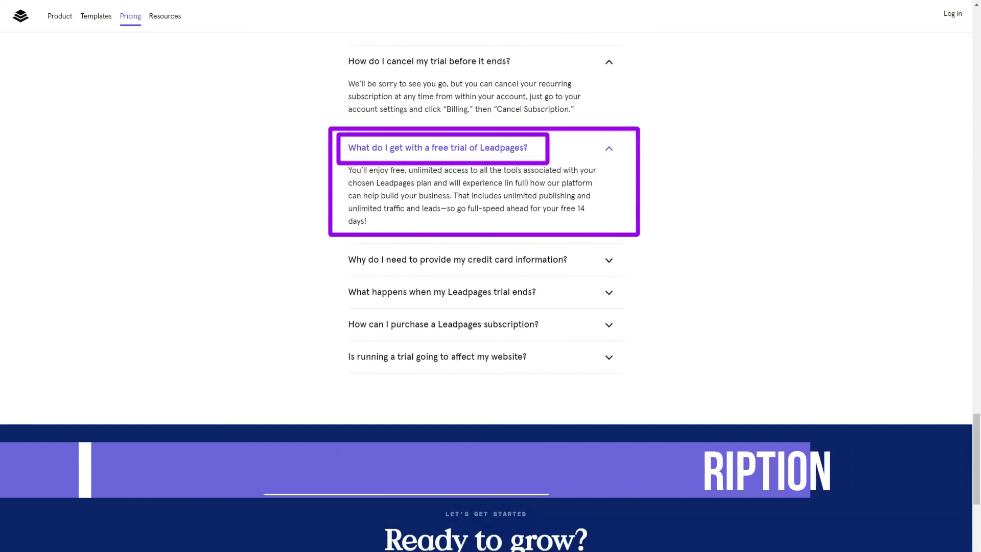
click(457, 259)
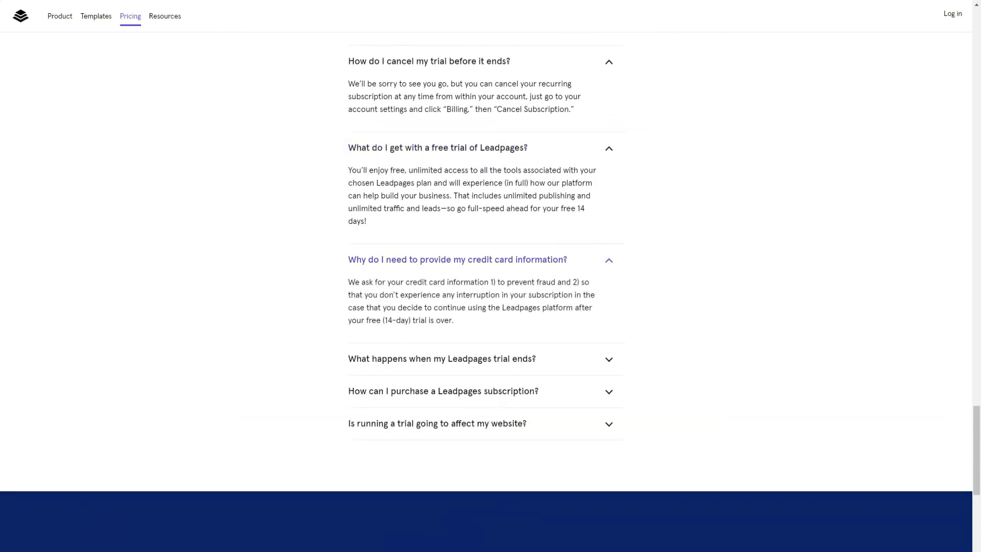
Read the FAQ answers on what happens when the trial ends, purchasing a subscription, and the trial's effect on an existing website
click(441, 359)
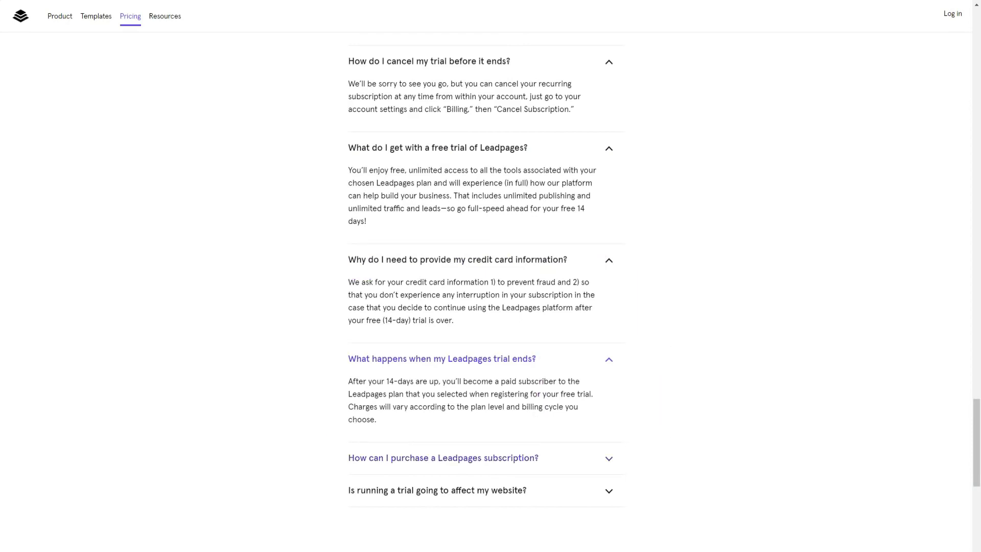
click(443, 458)
scroll(485, 291, down, 6)
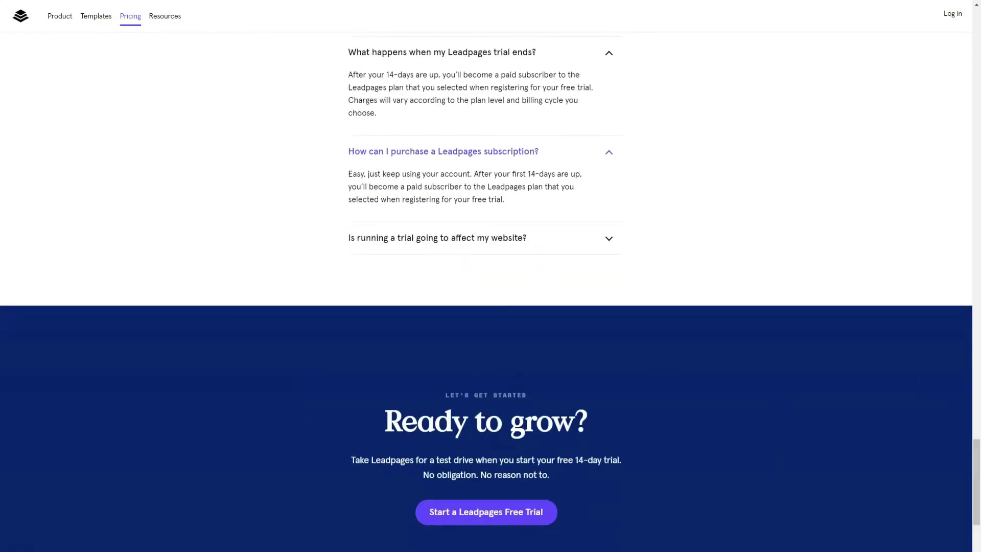
click(436, 237)
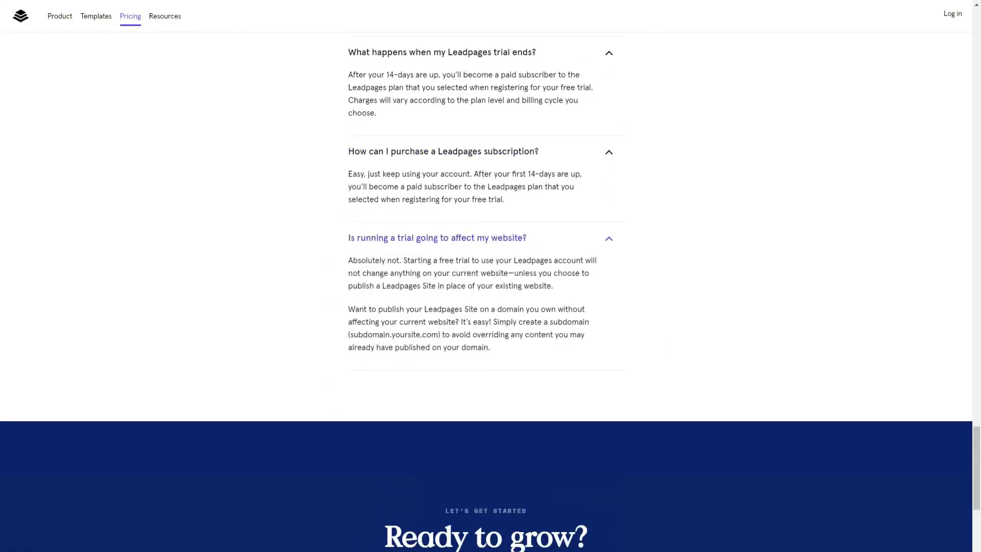
scroll(486, 293, down, 7)
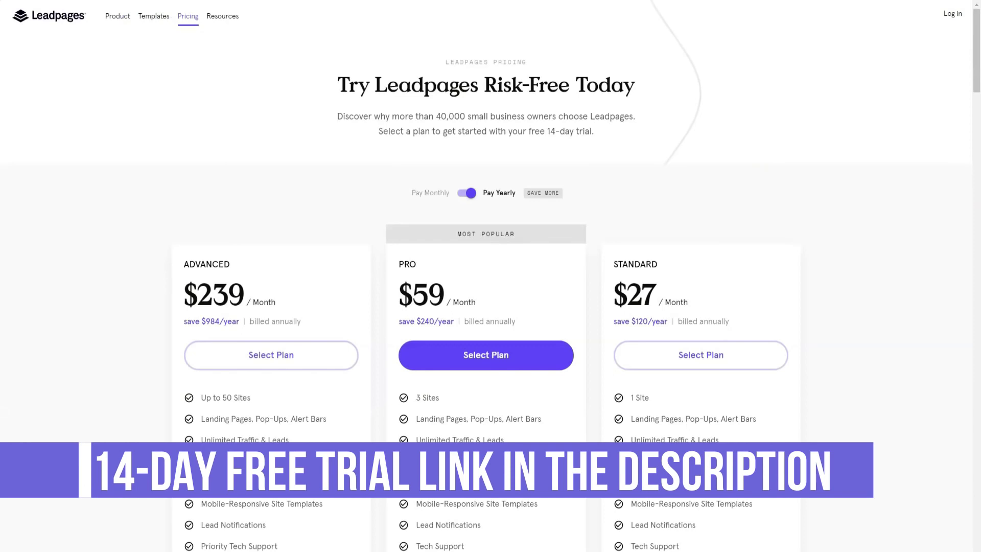
Open the landing page template gallery and preview the Non-Profit Donation Page template in its desktop view
click(154, 16)
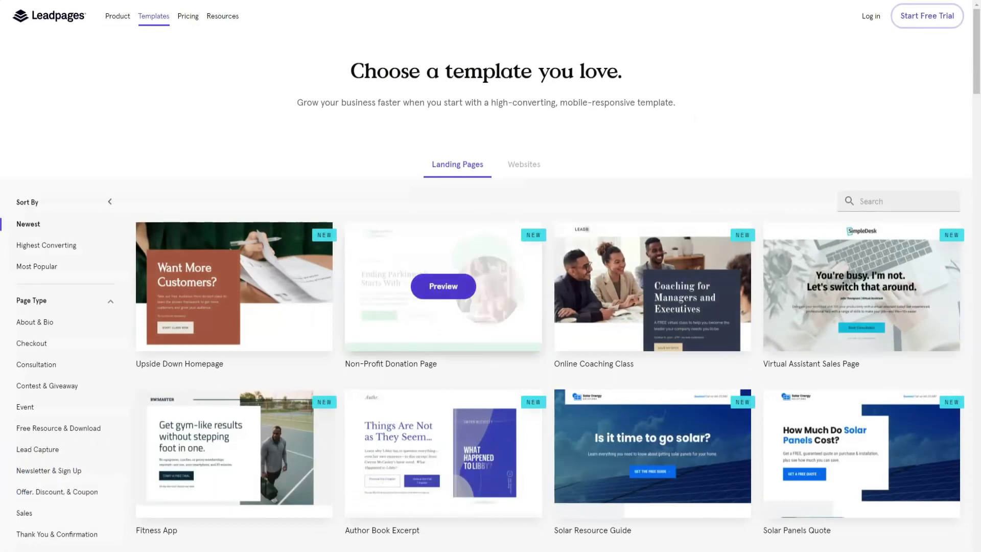
click(443, 286)
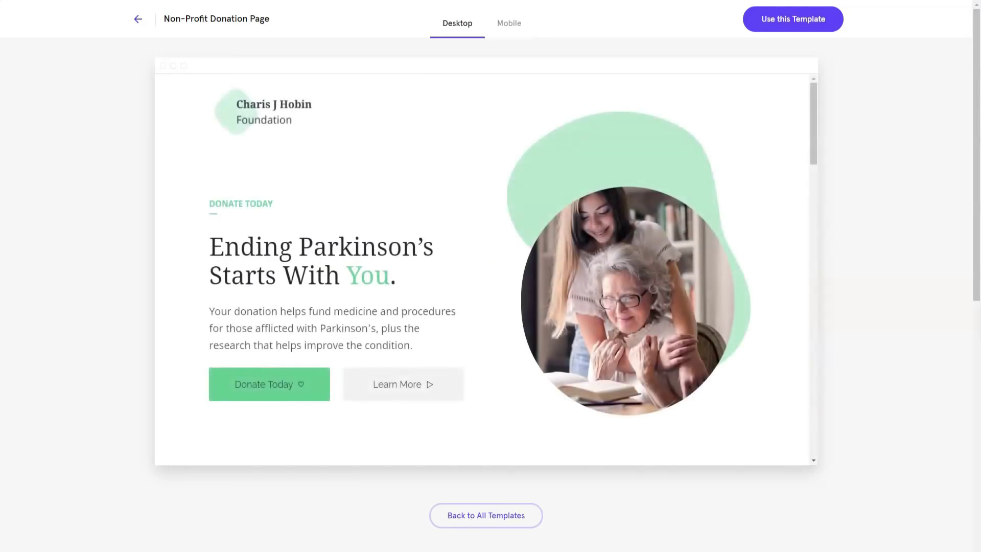
scroll(491, 276, down, 6)
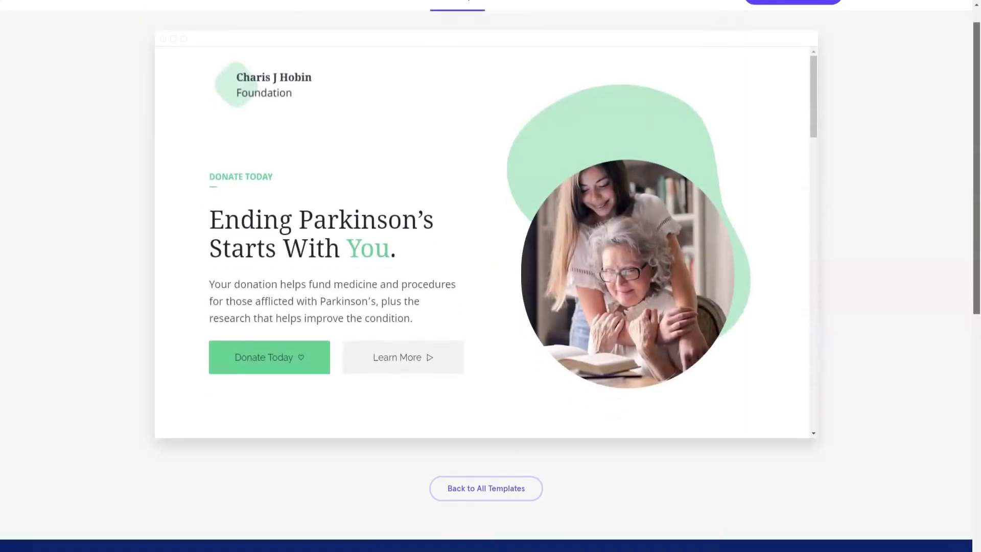
scroll(87, 401, up, 6)
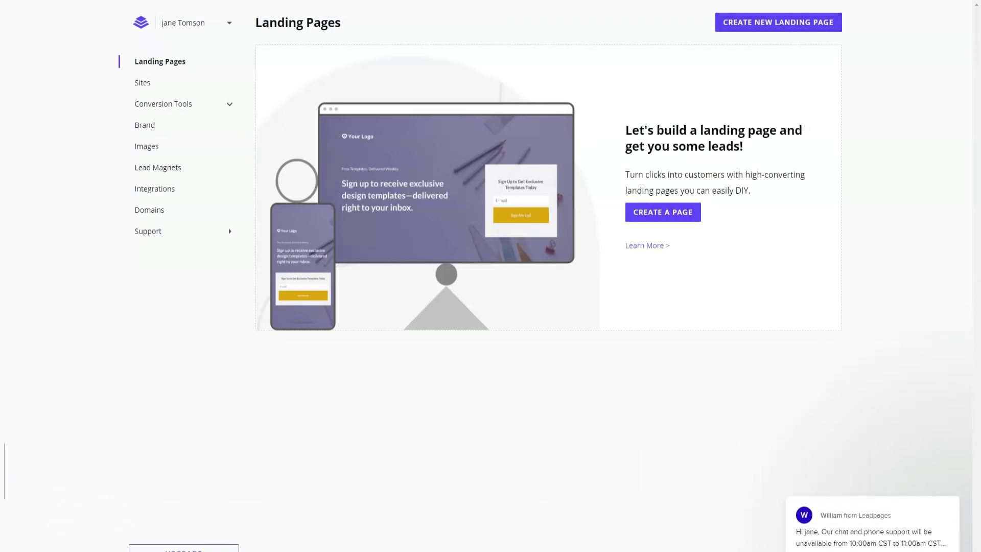
Create a landing page from the Basic Centered Squeeze Page template and name it Hello Store
click(937, 482)
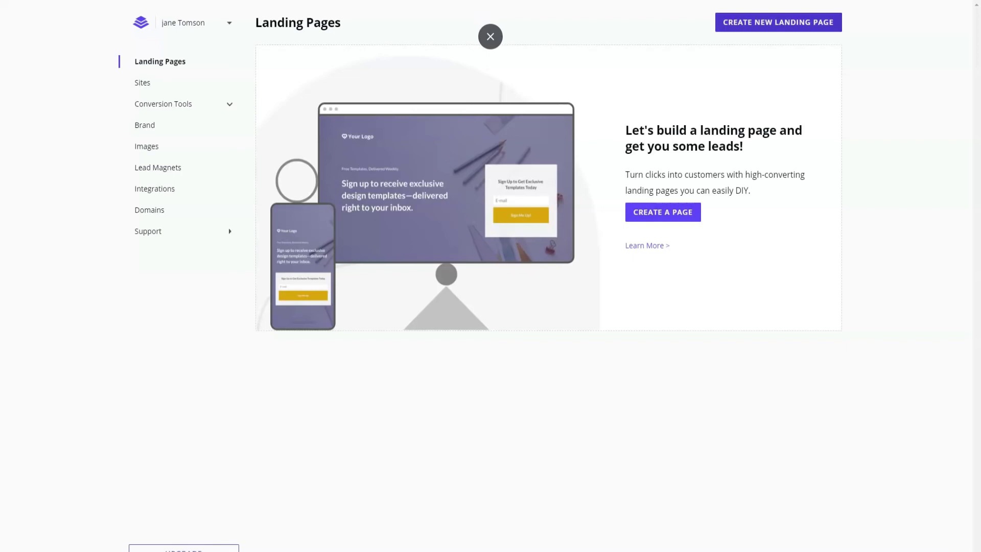
click(778, 22)
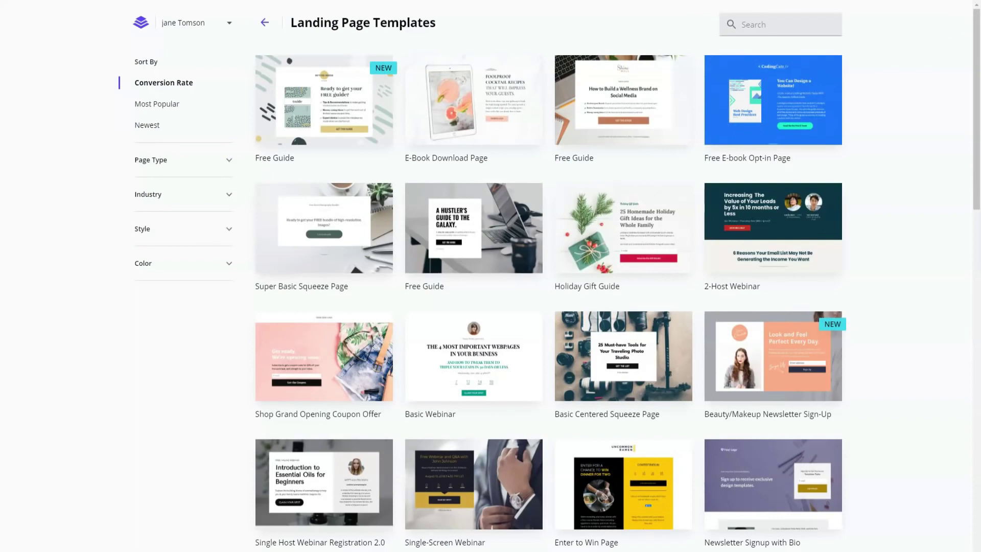
mouse_move(623, 352)
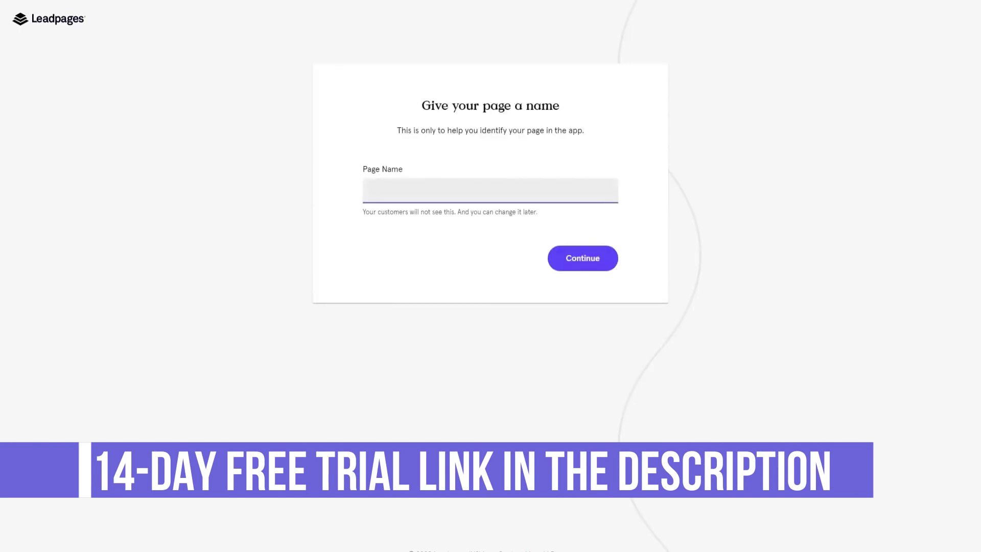
text(Hel)
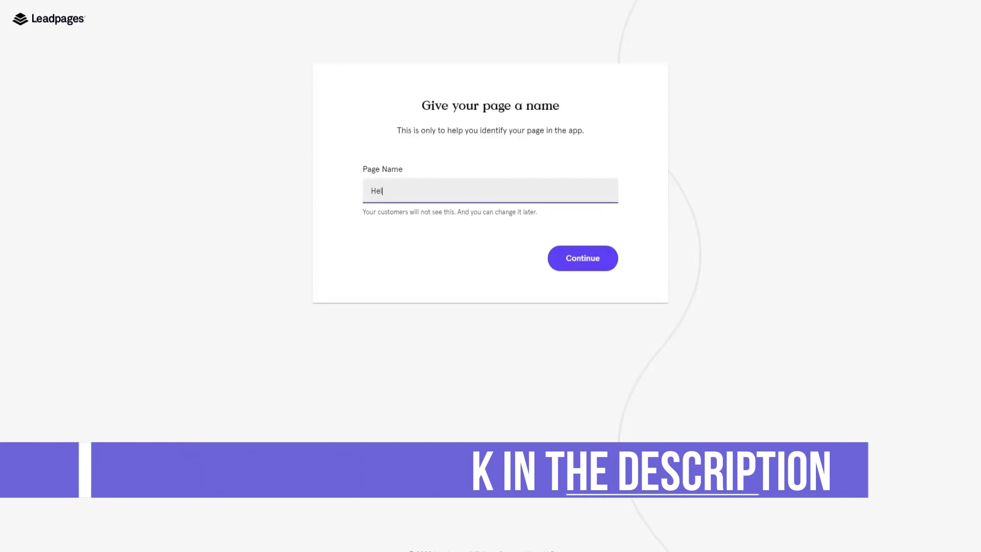
text(lo Store)
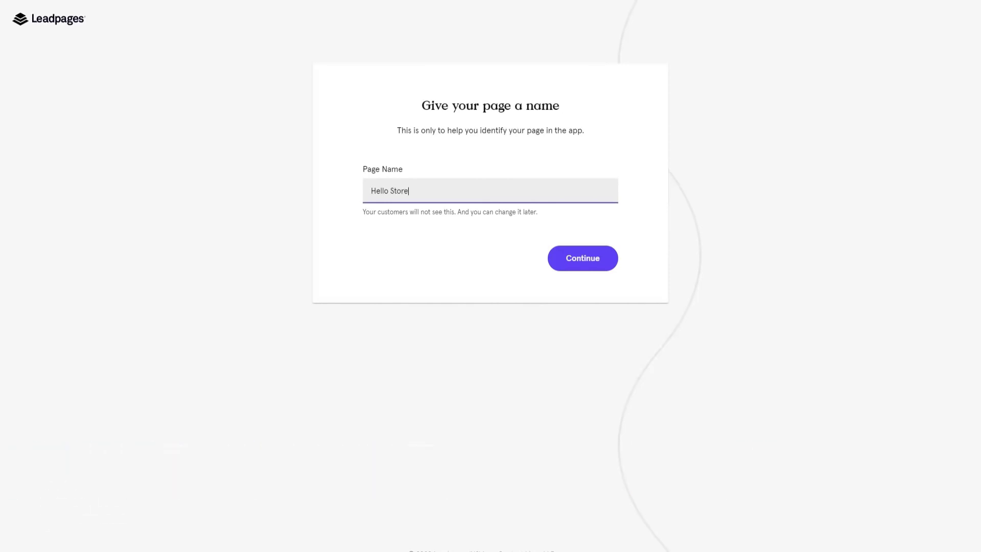
key(Return)
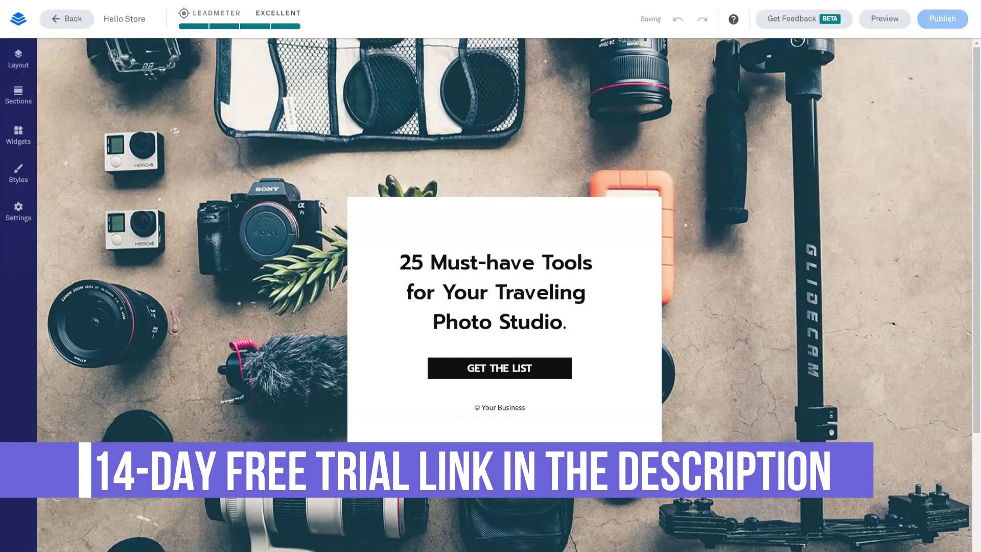
Look over the Hello Store page and open the library of ready-made About sections
scroll(504, 276, down, 3)
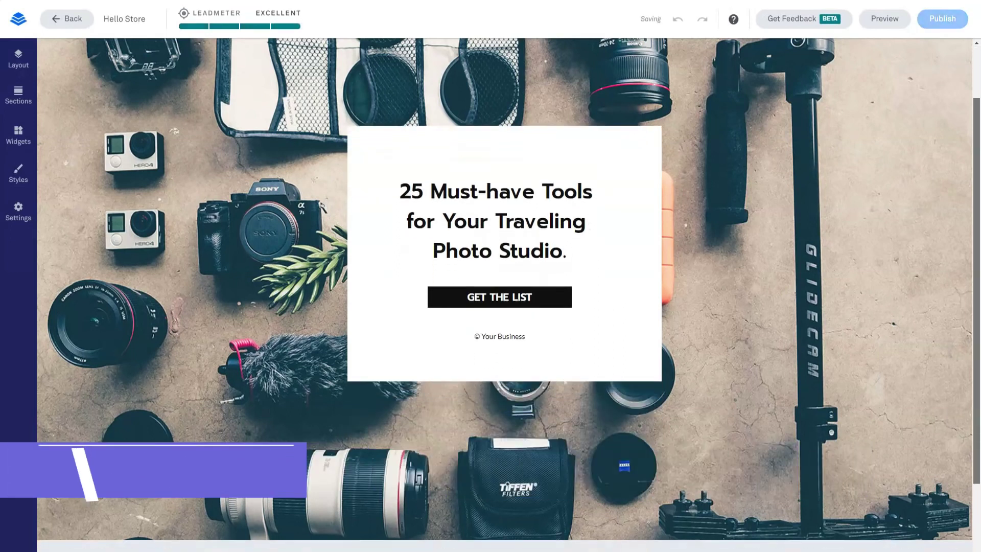
scroll(504, 276, up, 4)
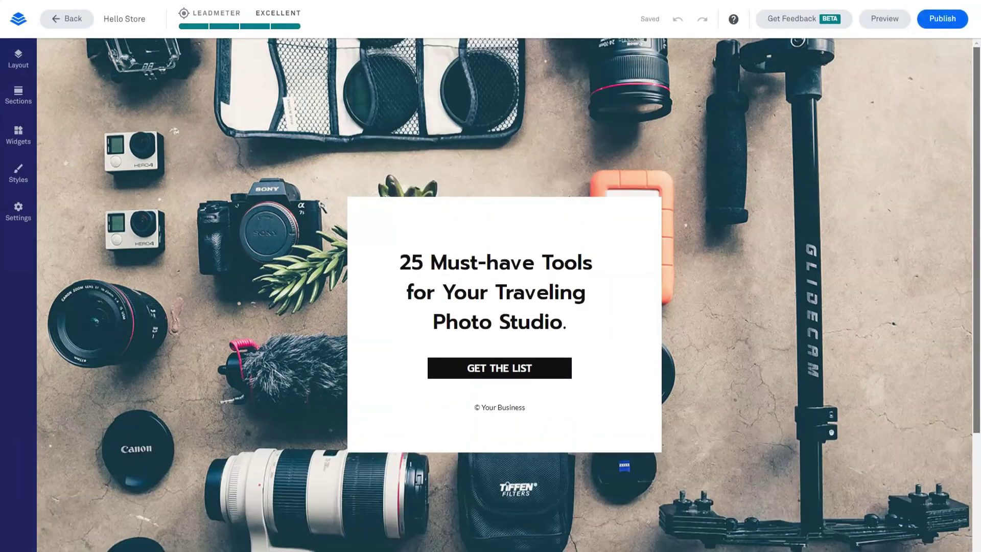
click(17, 95)
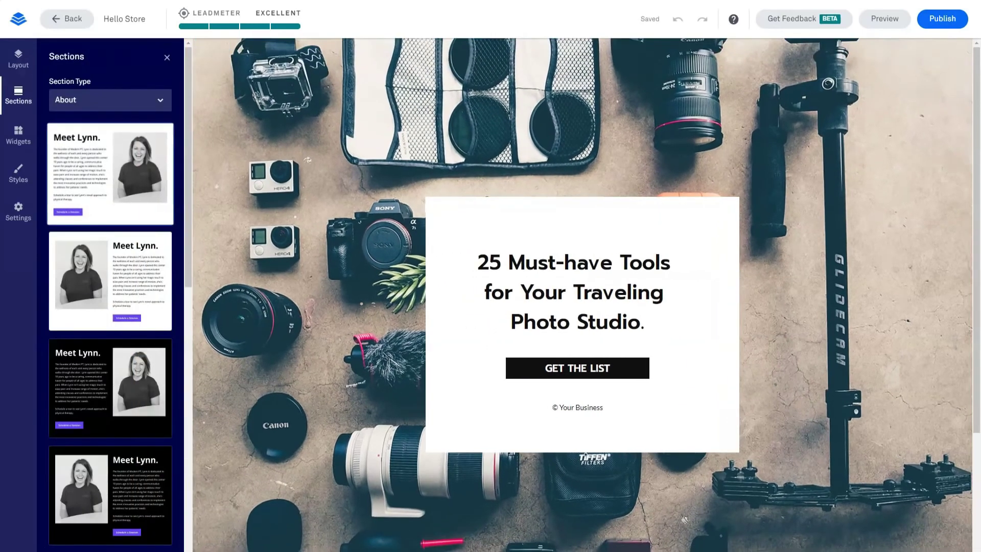
Try to insert a Meet Lynn About section below the page's photo-background section
drag(110, 388, 327, 404)
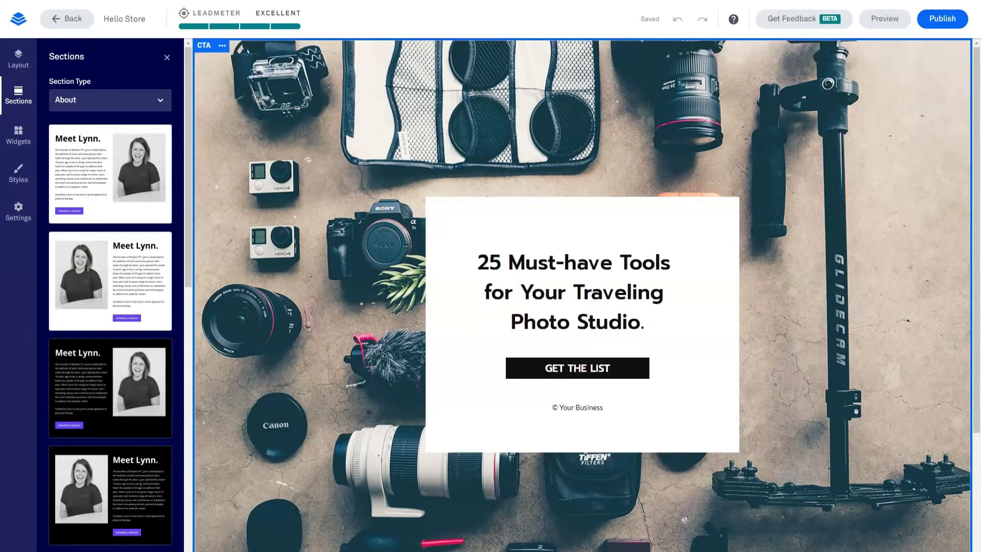
drag(975, 240, 976, 353)
drag(110, 281, 391, 471)
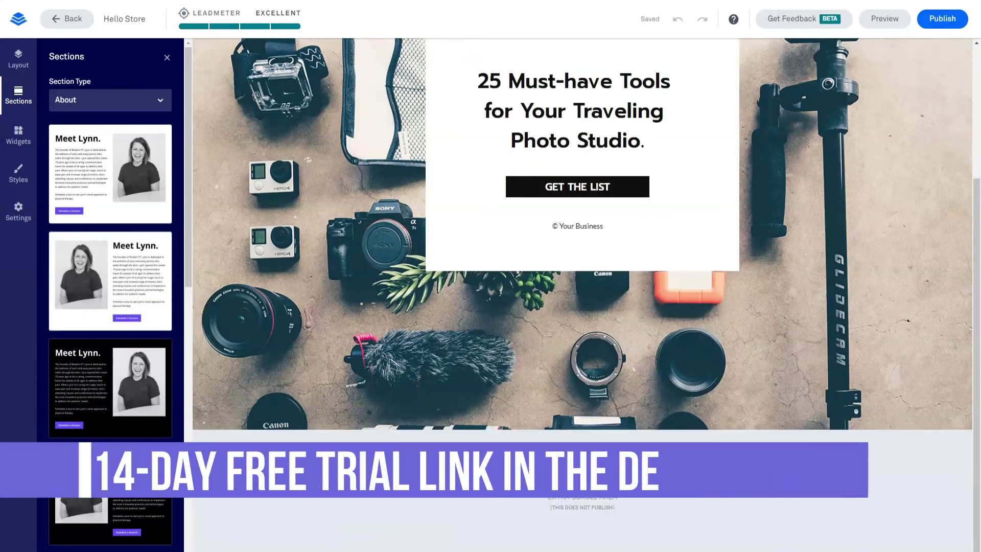
drag(110, 281, 389, 518)
drag(110, 281, 337, 421)
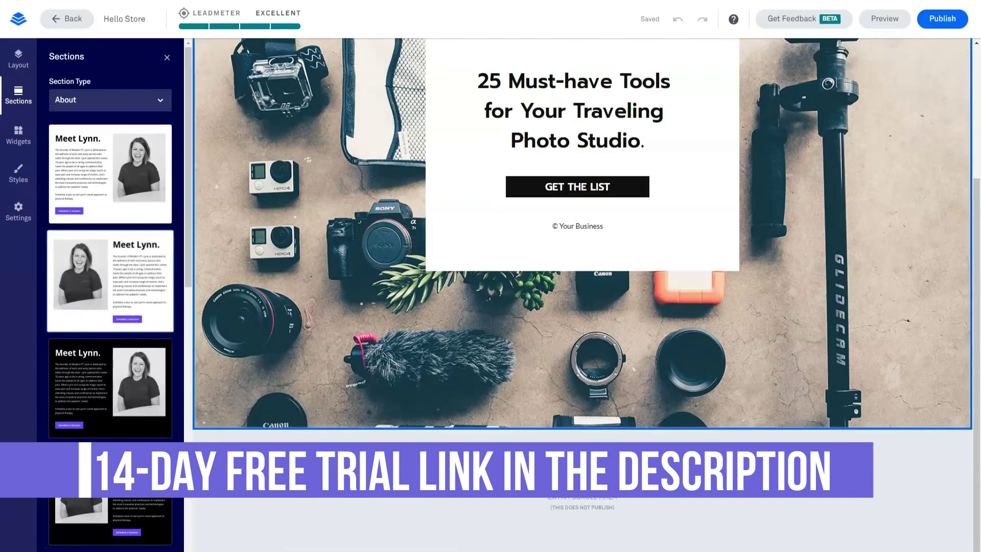
Insert the white Contact Us section with an image beside the email sign-up form below the photo-background section
click(110, 99)
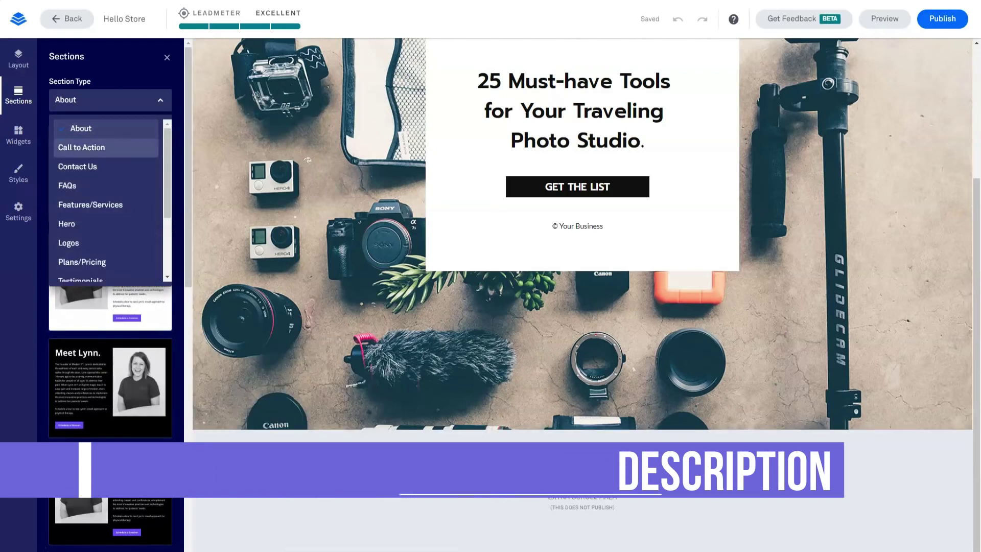
click(77, 162)
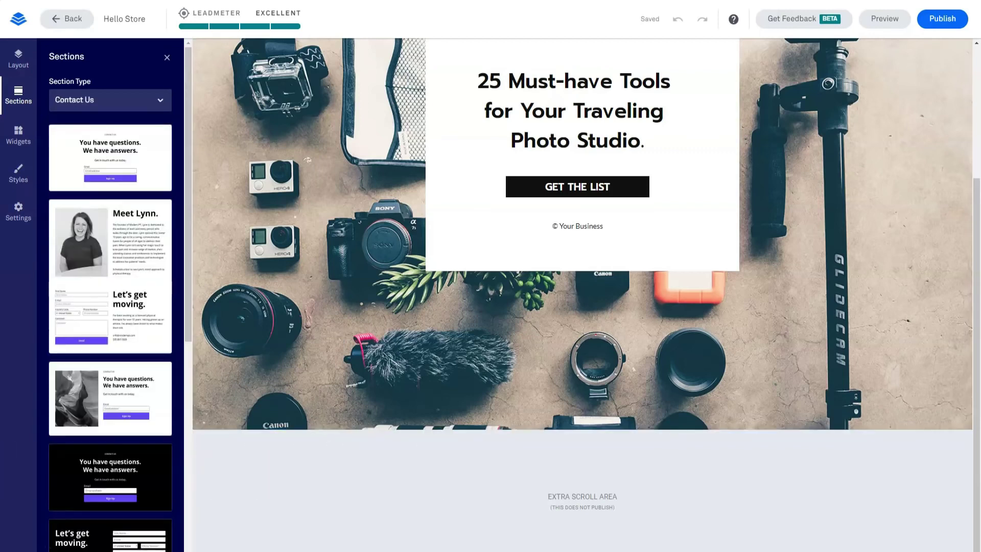
drag(110, 398, 390, 469)
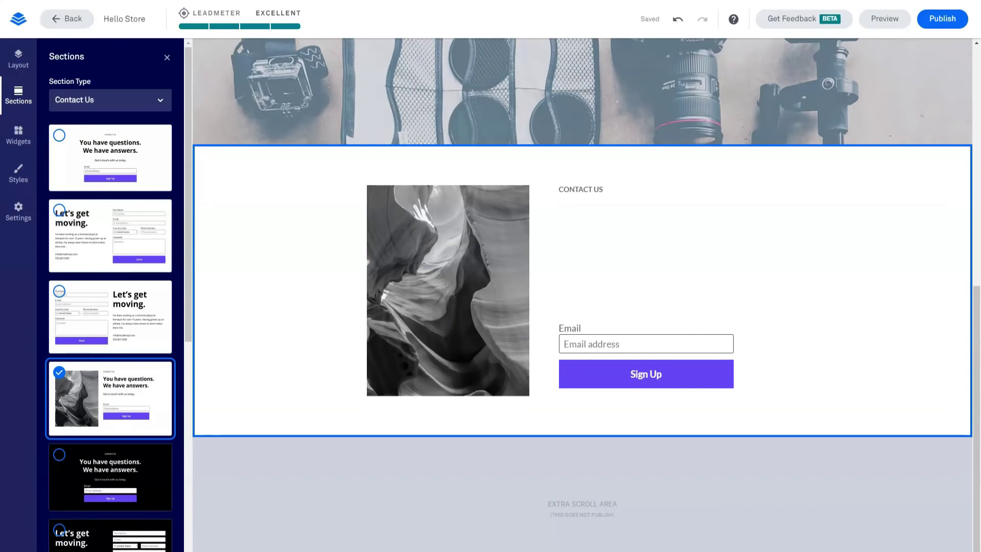
Try to insert the white single-column FAQs section below the Contact Us section
click(110, 100)
click(71, 186)
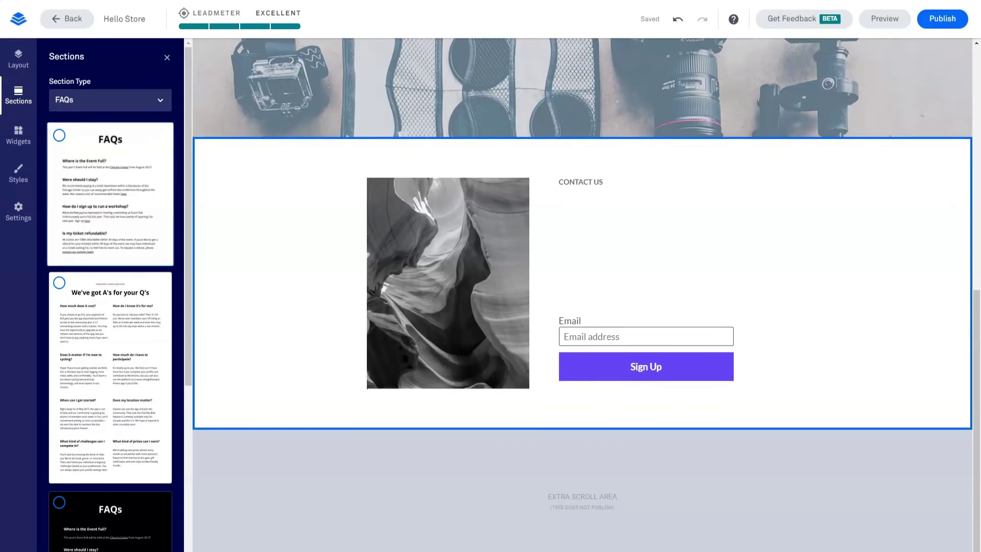
drag(109, 194, 453, 515)
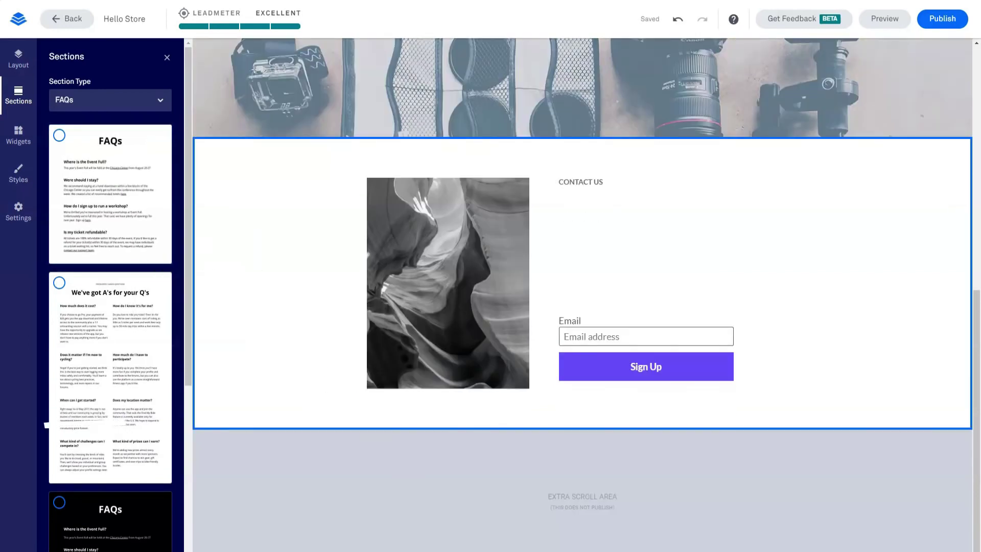
drag(110, 194, 587, 529)
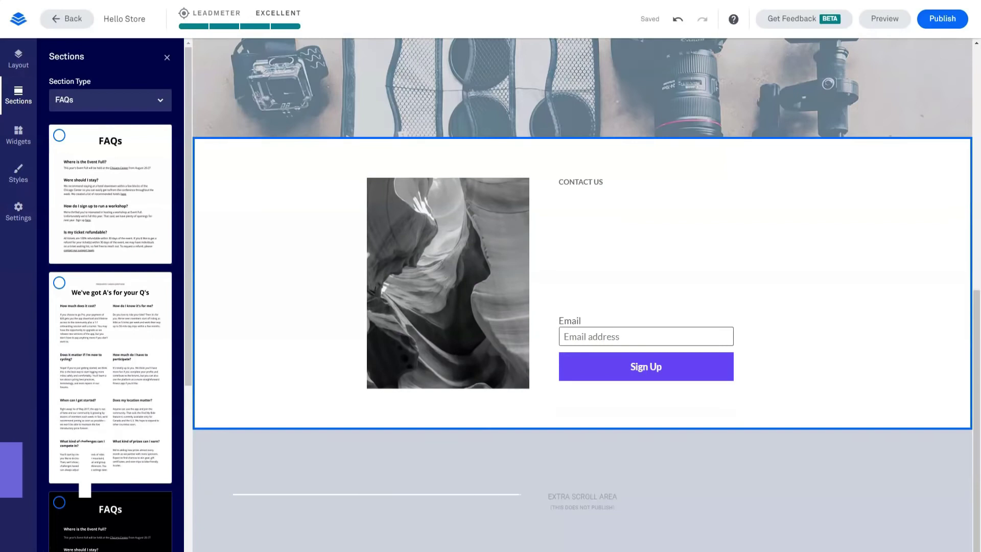
scroll(582, 295, up, 8)
scroll(581, 294, down, 8)
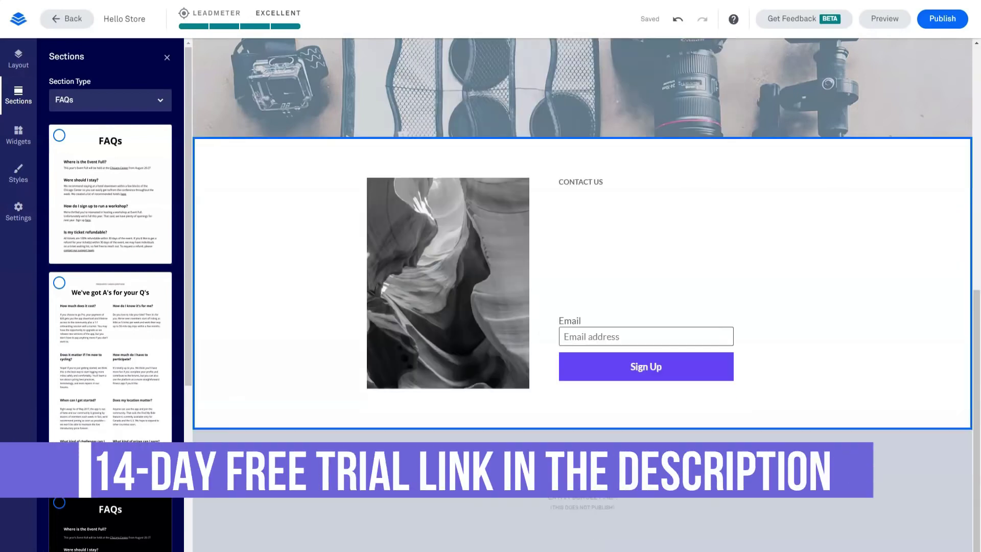
Insert the white three-icon Features/Services section between the photo-background section and the Contact Us section
click(109, 99)
click(87, 203)
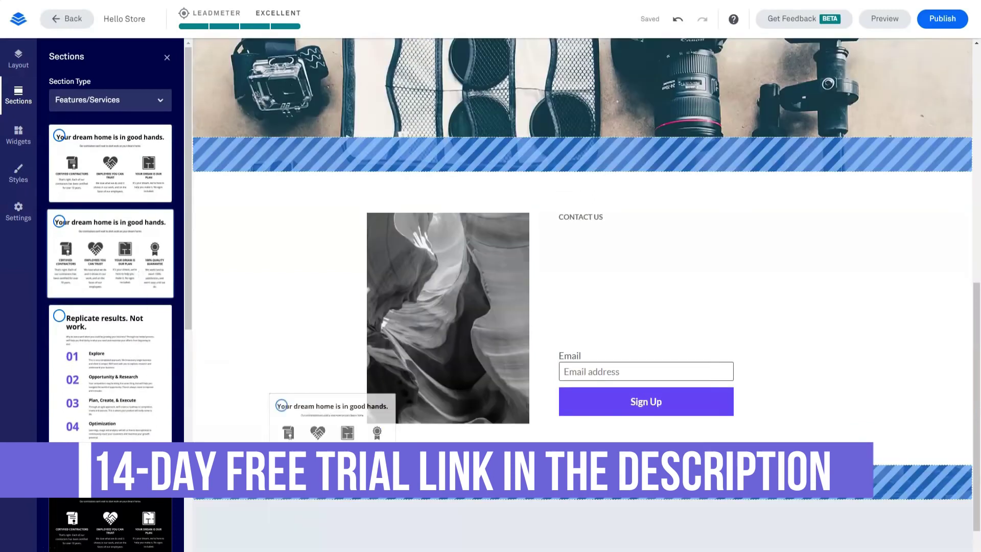
drag(332, 442, 429, 524)
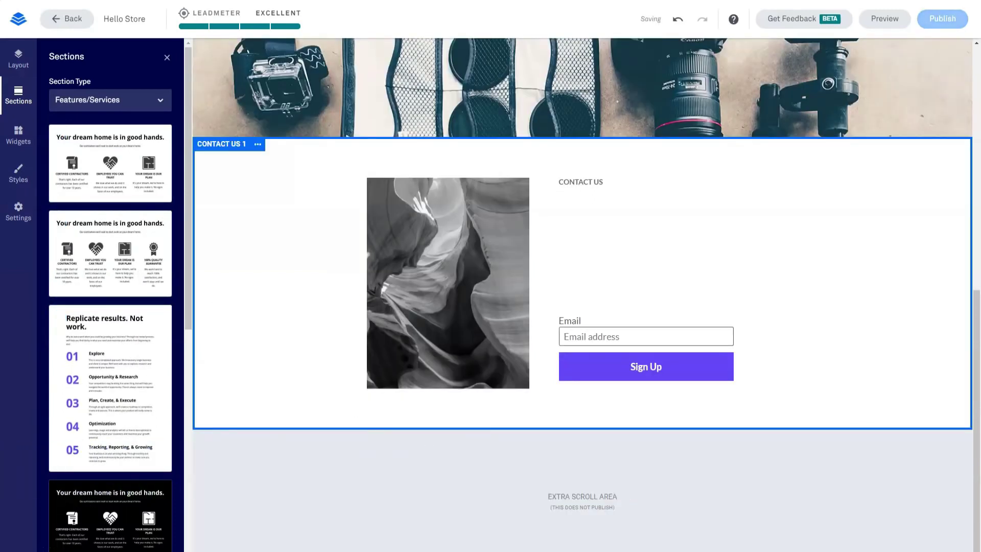
drag(110, 253, 449, 286)
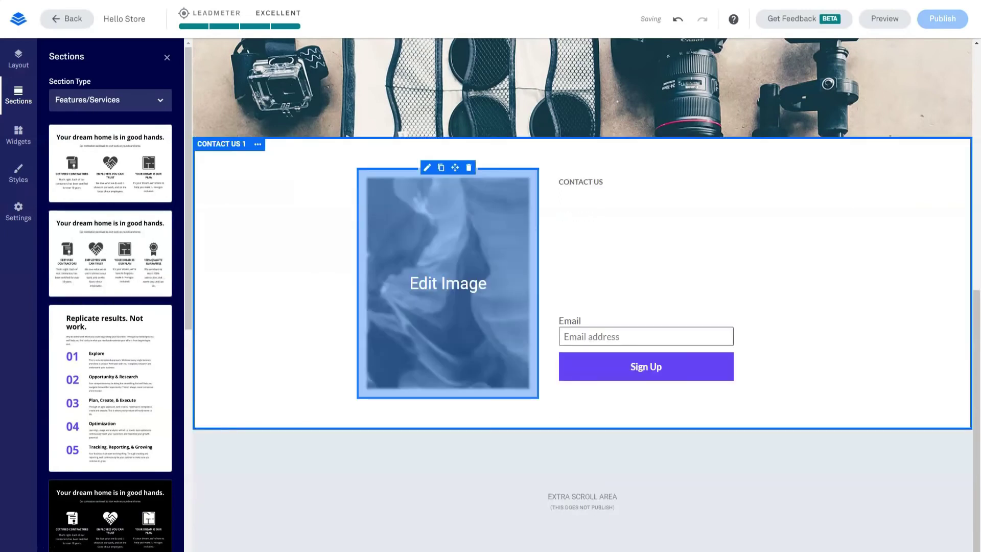
drag(110, 254, 410, 128)
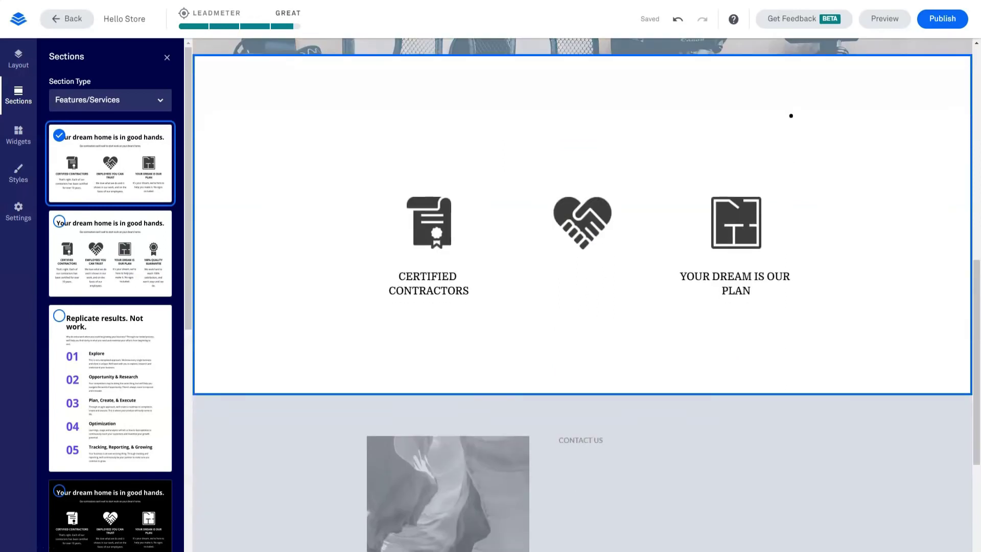
scroll(582, 295, up, 10)
scroll(581, 295, down, 13)
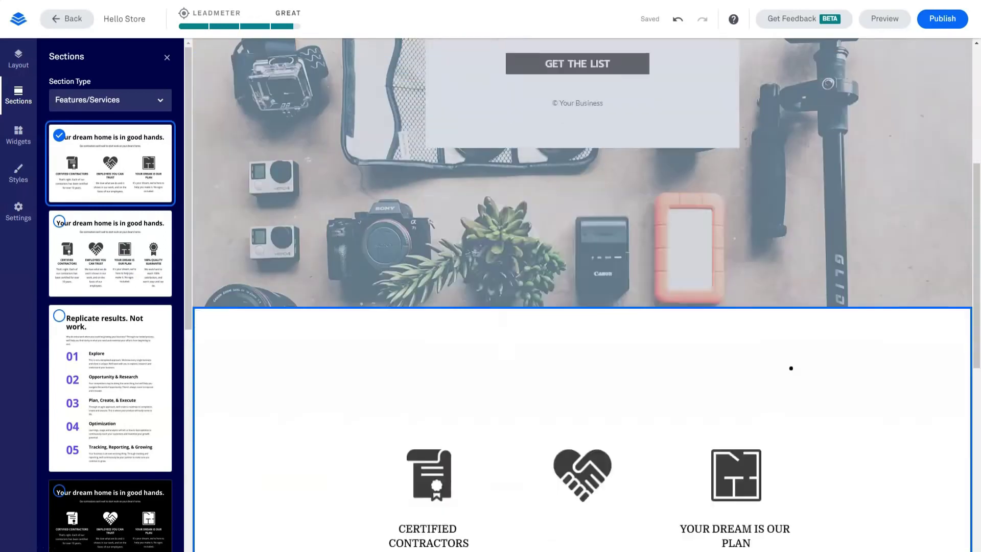
scroll(581, 295, down, 2)
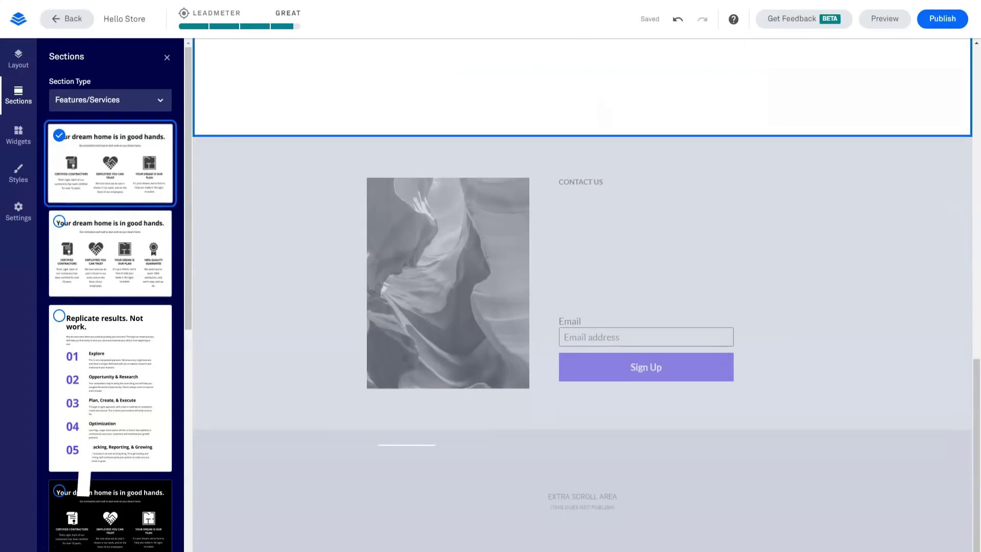
Swap the three-icon Features/Services section for the white Hero layout with the $79 offer text before the image
click(110, 100)
click(66, 221)
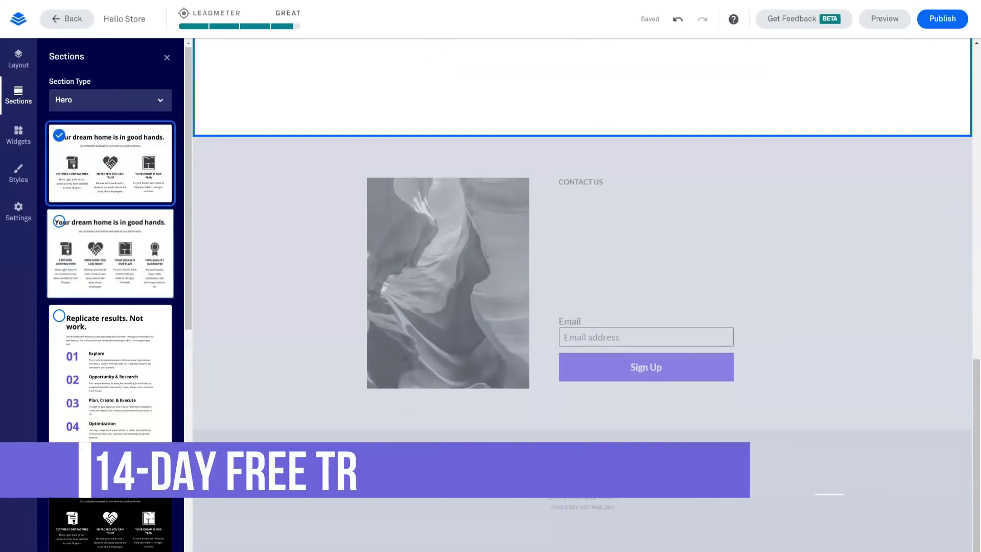
click(110, 268)
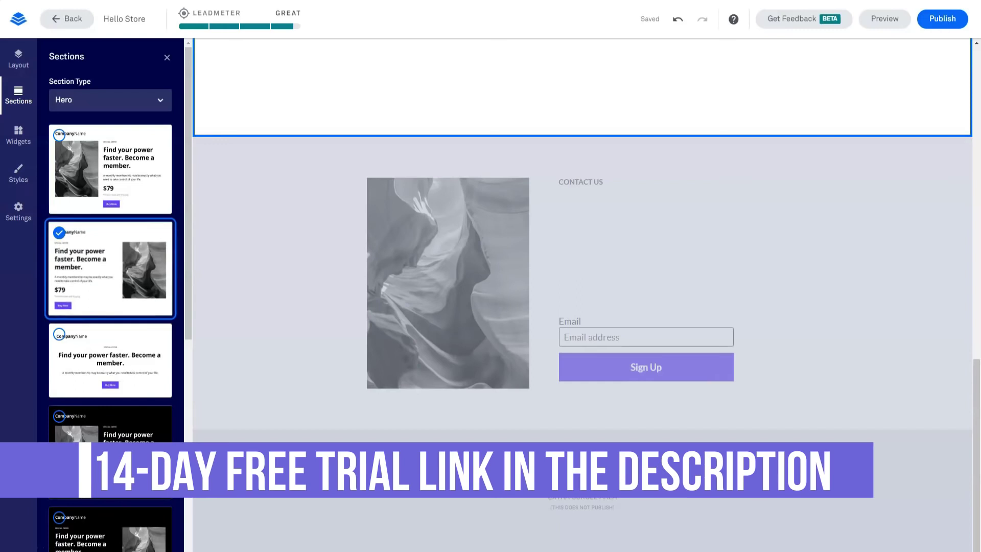
scroll(582, 294, up, 5)
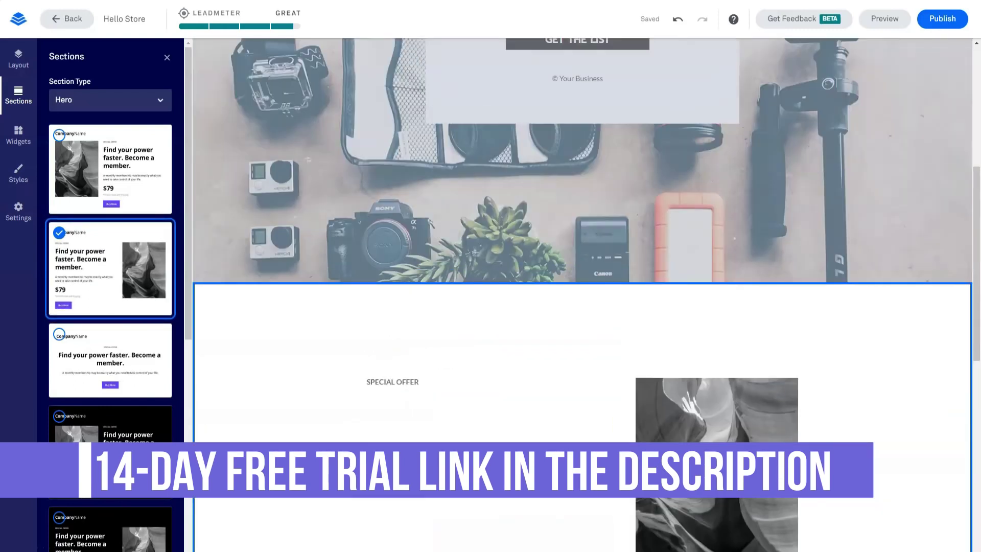
scroll(583, 294, down, 10)
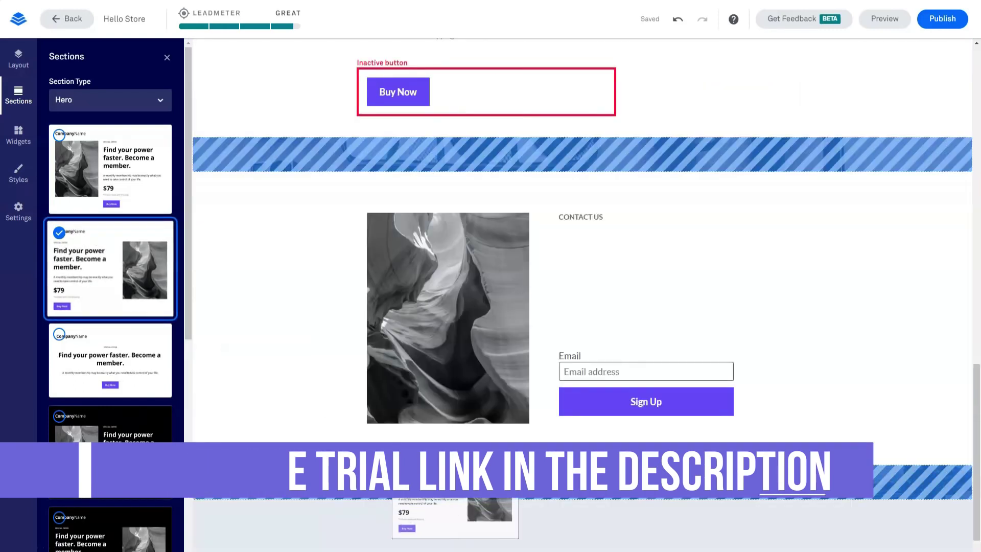
scroll(582, 294, up, 18)
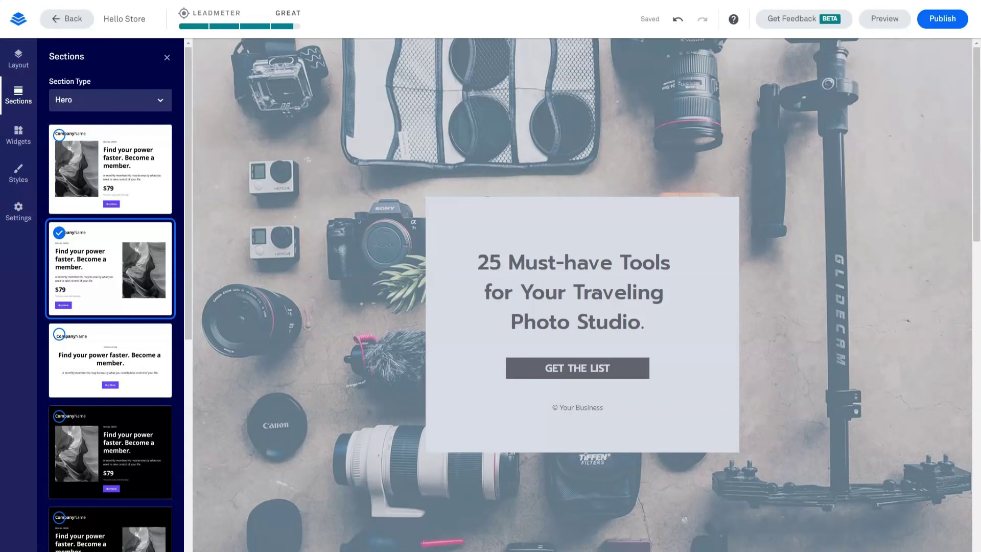
key(Escape)
Insert the black Hero section with the image before the $79 offer text directly above the Contact Us section
scroll(582, 295, down, 14)
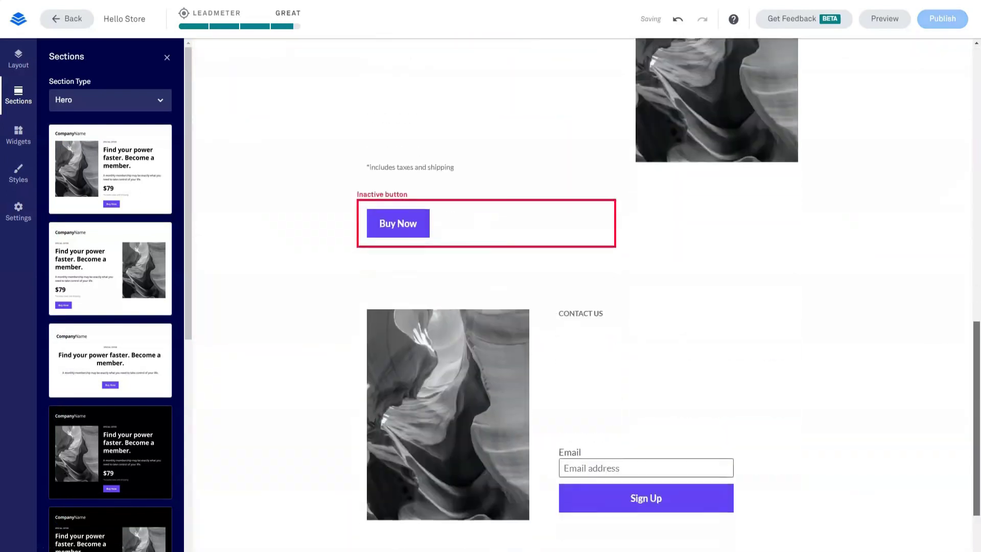
scroll(582, 294, down, 3)
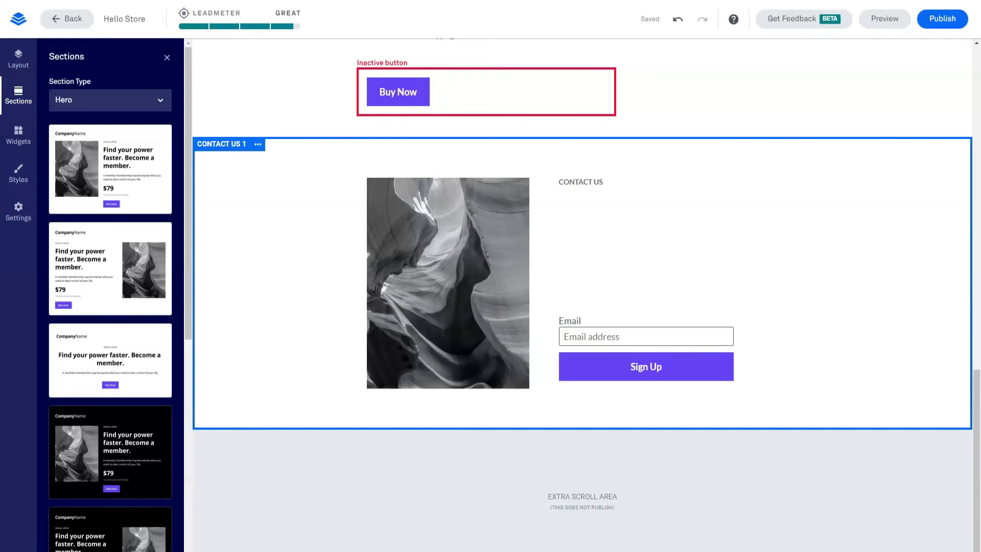
drag(82, 401, 328, 78)
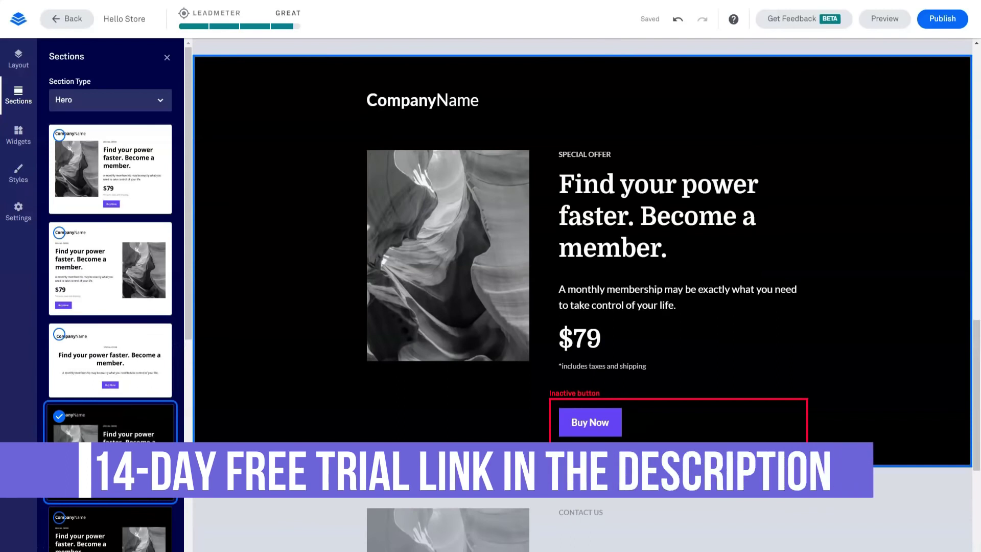
scroll(583, 294, up, 5)
scroll(582, 295, down, 4)
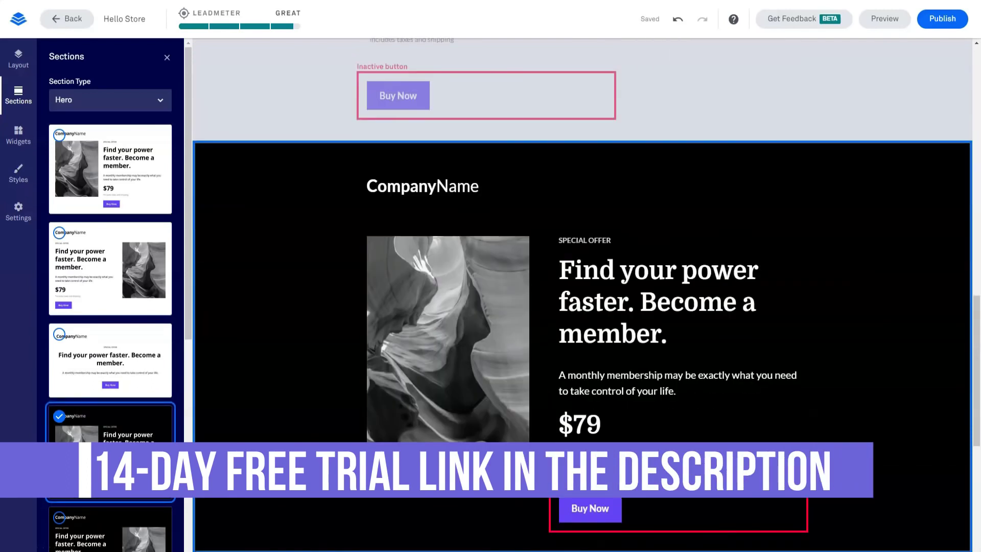
scroll(582, 276, down, 5)
scroll(582, 276, up, 5)
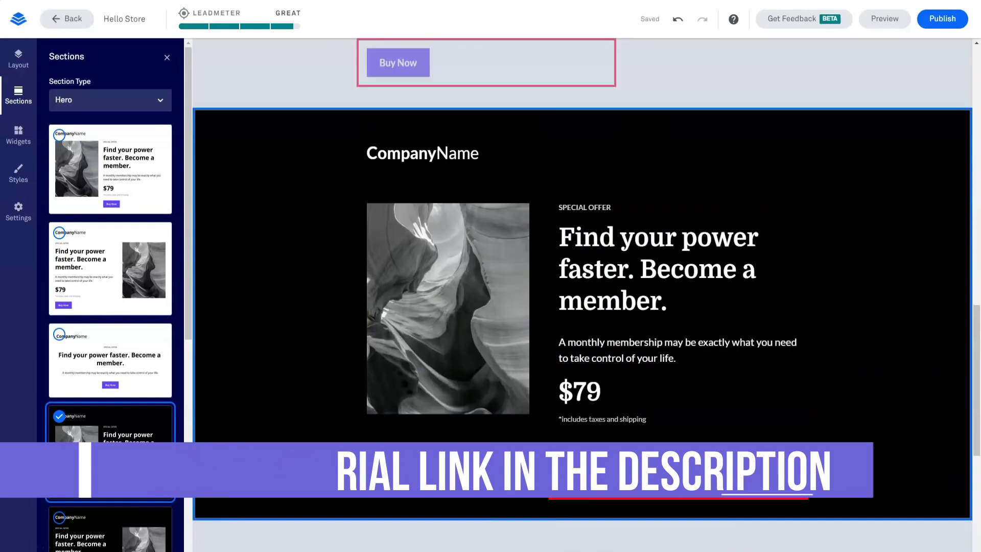
Insert the black Logos section with the heading and a single row of four logos directly above the black Hero section
click(110, 99)
click(110, 243)
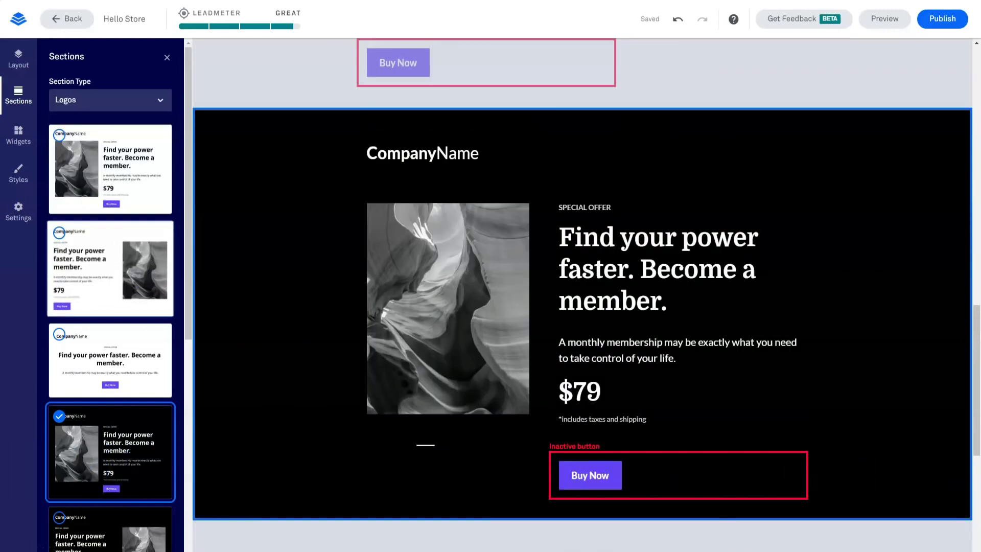
drag(110, 289, 362, 462)
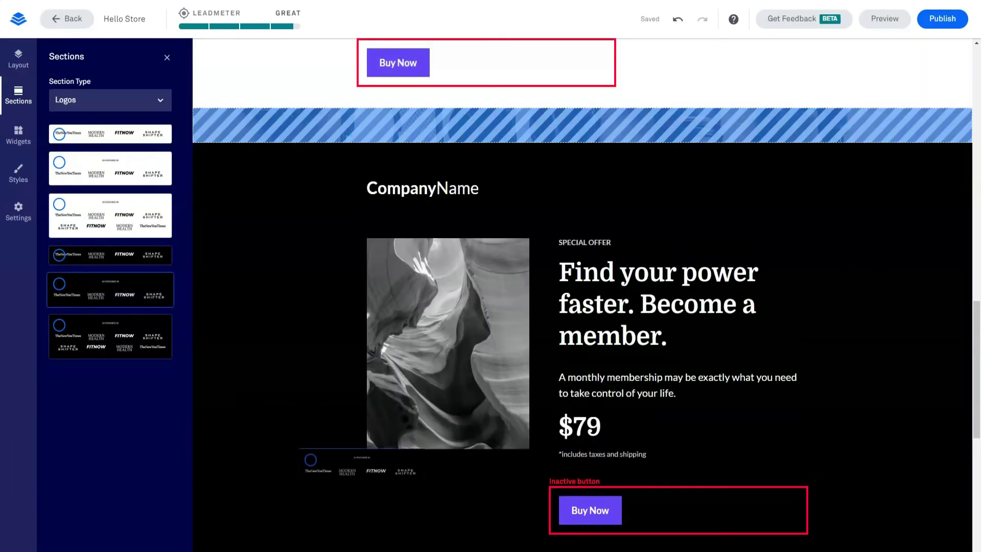
drag(464, 182, 464, 179)
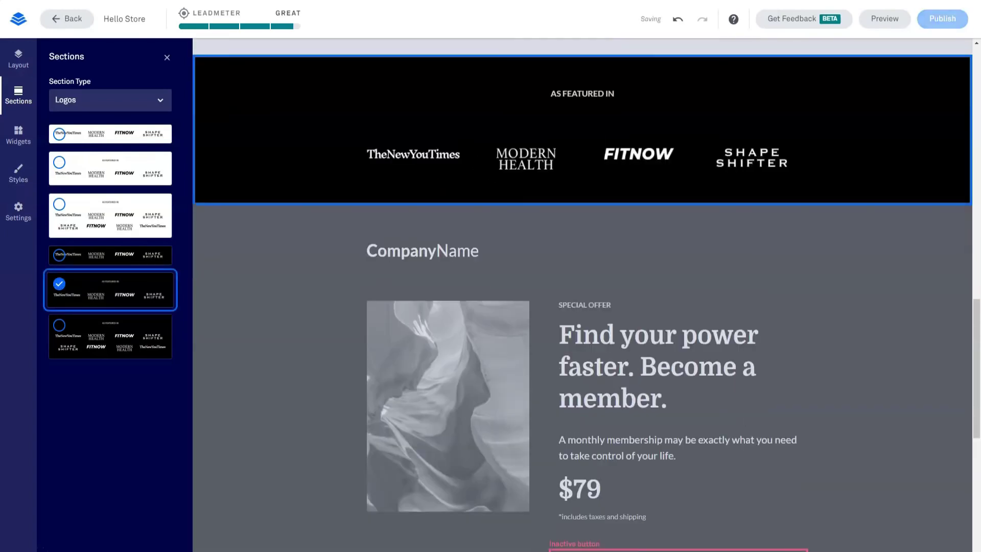
Insert the white two-plan Plans/Pricing section between the Logos section and the black Hero section
click(110, 99)
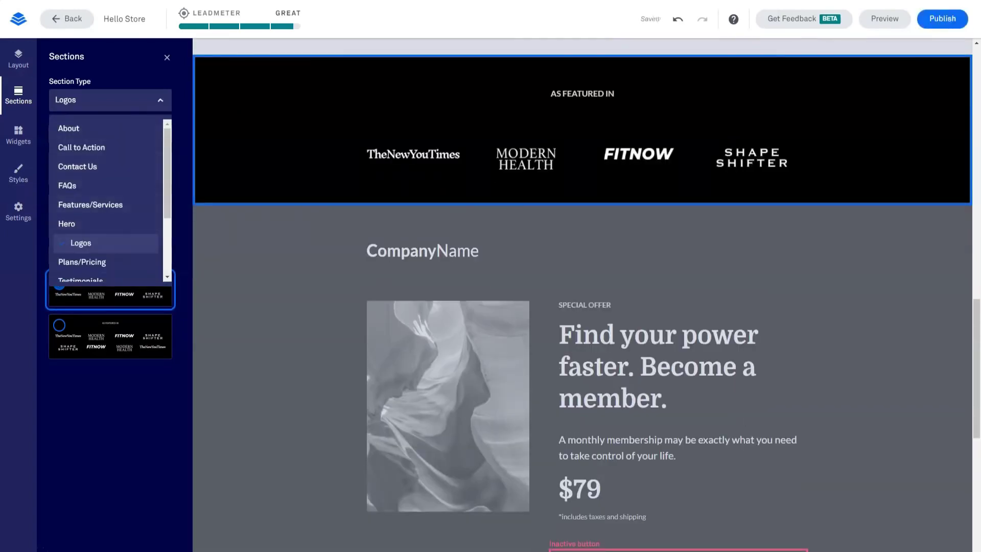
key(Return)
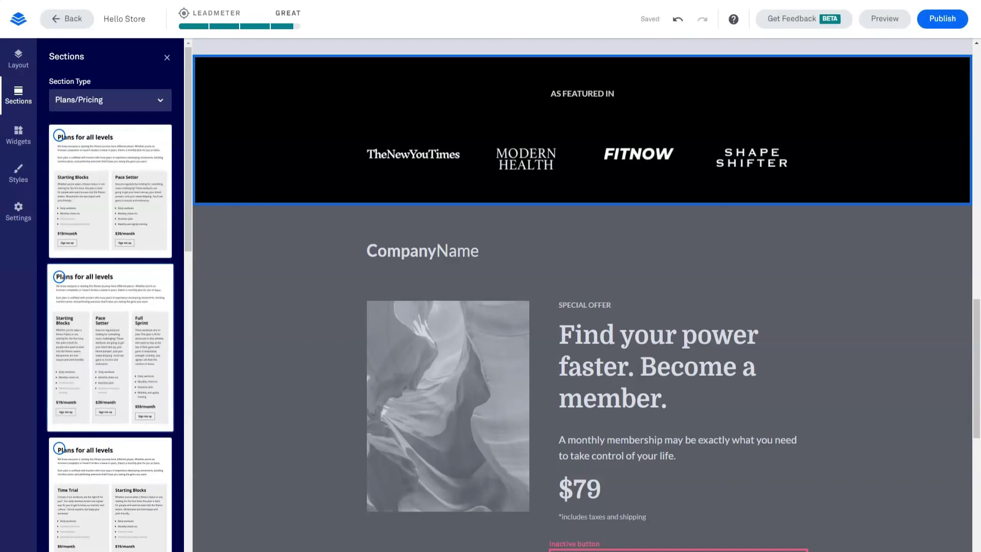
drag(110, 191, 422, 261)
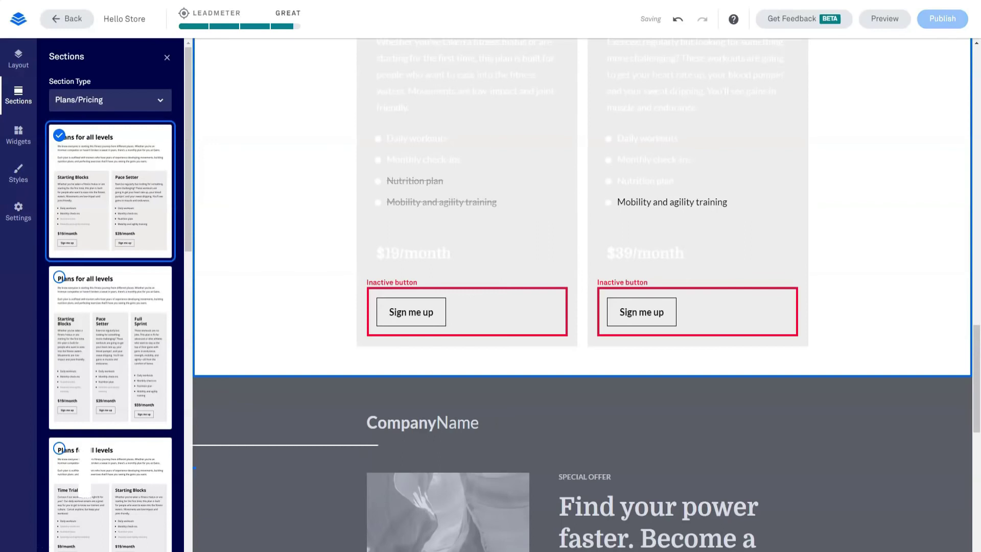
Insert the white three-column Testimonials section between the Plans/Pricing section and the black Hero section
click(110, 100)
scroll(106, 200, down, 2)
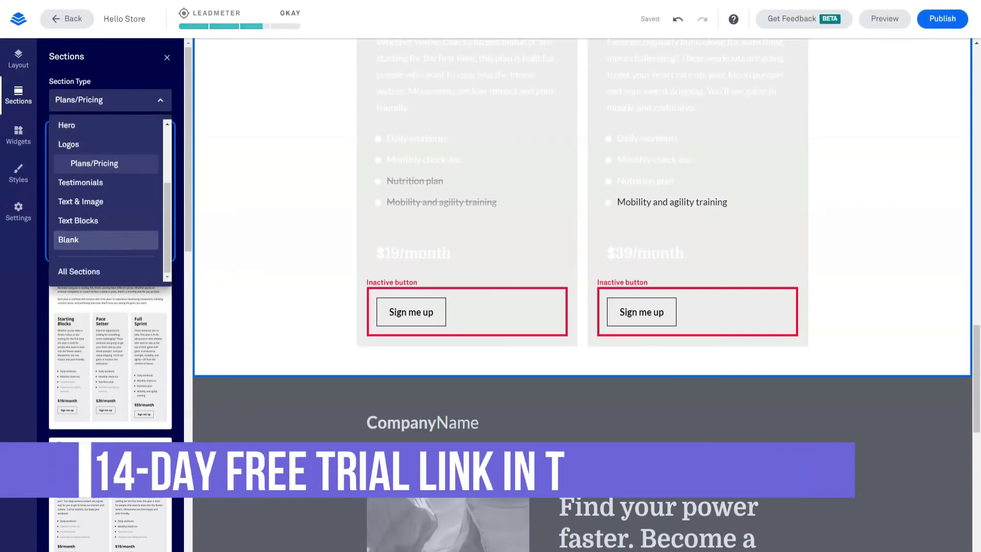
click(80, 182)
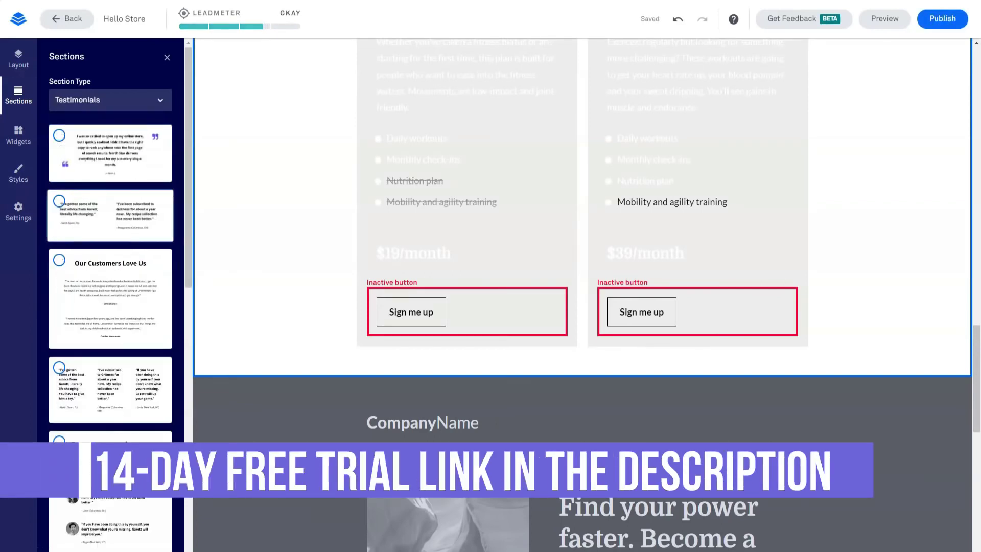
drag(110, 389, 394, 393)
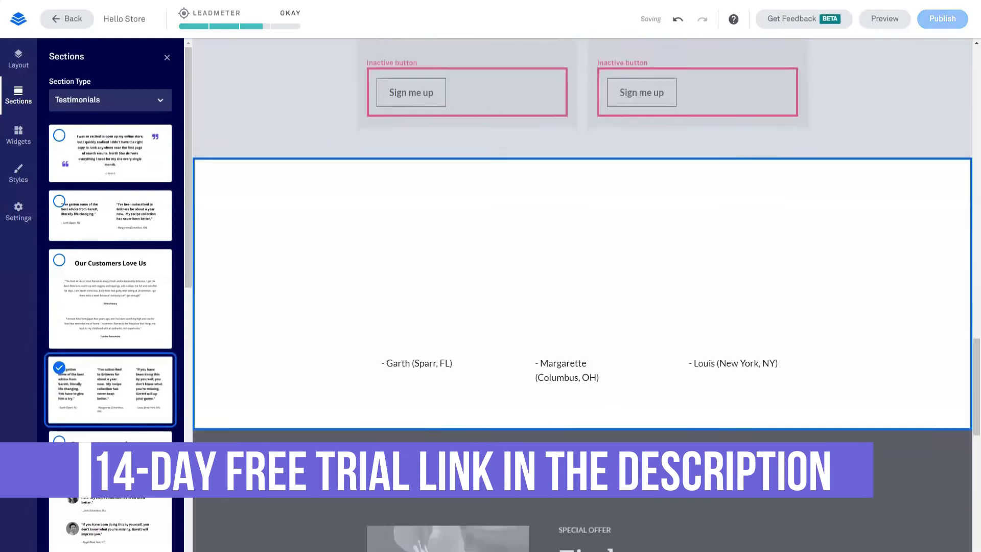
Insert the Text & Image section with two sale properties between the Testimonials section and the black Hero section
scroll(582, 294, down, 2)
click(110, 99)
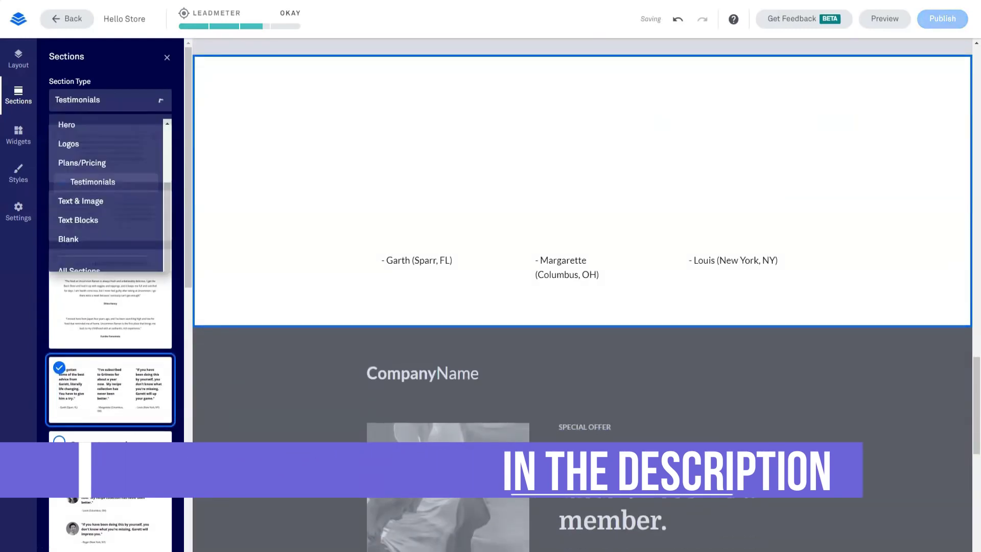
click(81, 201)
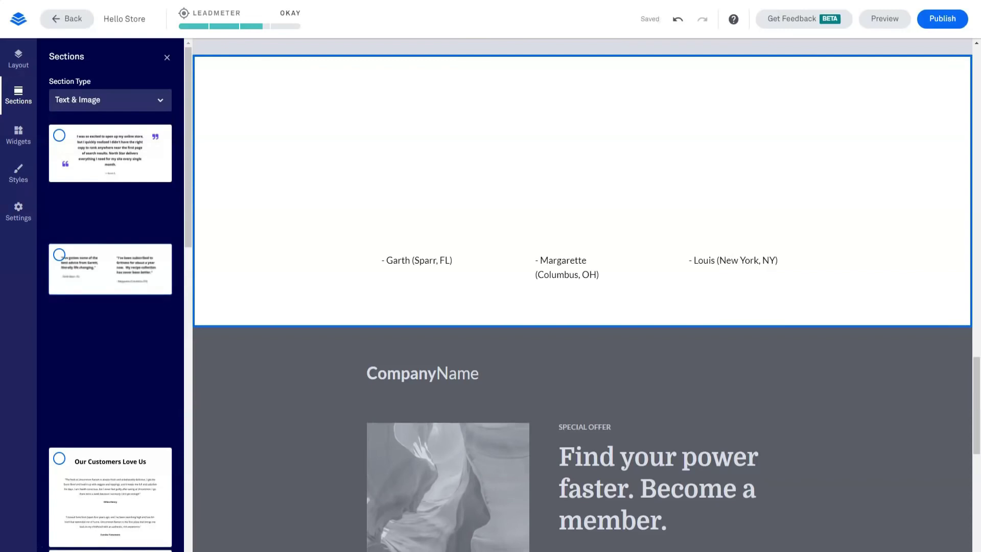
drag(110, 178, 454, 380)
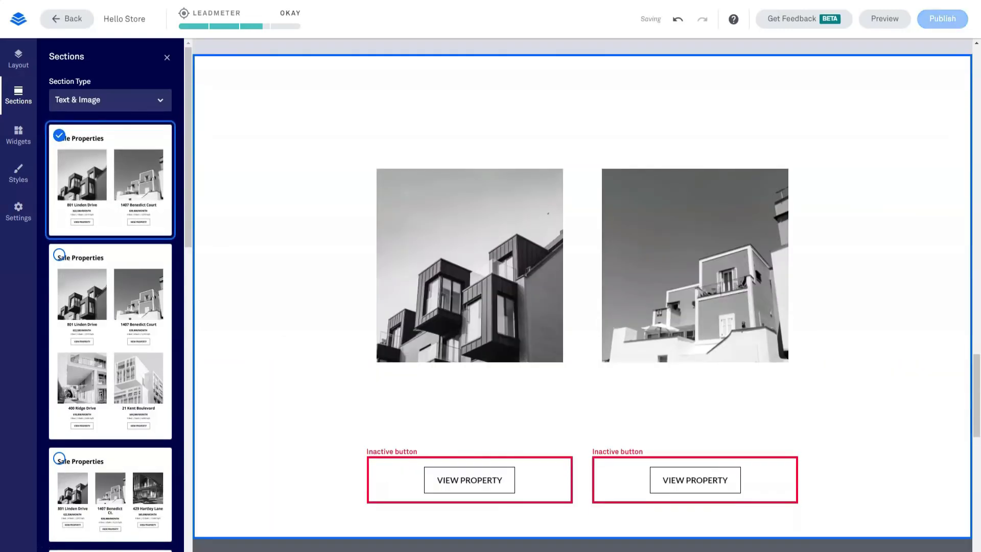
Insert the Text Blocks section with three stacked topics directly above the sale properties section
click(110, 100)
click(78, 220)
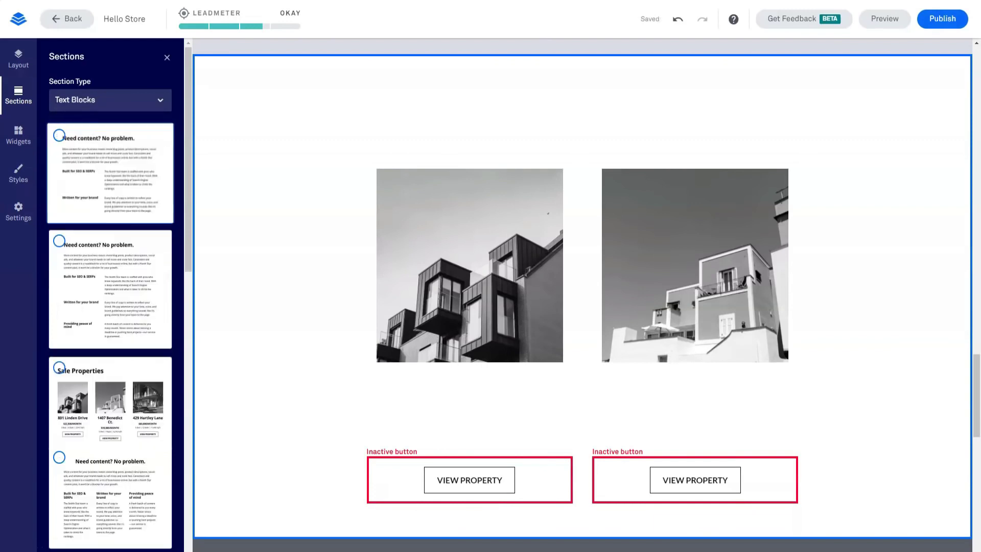
drag(110, 288, 512, 77)
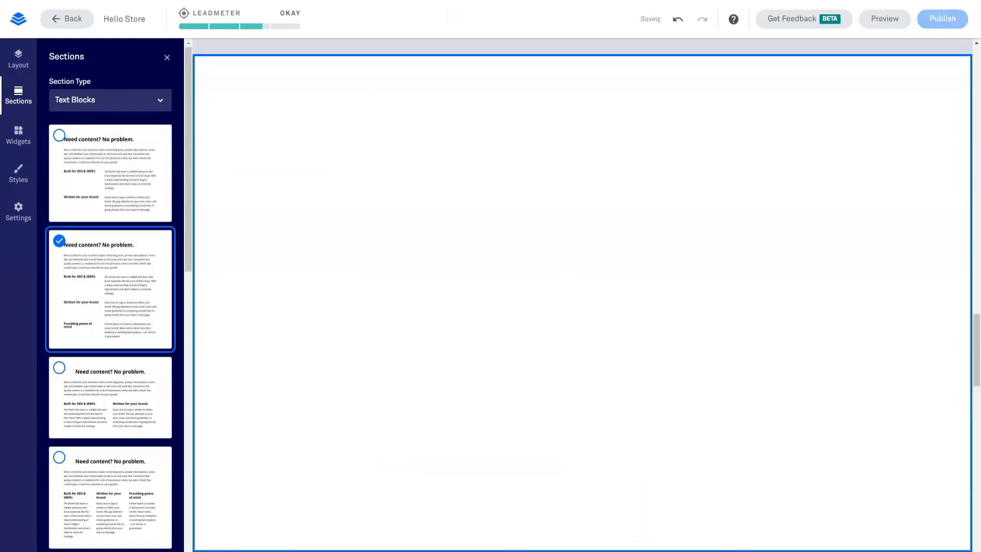
Insert the black Call to Action section between the Testimonials section and the Text Blocks section
click(109, 100)
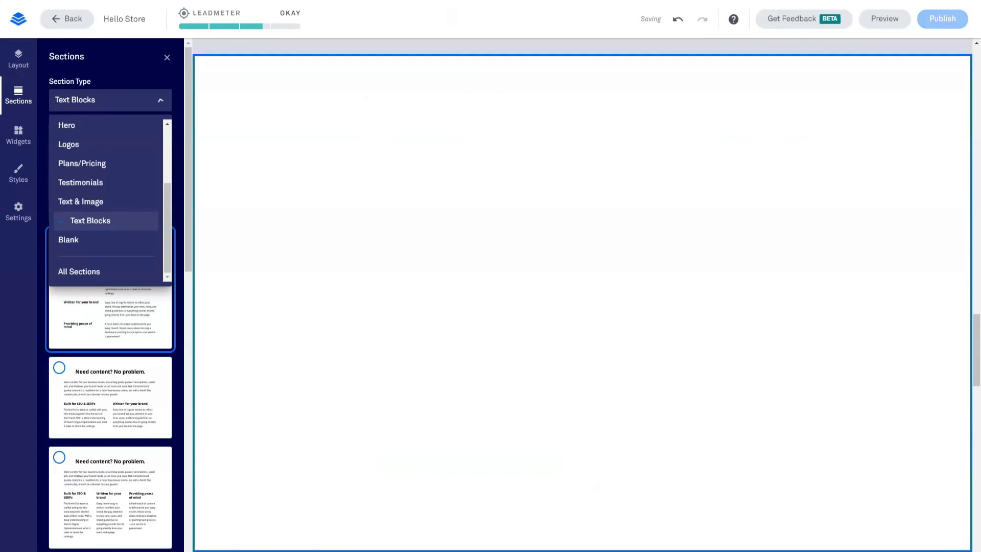
scroll(102, 164, up, 3)
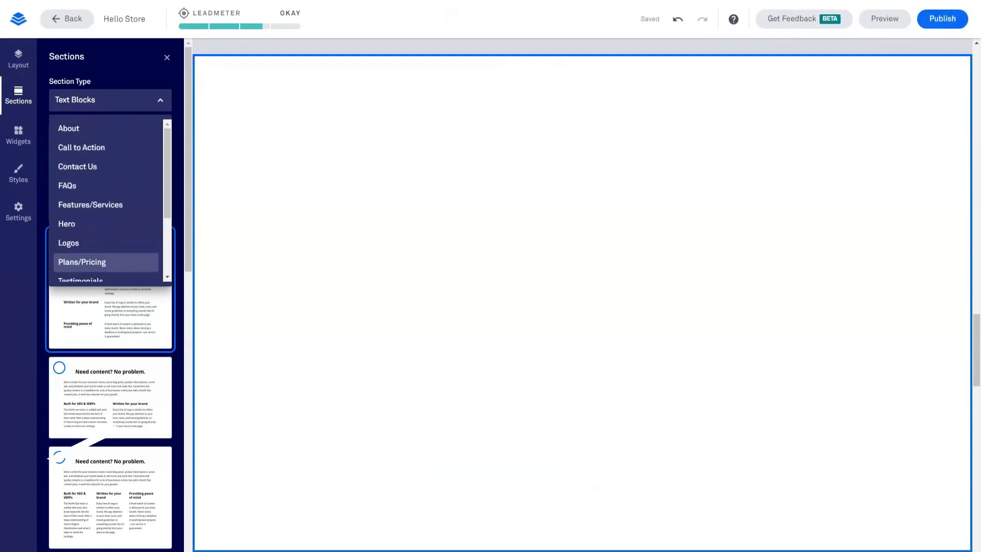
click(81, 147)
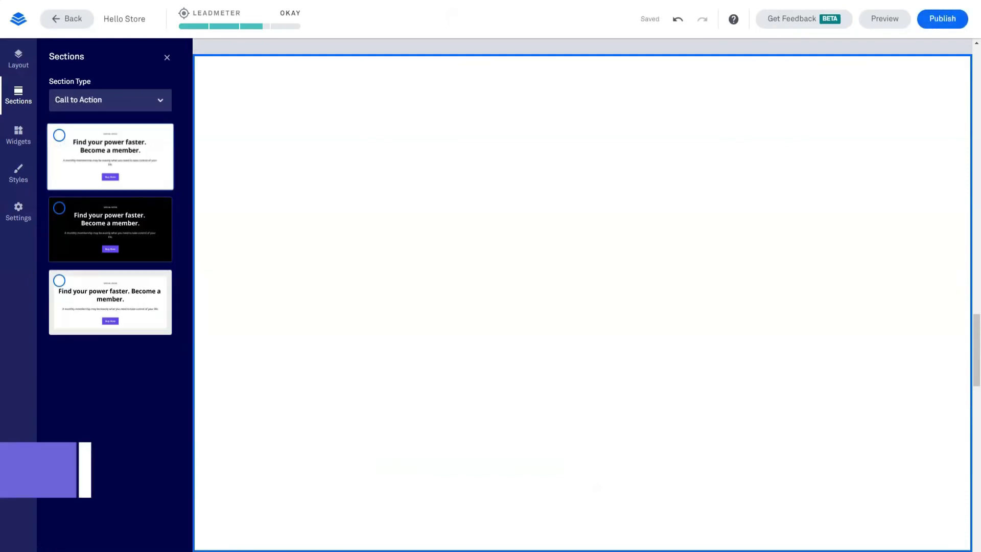
drag(109, 230, 437, 76)
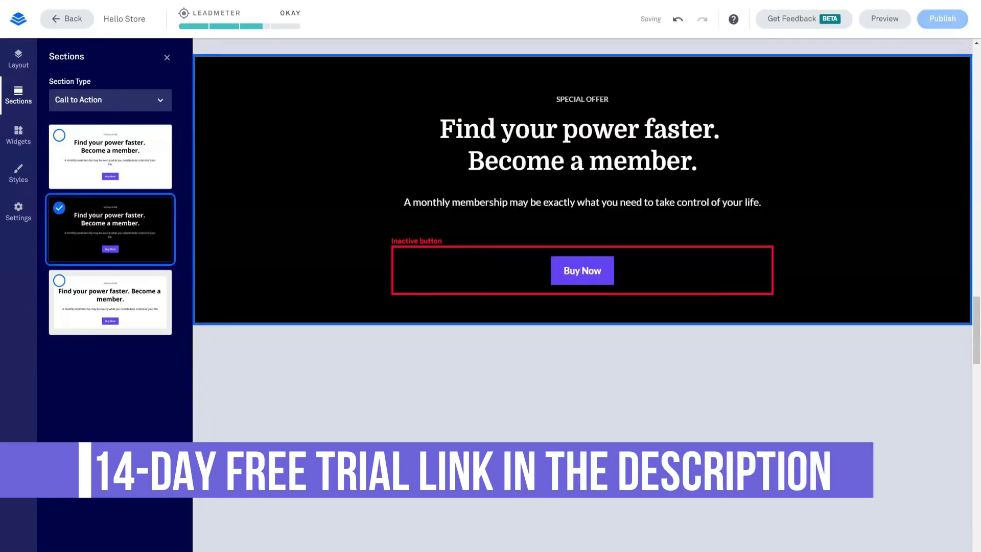
Review the assembled sections from the page's opening photo section down to the Contact Us section
drag(976, 330, 976, 81)
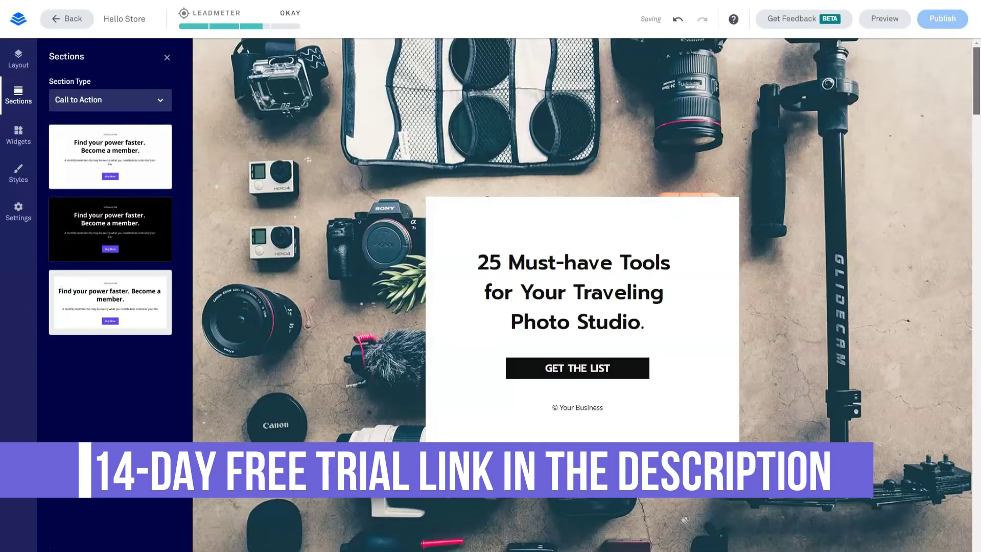
scroll(485, 388, down, 10)
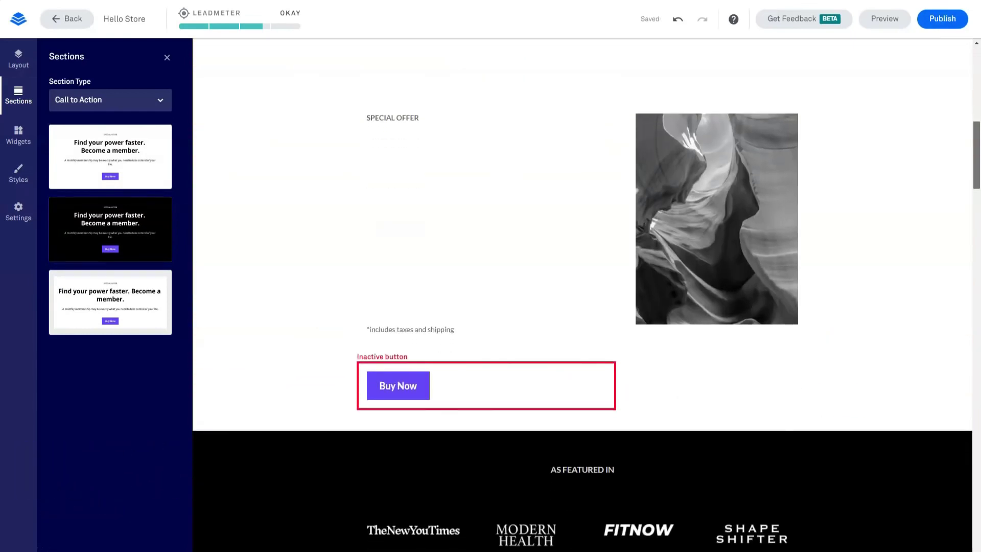
scroll(485, 388, down, 8)
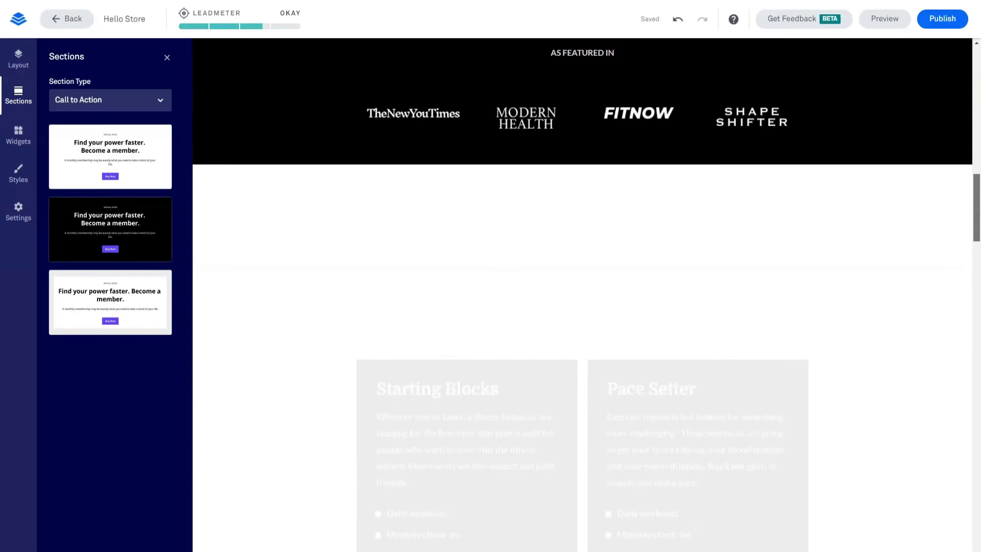
scroll(582, 296, down, 10)
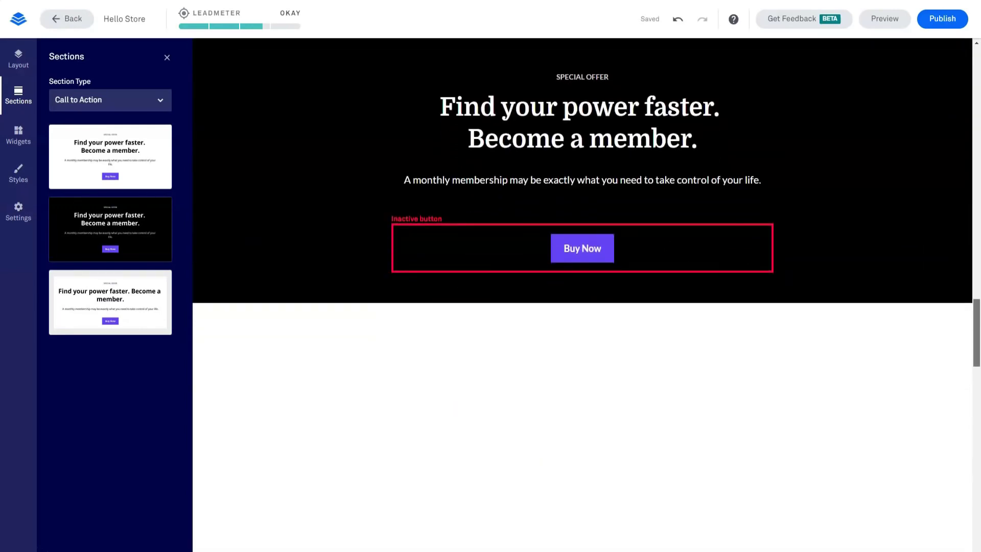
scroll(583, 296, down, 12)
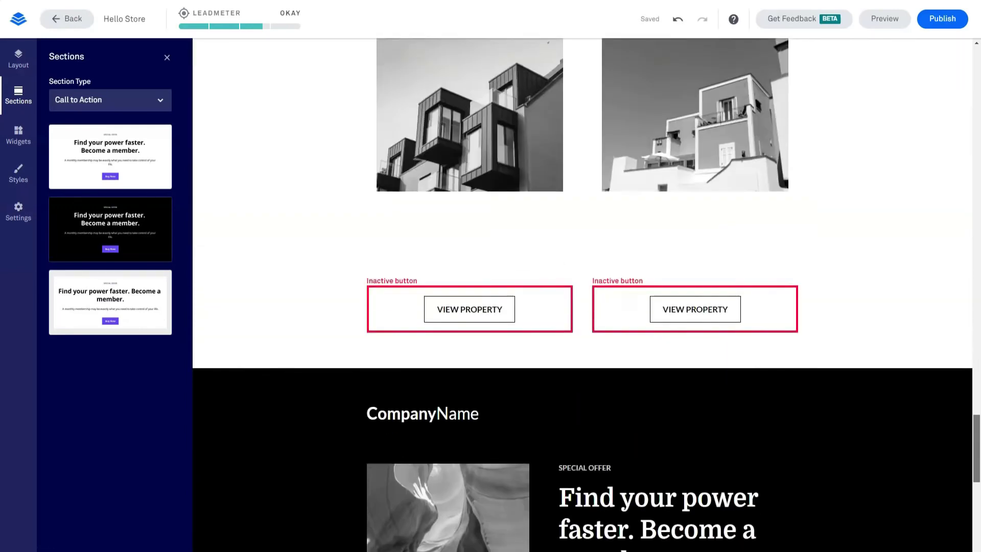
scroll(582, 296, down, 5)
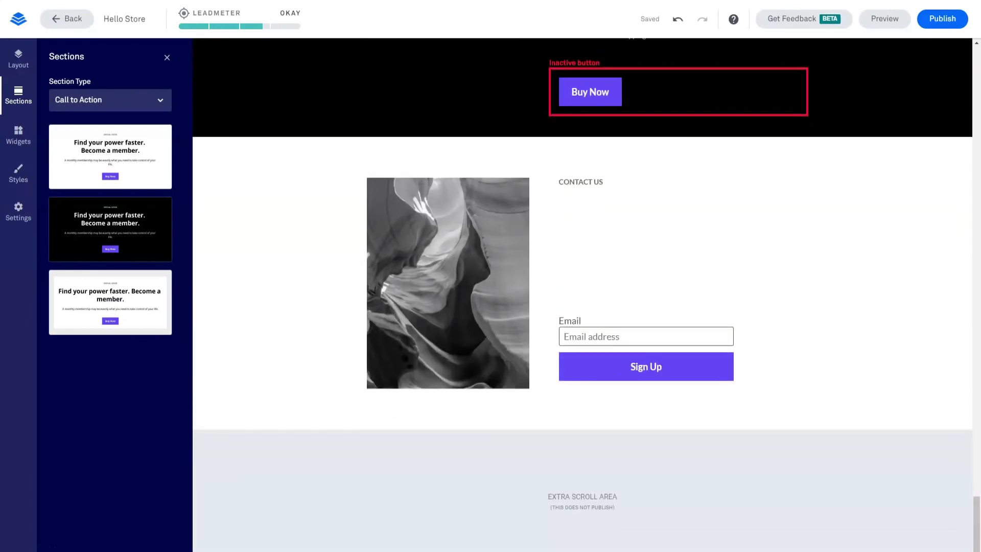
Add a Text widget beside the image in the Contact Us section, on its outer side
click(18, 135)
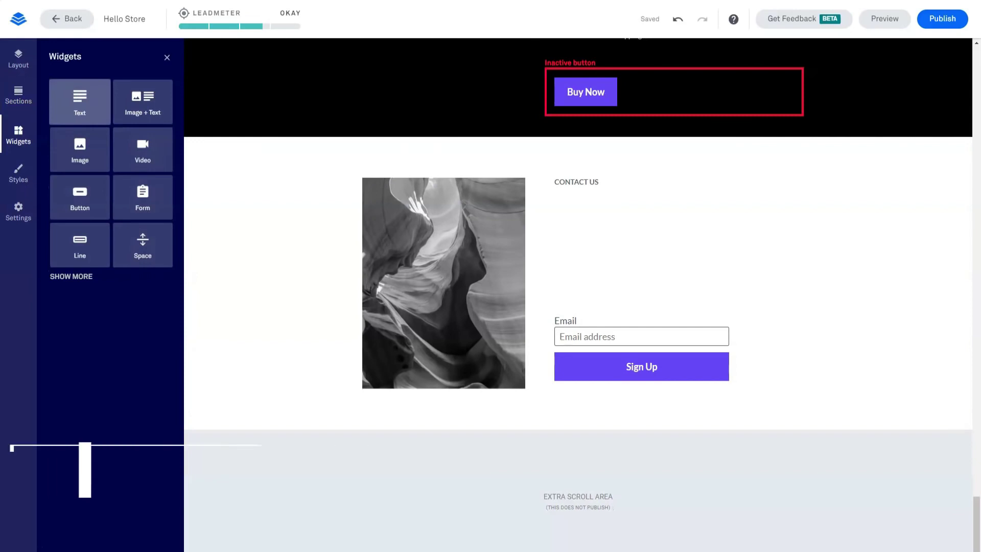
drag(80, 101, 343, 230)
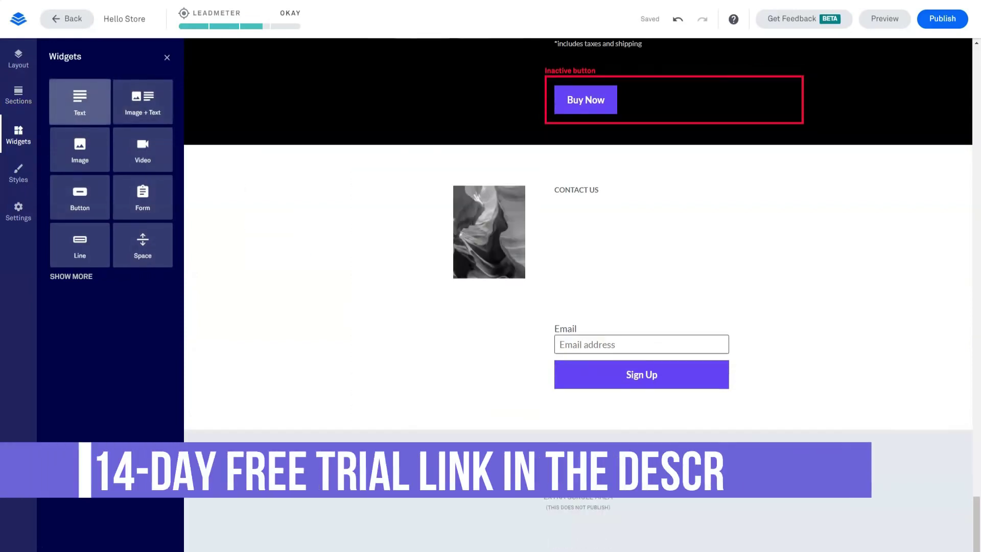
drag(80, 102, 398, 280)
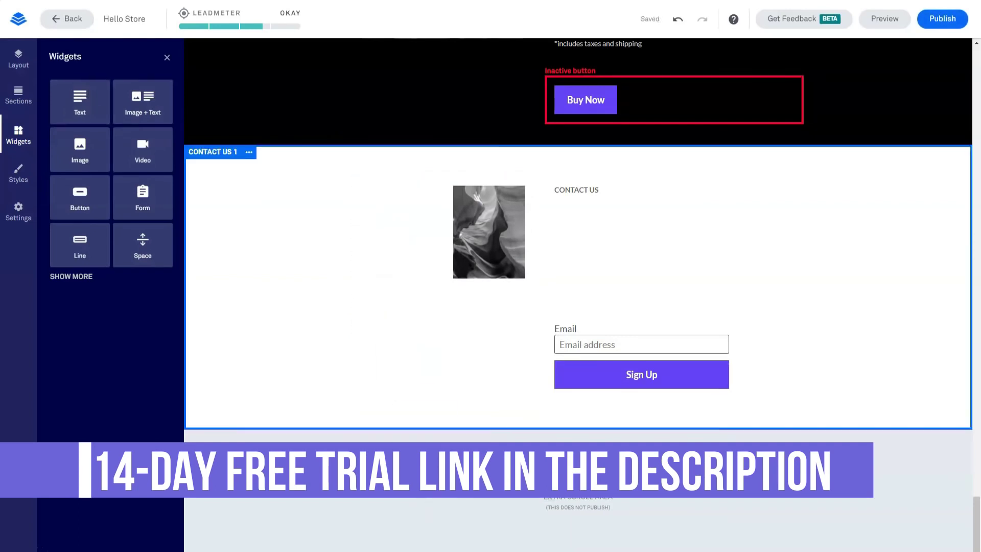
mouse_move(143, 101)
mouse_down()
mouse_move(363, 145)
mouse_move(140, 93)
mouse_up()
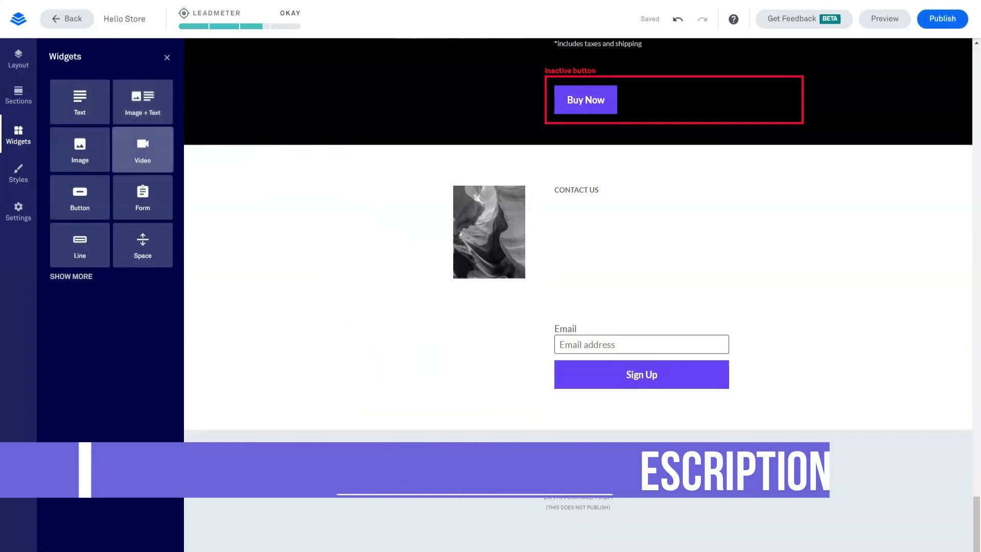
drag(142, 149, 169, 141)
drag(143, 197, 284, 164)
Open the page layout outline and examine the order of the page's sections
scroll(463, 235, up, 20)
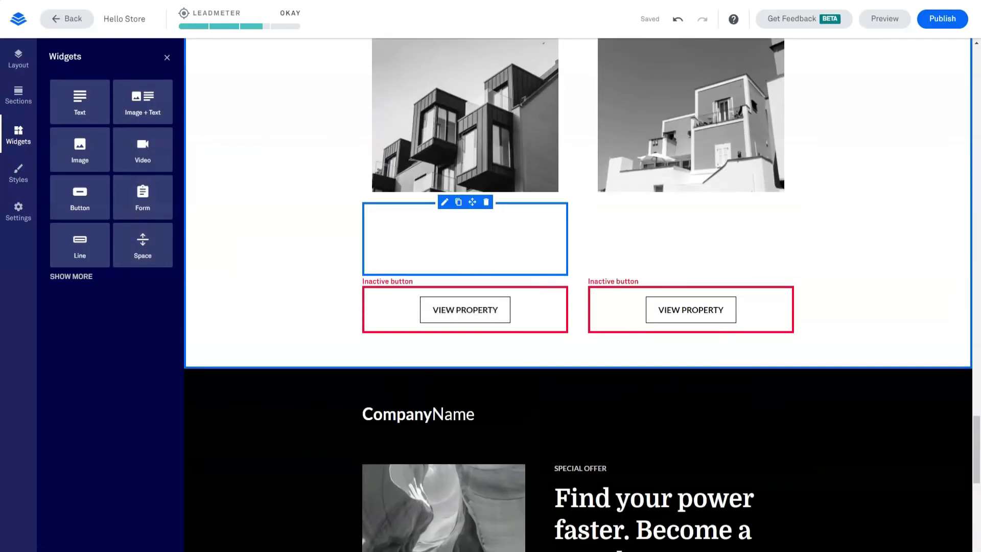
scroll(463, 235, up, 8)
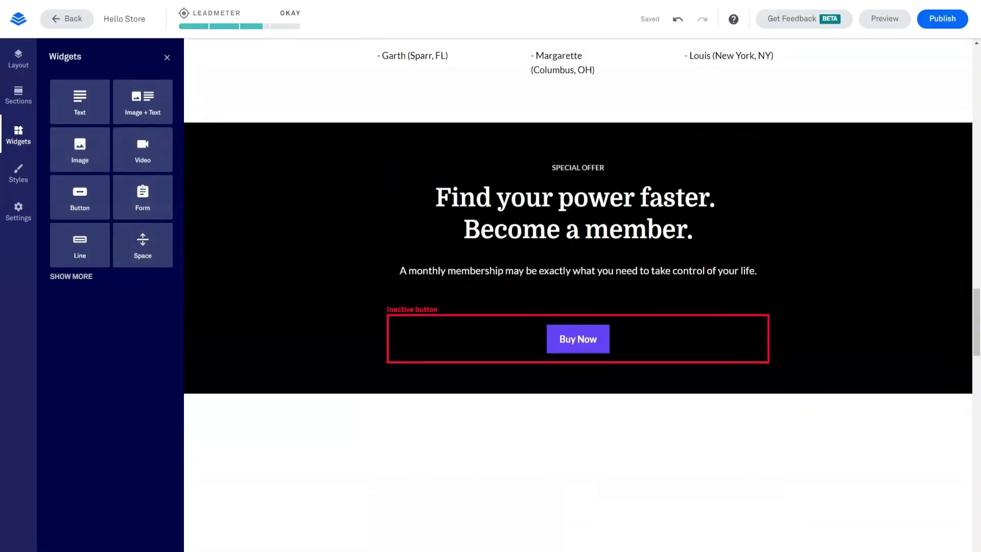
click(19, 173)
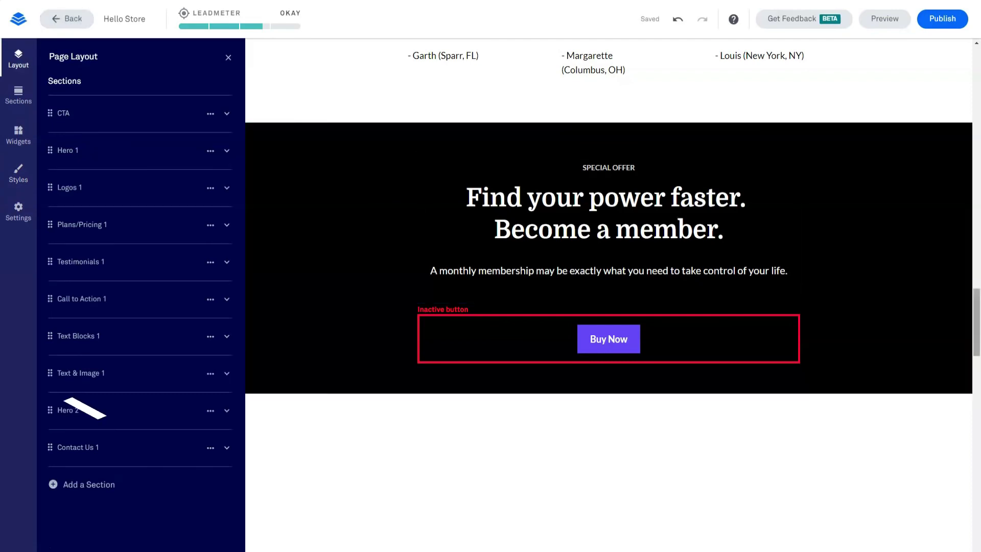
click(69, 410)
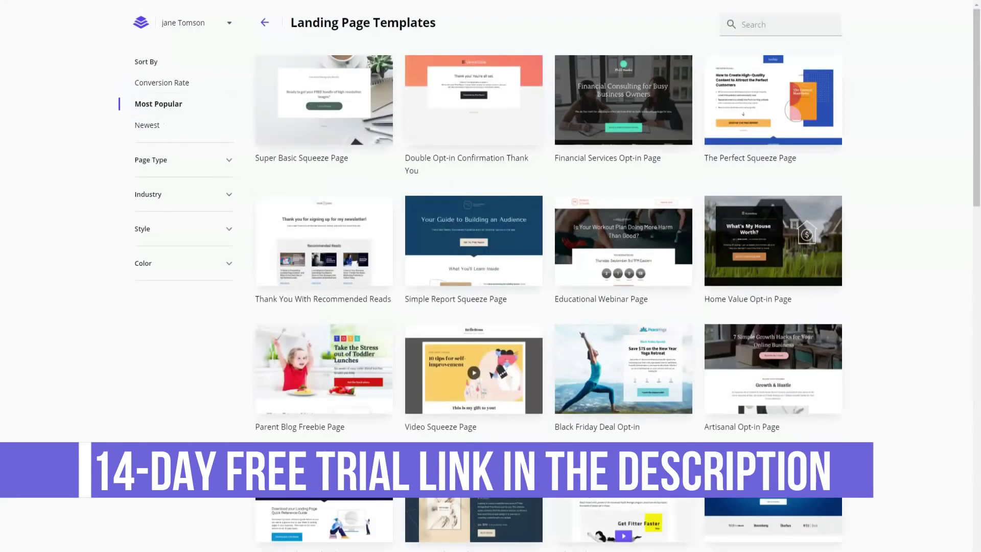
Create a new landing page named Hello from the Parent Blog Freebie Page template
mouse_move(323, 368)
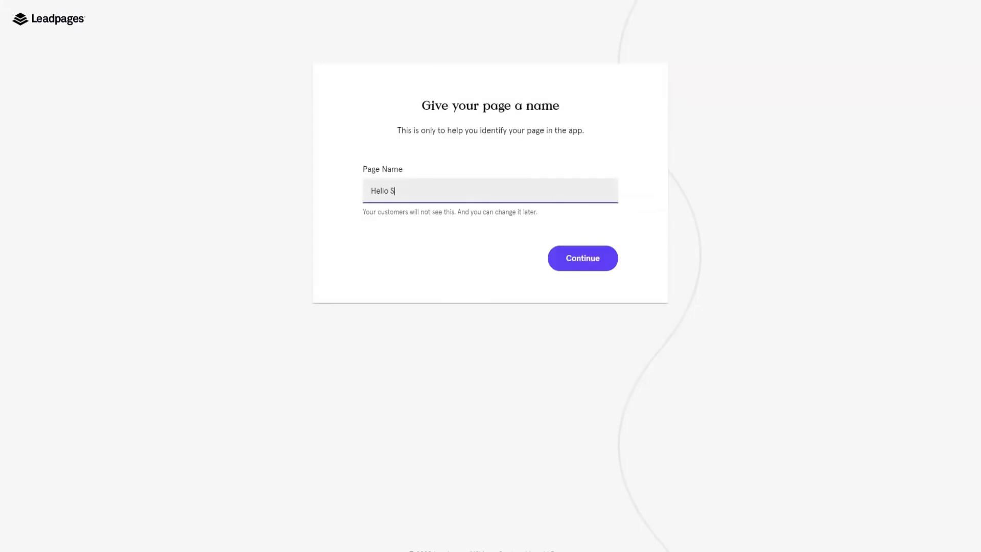
key(Return)
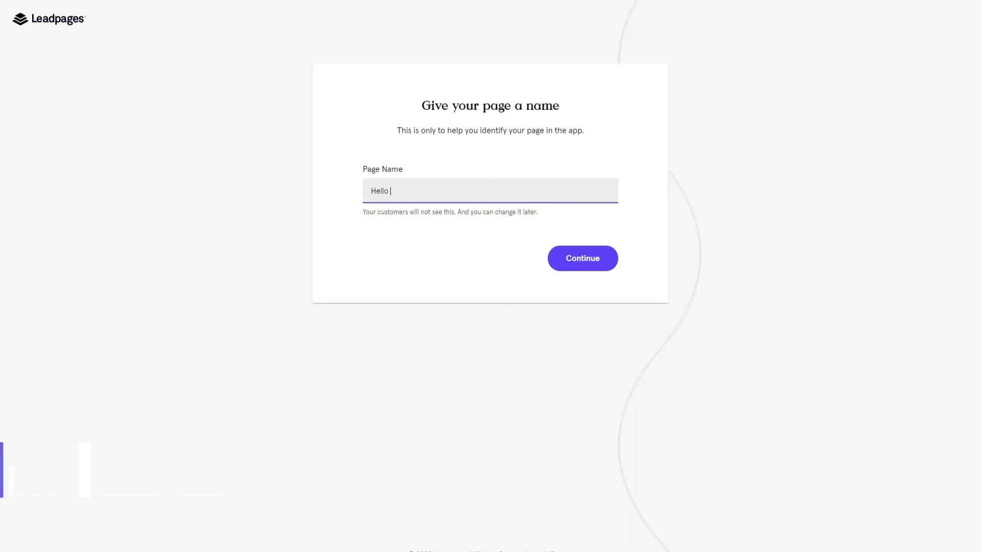
key(Return)
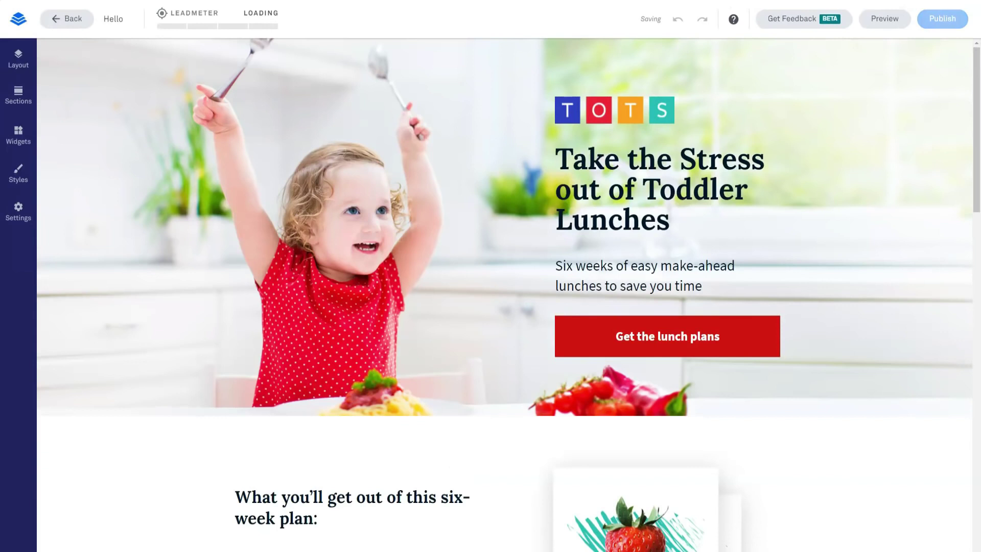
Review the new Hello page's template content from the hero section down to the footer, and return to the hero
drag(976, 129, 975, 249)
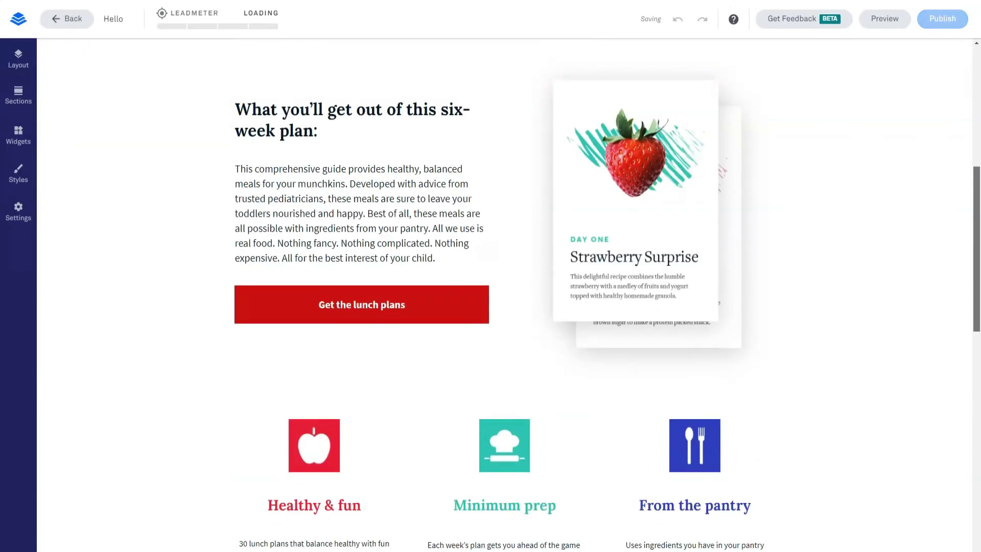
scroll(504, 294, down, 8)
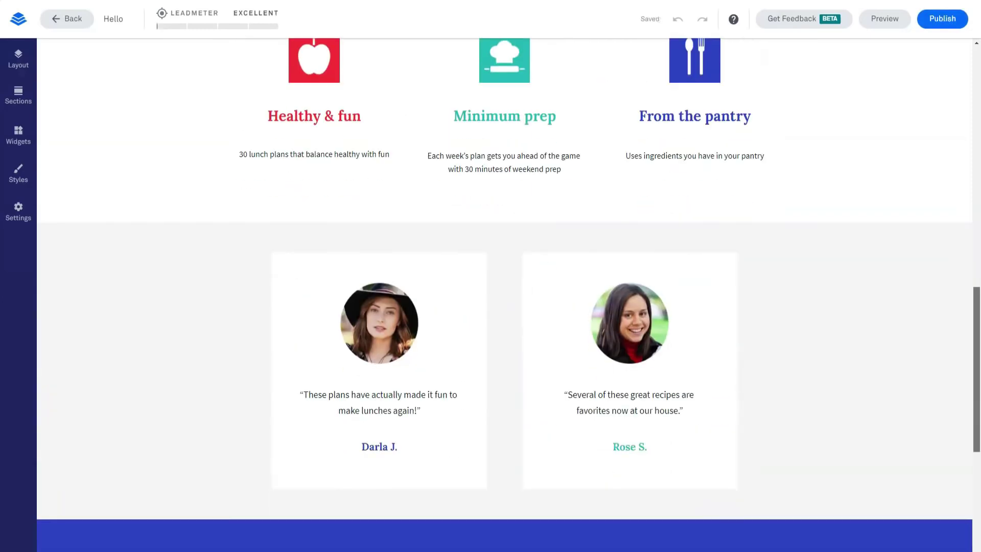
scroll(504, 294, up, 1)
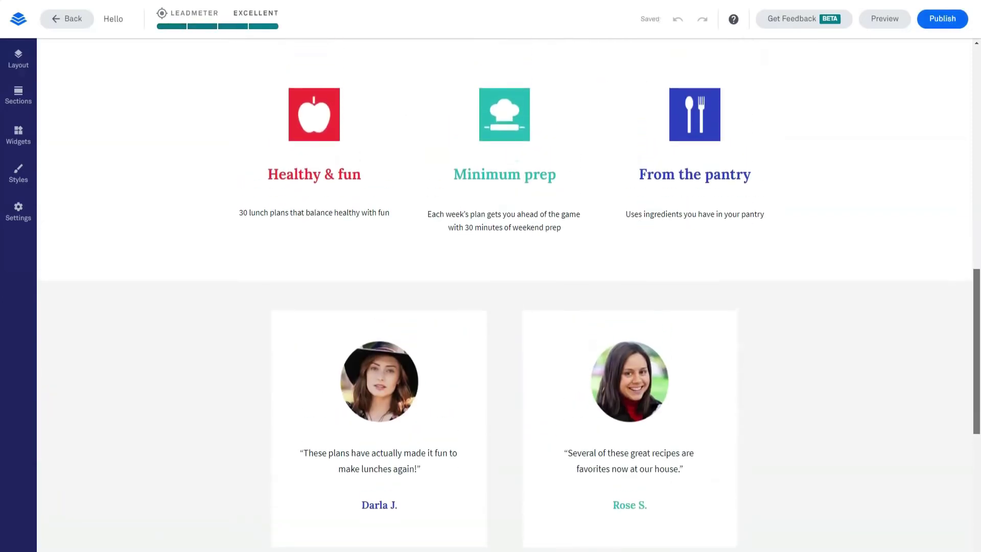
scroll(503, 294, down, 8)
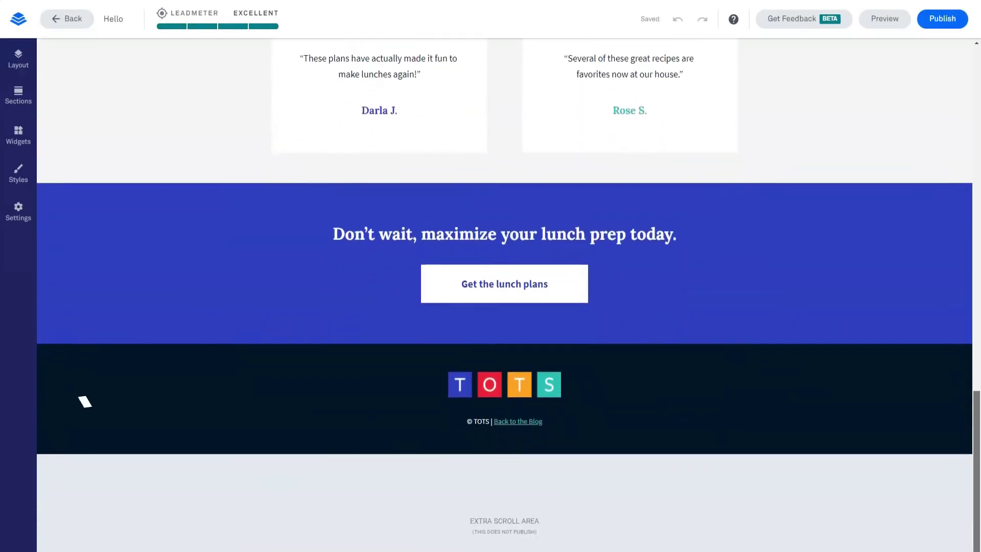
scroll(89, 450, up, 20)
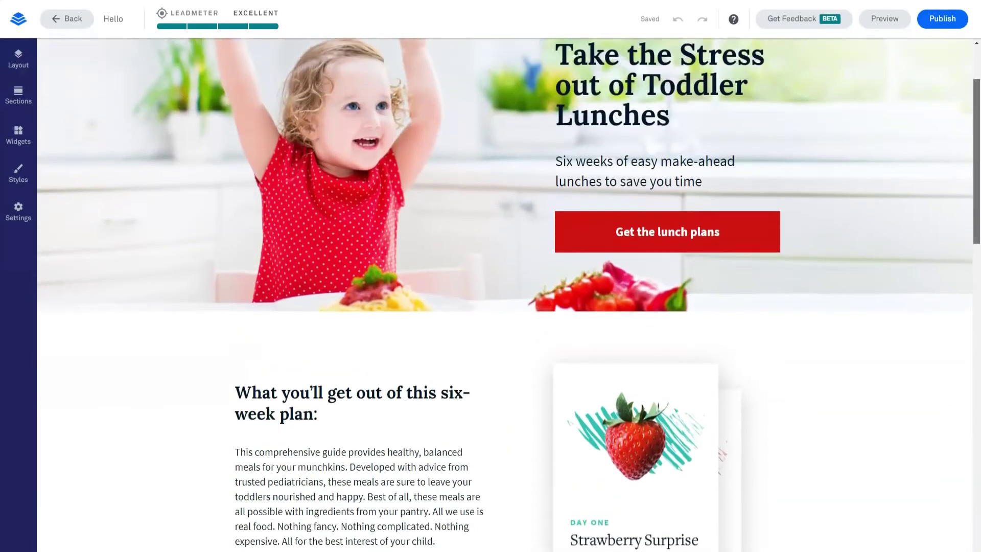
scroll(90, 449, up, 2)
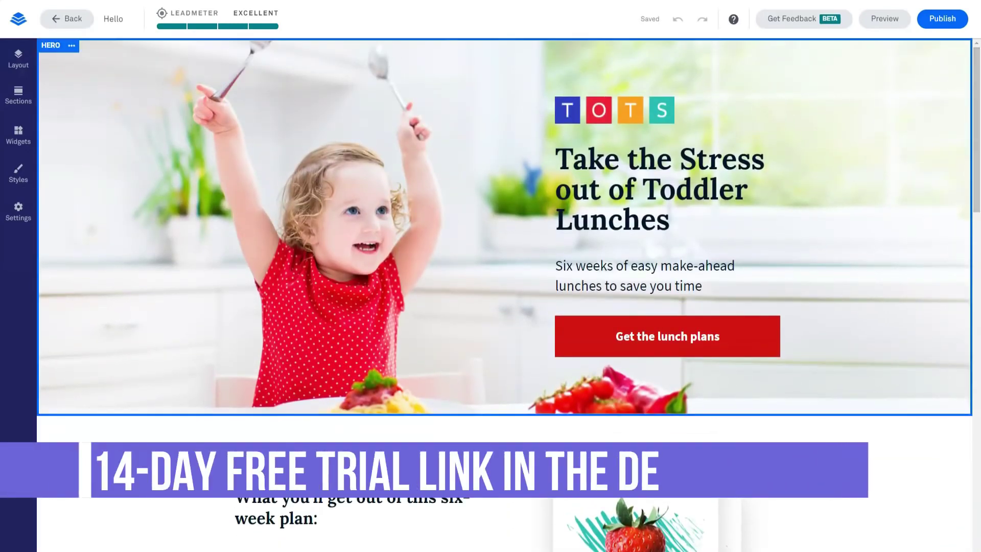